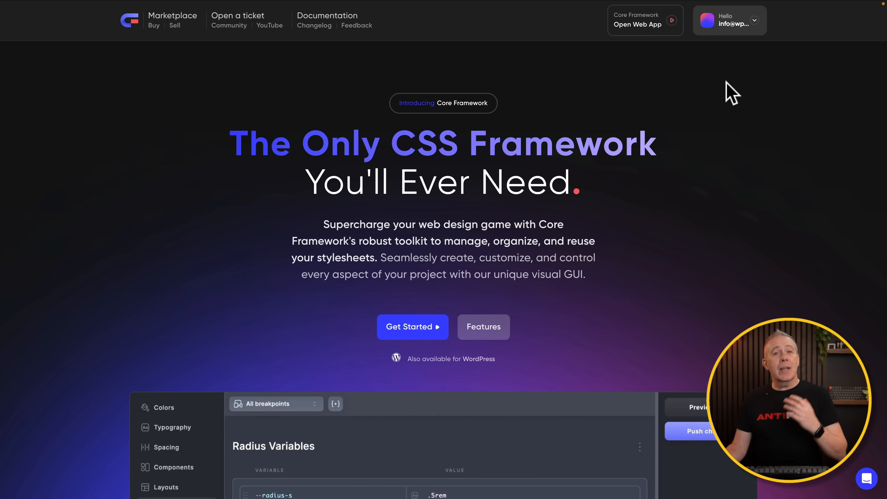
- Go to the account dashboard on the Core Framework site and open the web editor
left_click(731, 22)
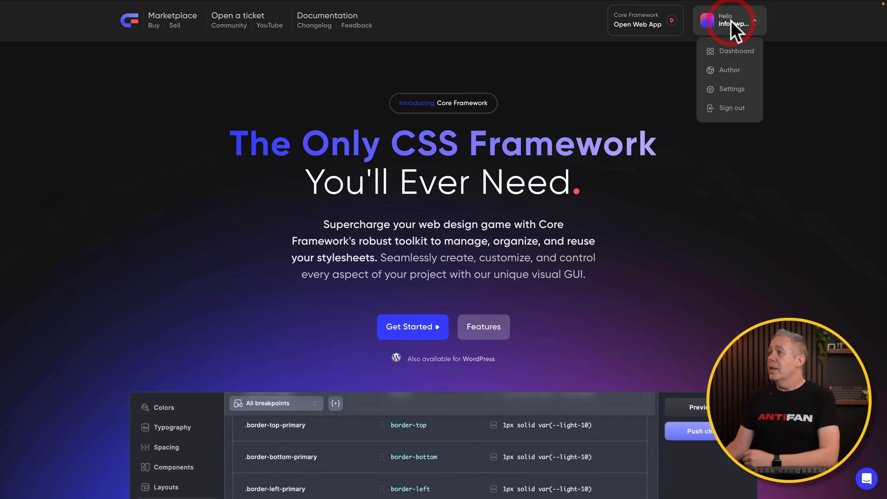
left_click(731, 53)
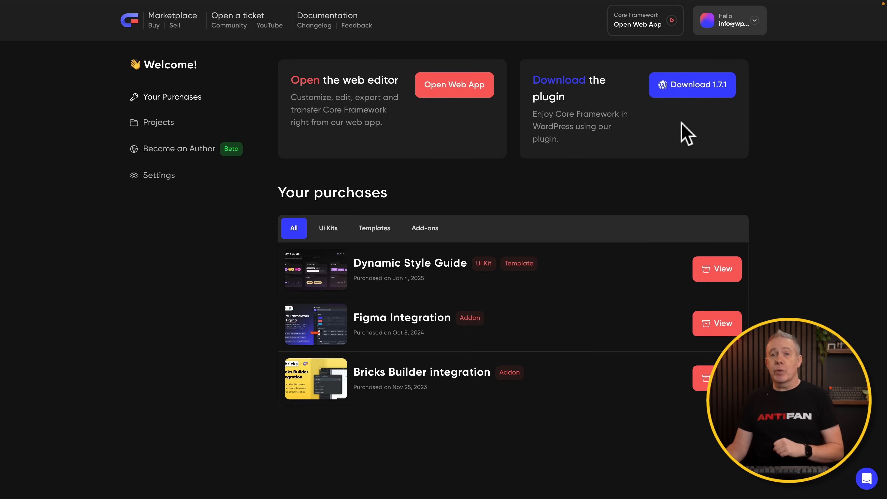
left_click(447, 91)
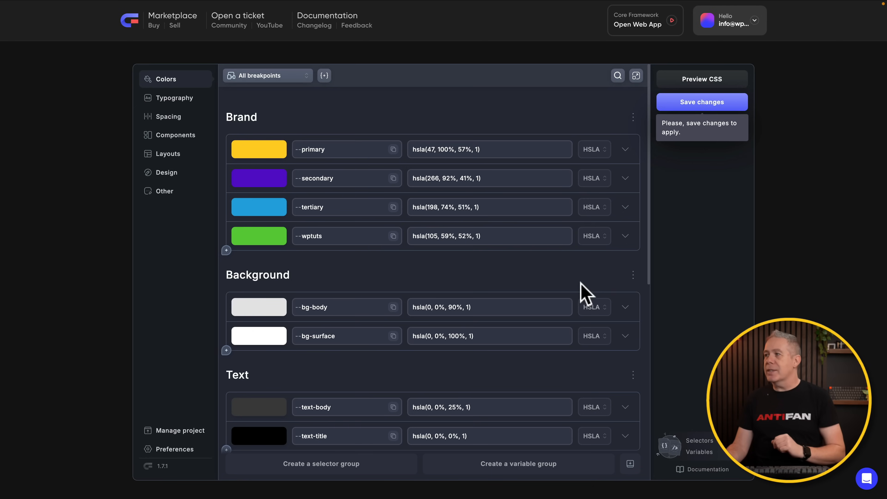
- Save the framework changes in the web editor and preview the generated CSS, reading through its color variables
left_click(708, 101)
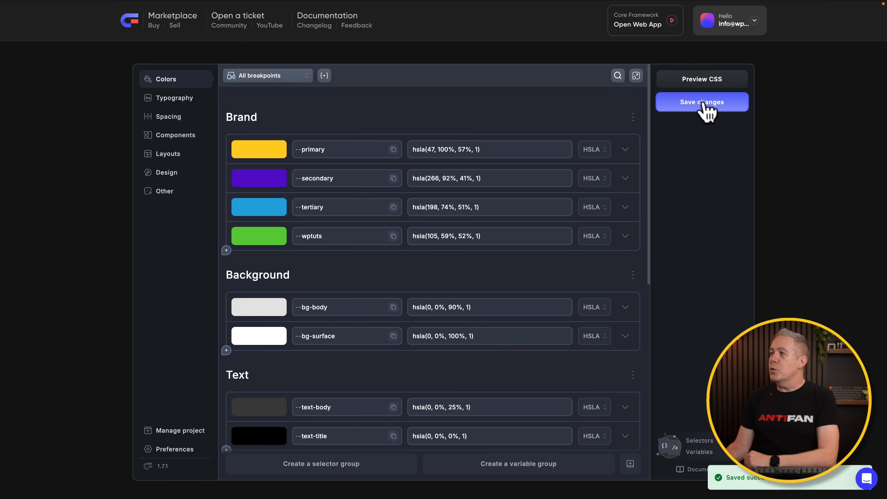
left_click(703, 80)
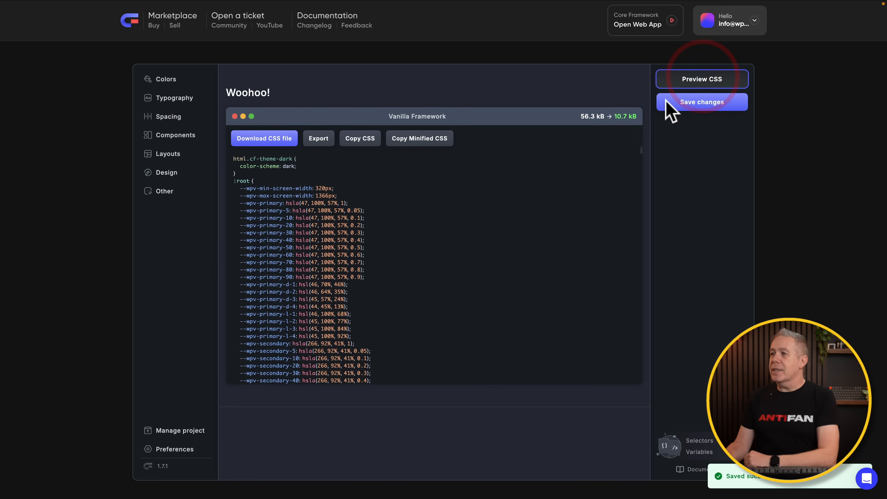
scroll(377, 267, "down", 15)
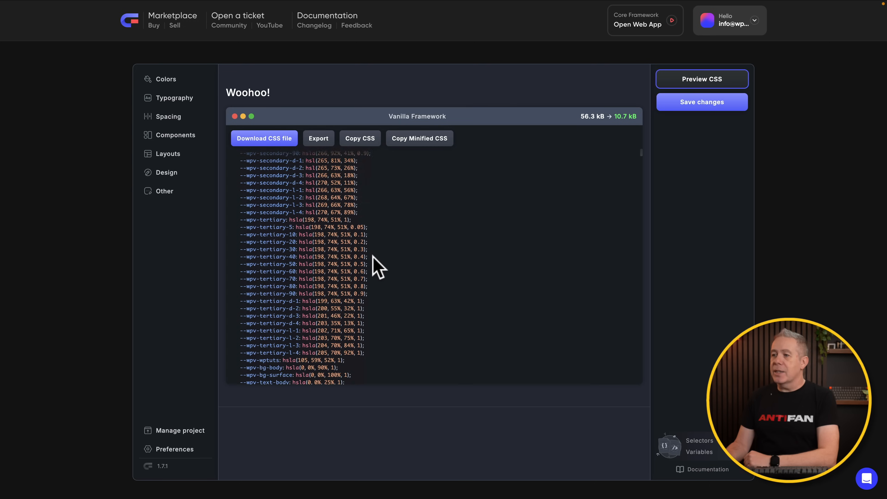
scroll(377, 268, "down", 10)
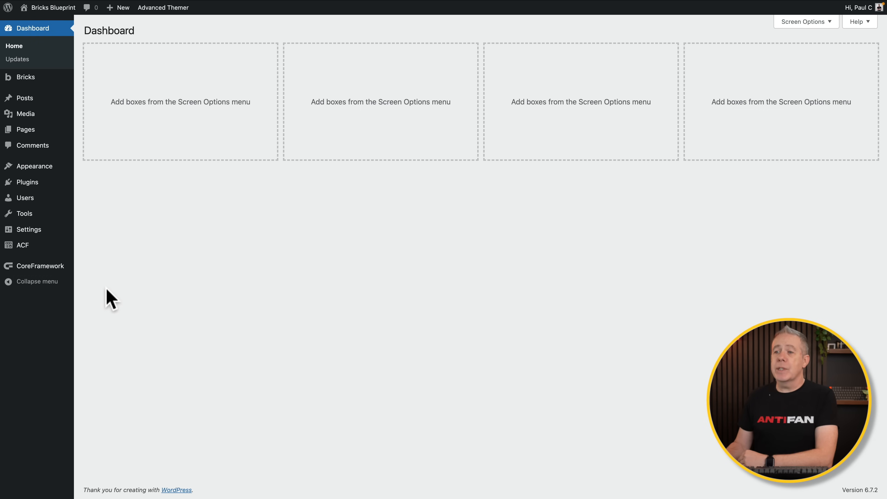
- Switch to the WordPress dashboard, open the CoreFramework plugin and bring up its preferences at the Font and Spacing settings
left_click(46, 269)
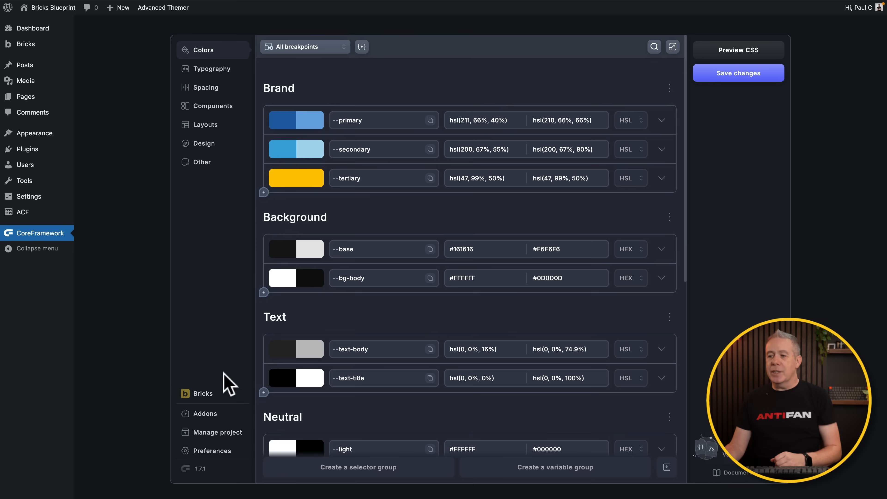
left_click(213, 453)
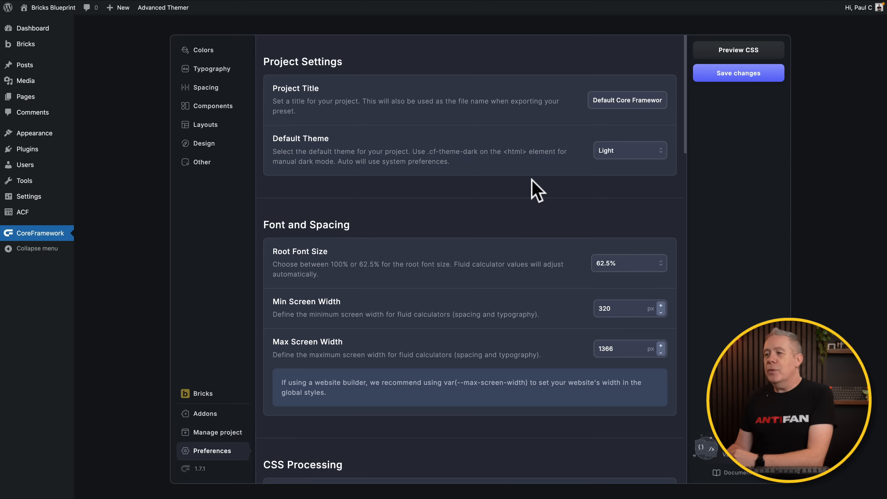
scroll(531, 179, "down", 3)
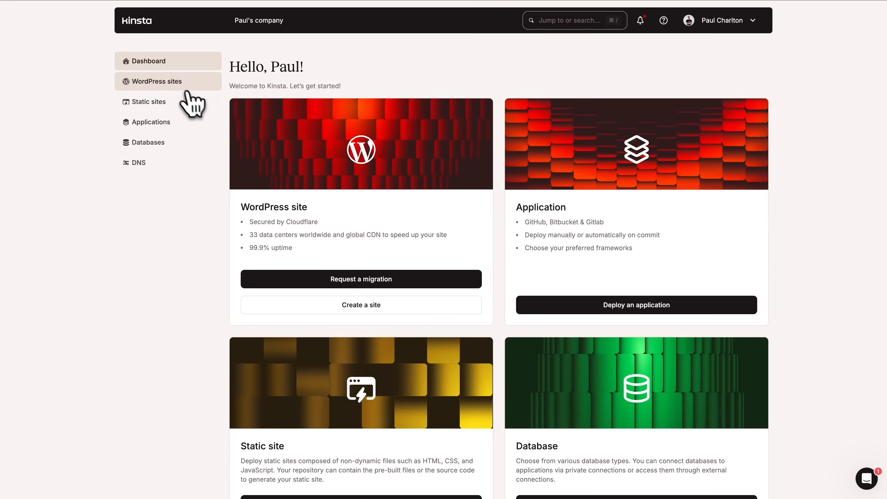
- Switch to the Kinsta dashboard and write "I have an issue with the DNS on my dom" in the application support chat
left_click(174, 83)
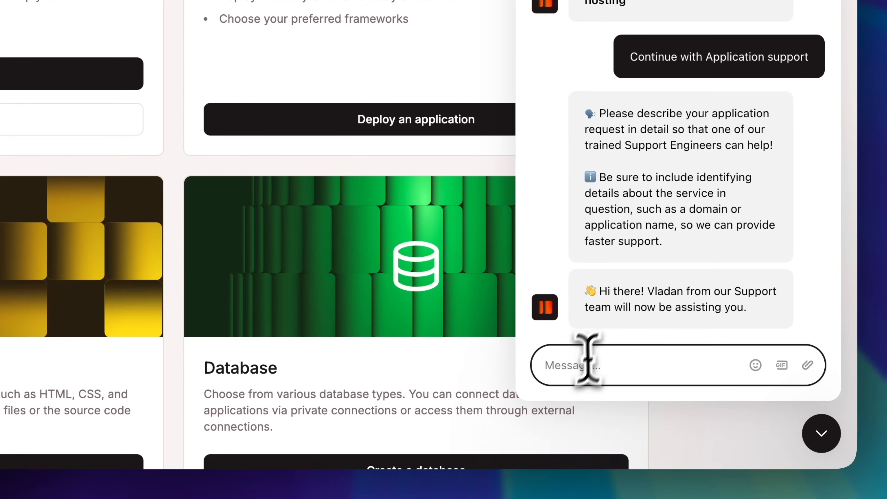
left_click(575, 372)
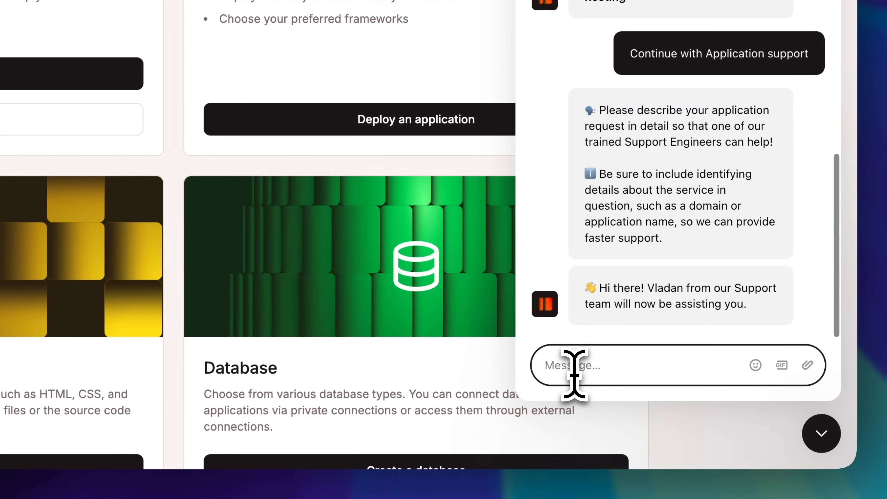
type("I have an issue with the DNS")
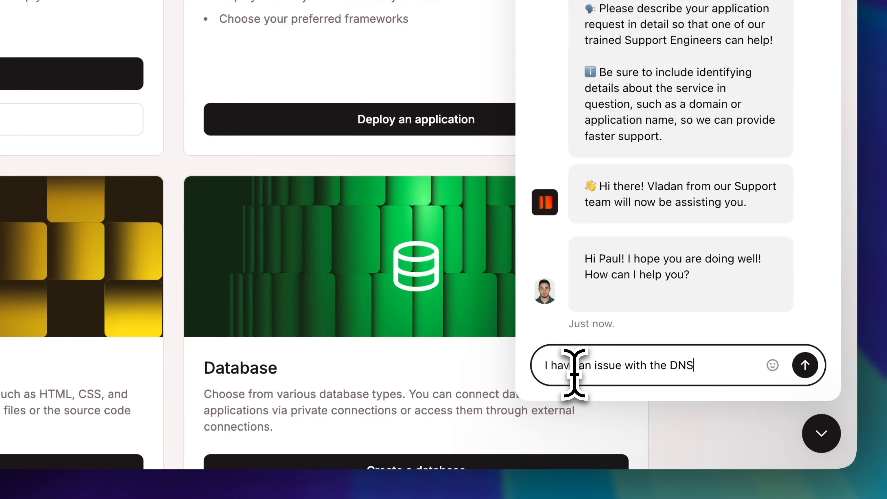
type(" on my dom")
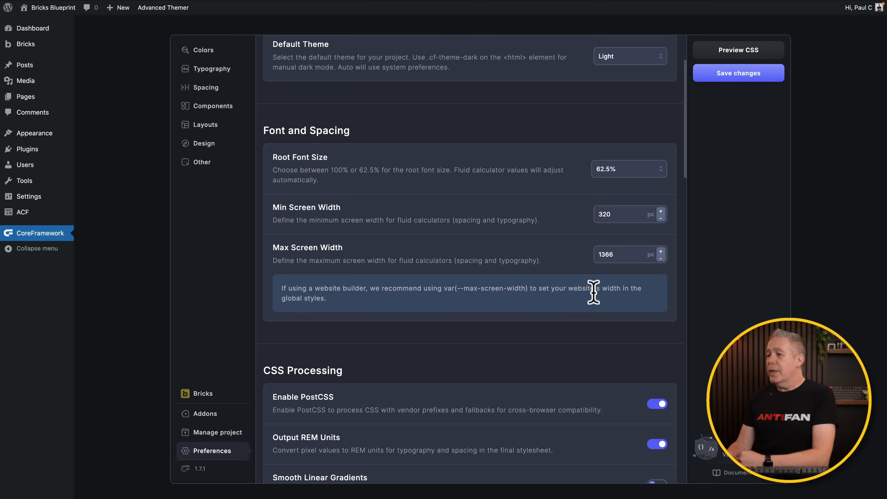
- Return to the Core Framework preferences in WordPress and enable Smooth Linear Gradients under CSS Processing
scroll(583, 327, "down", 5)
scroll(585, 327, "down", 2)
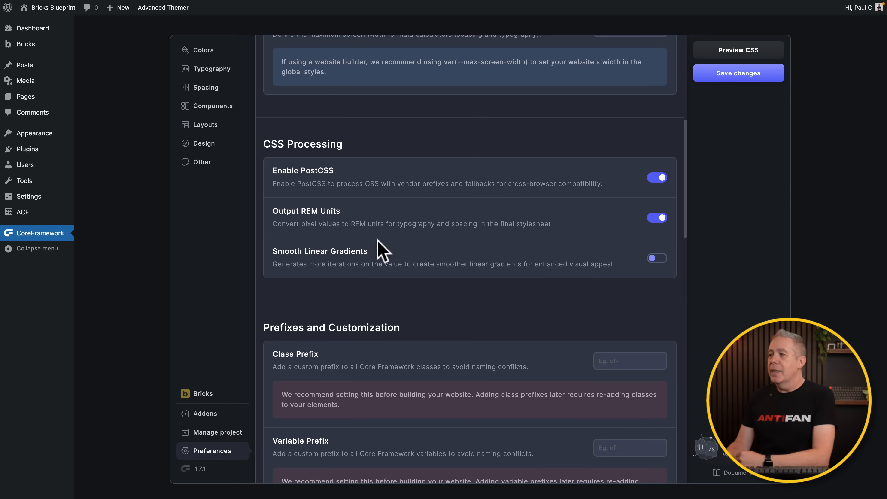
left_click(662, 259)
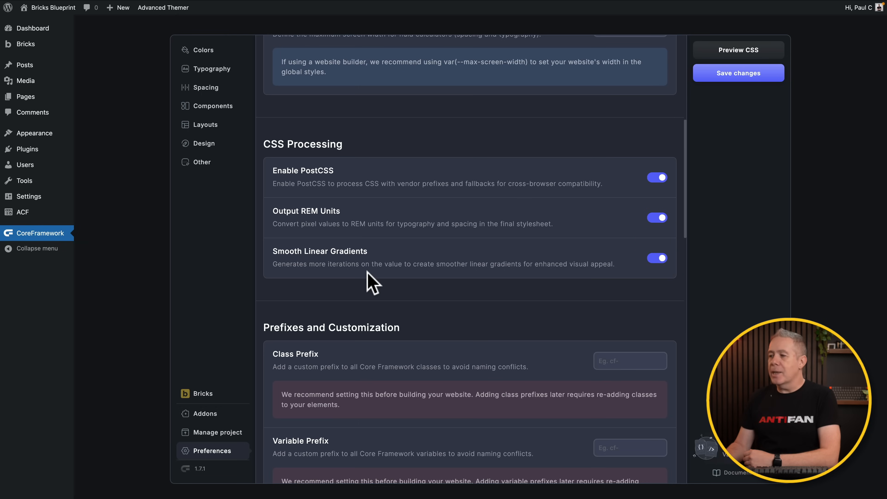
- Review the class and variable prefix, Accessibility and Usability, and Readability options in the preferences
scroll(416, 290, "down", 5)
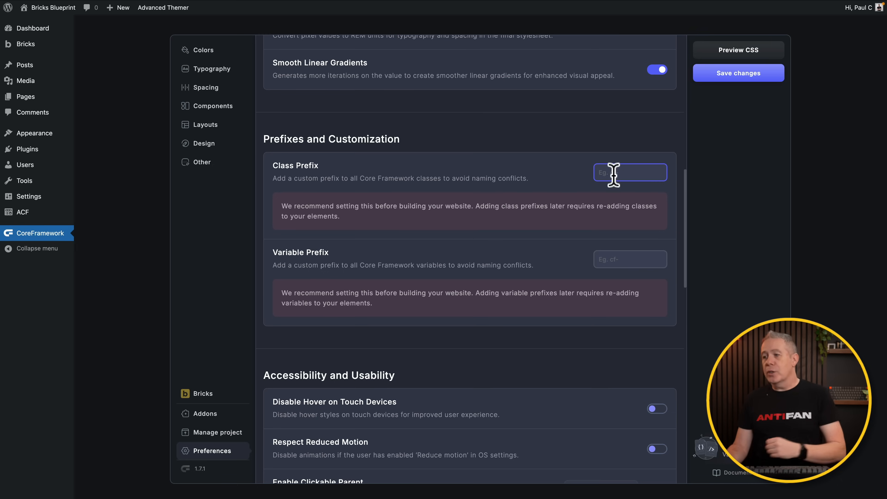
scroll(613, 175, "down", 1)
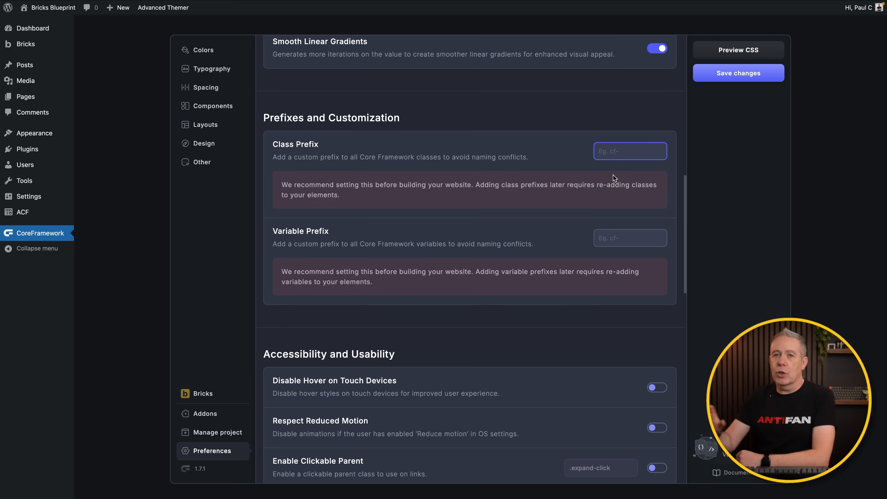
scroll(613, 174, "down", 5)
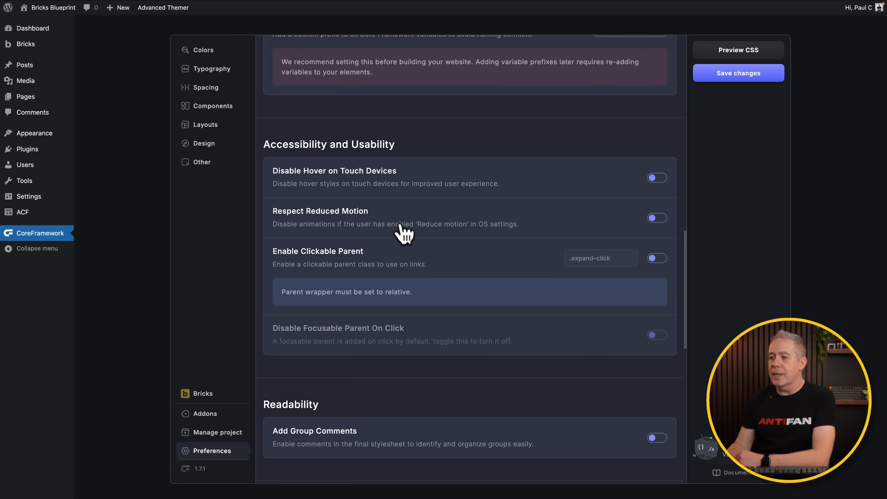
scroll(402, 231, "down", 1)
scroll(402, 231, "down", 5)
scroll(406, 296, "down", 2)
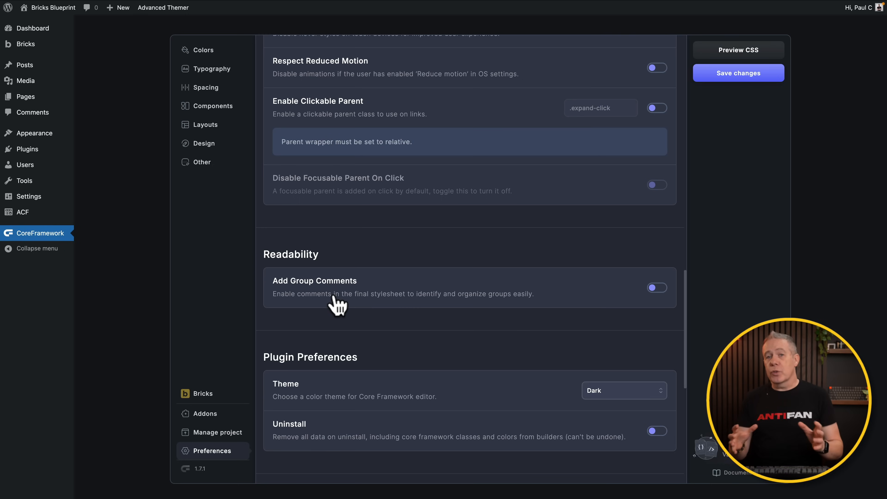
scroll(337, 304, "down", 4)
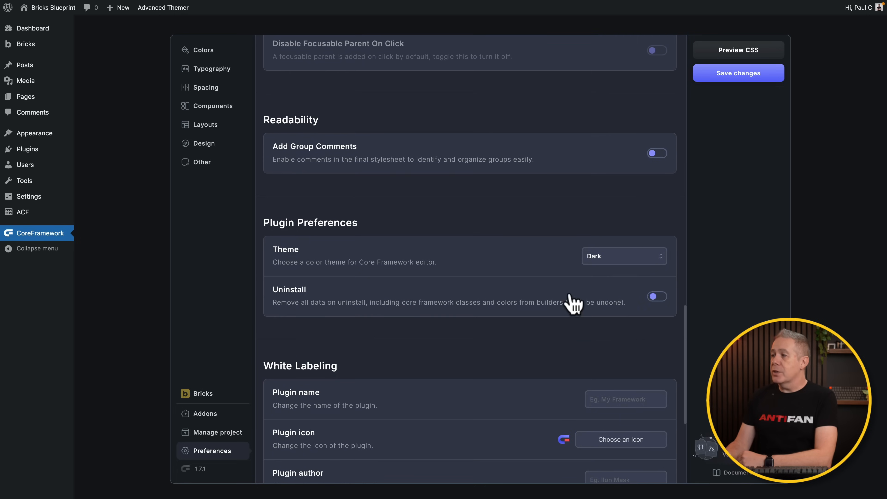
- Try the Light, Dark and Gray color themes for the Core Framework editor, ending on Dark
left_click(628, 261)
left_click(625, 282)
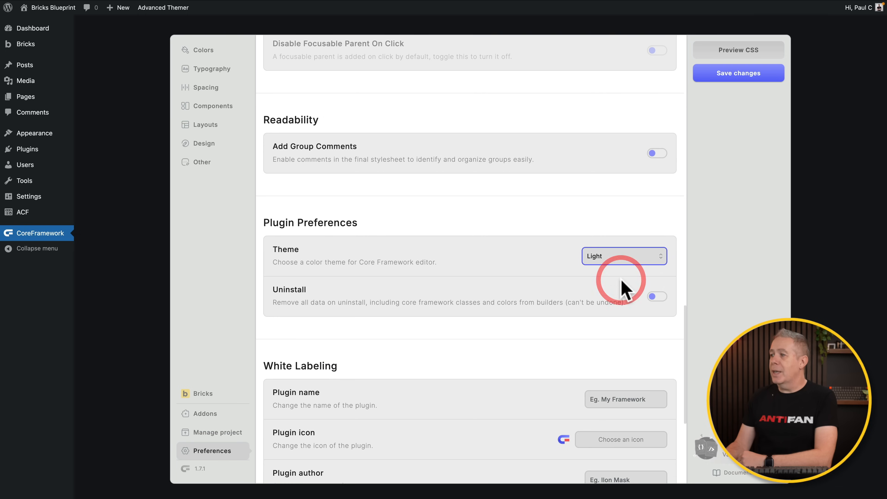
left_click(622, 259)
left_click(616, 299)
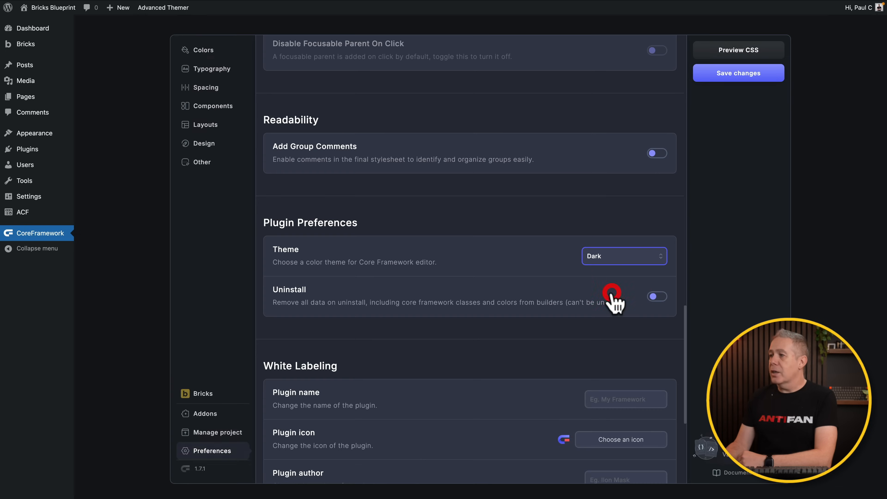
left_click(616, 258)
left_click(604, 317)
left_click(611, 260)
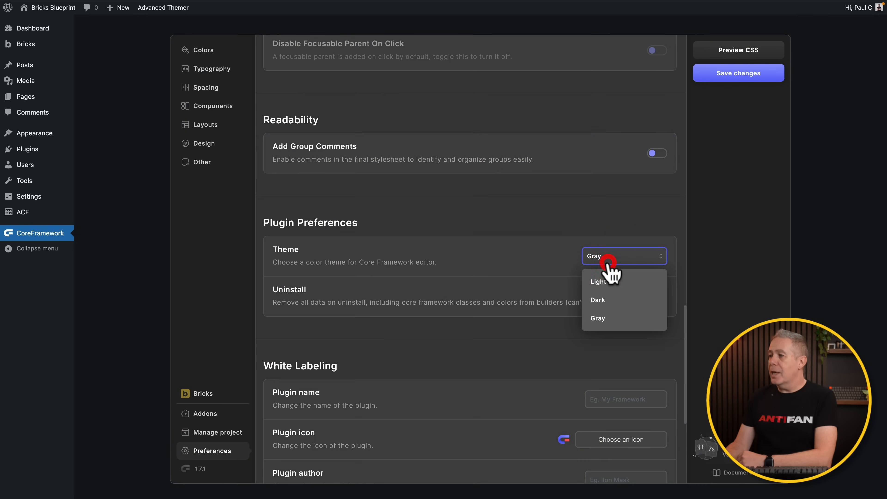
left_click(605, 297)
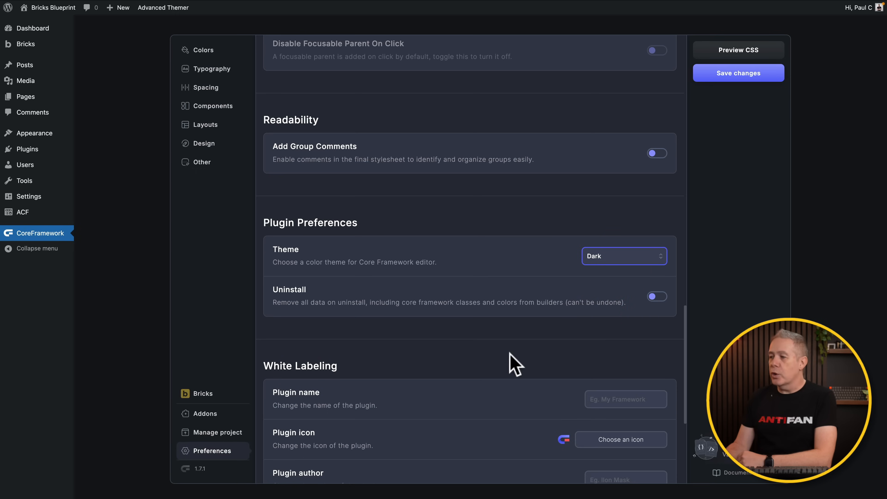
- Examine the White Labeling and Reset to default options, and return to the Project Settings section
scroll(443, 392, "down", 5)
scroll(443, 391, "down", 1)
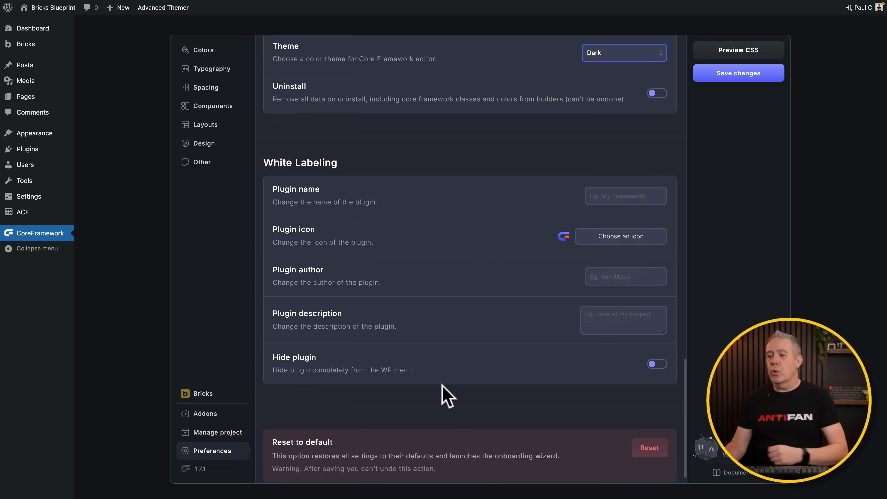
scroll(447, 395, "down", 1)
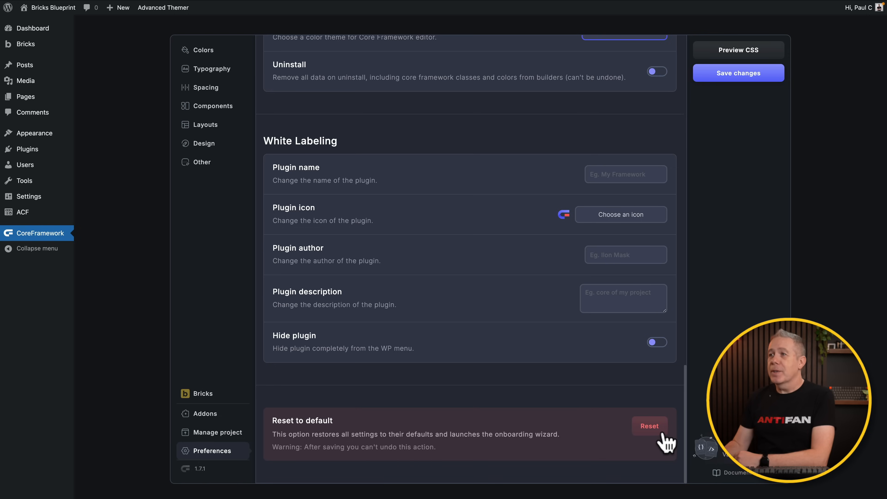
scroll(475, 343, "up", 5)
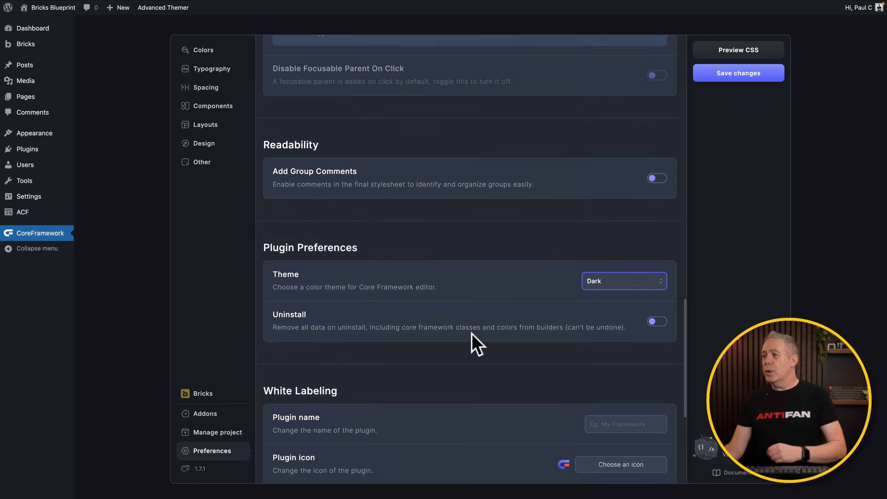
scroll(472, 335, "up", 15)
scroll(472, 334, "up", 6)
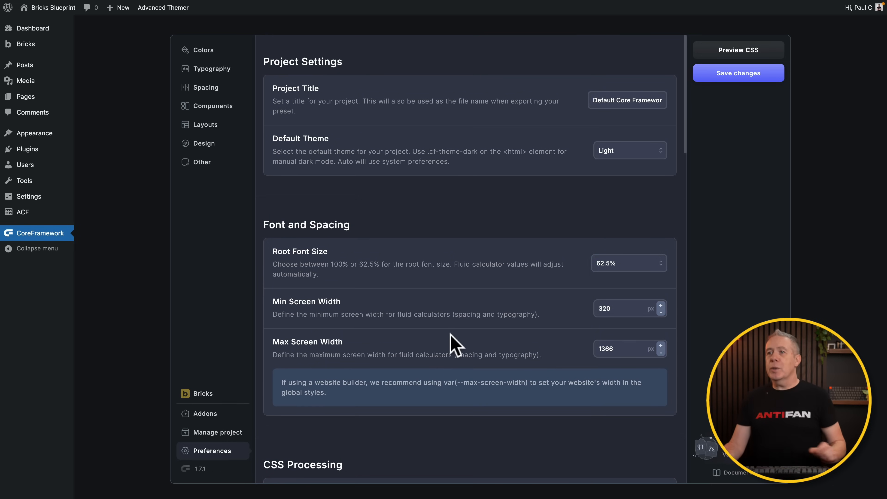
- Switch to the Bricks builder with the 404 template and open the Theme Styles settings
mouse_move(29, 52)
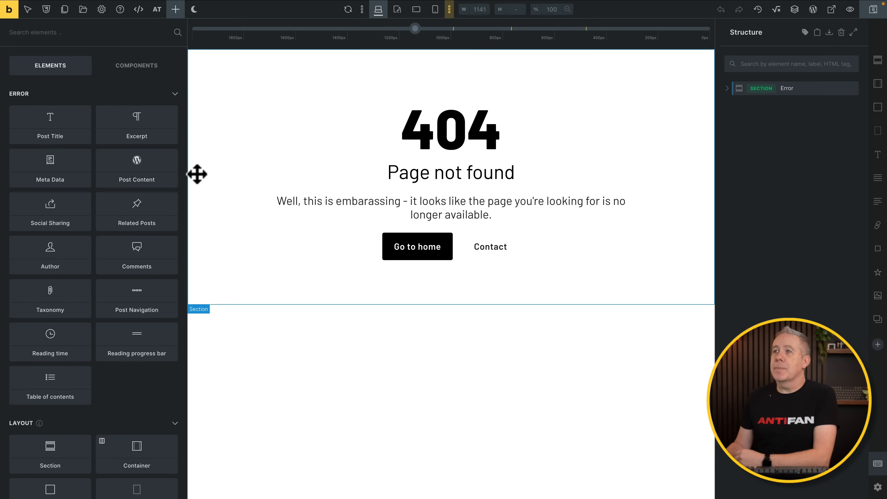
left_click(102, 10)
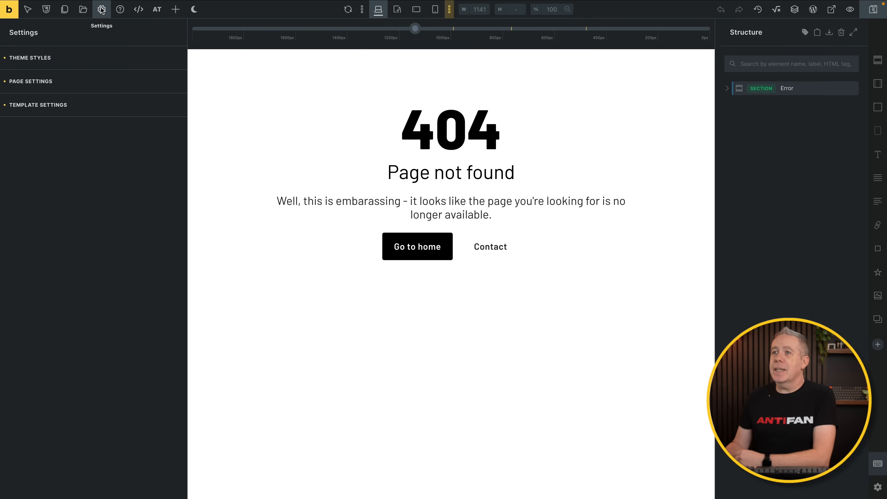
left_click(60, 57)
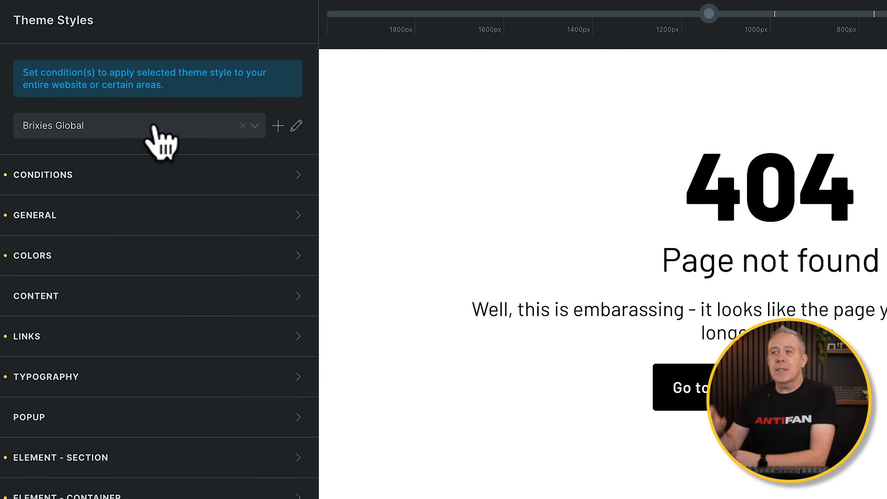
left_click(277, 126)
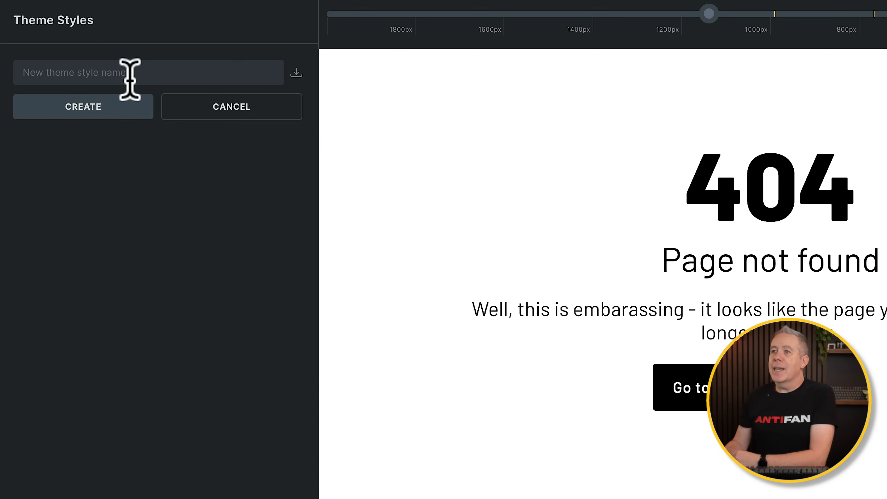
left_click(264, 167)
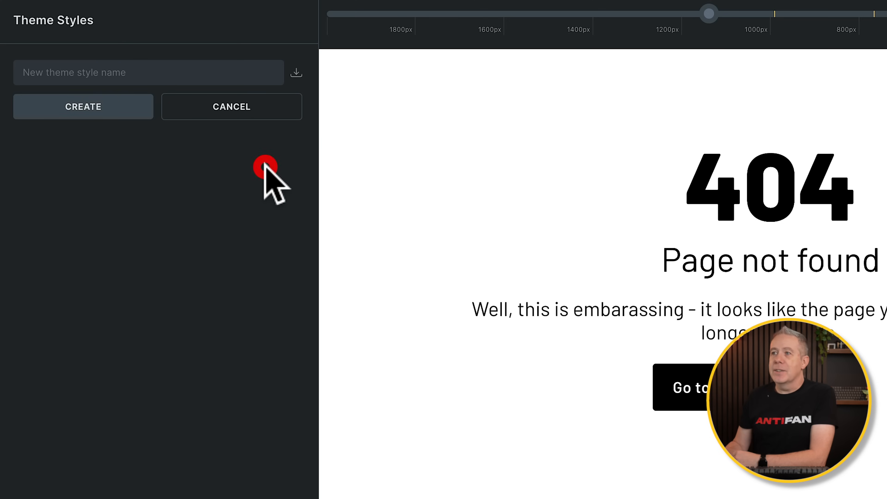
left_click(254, 111)
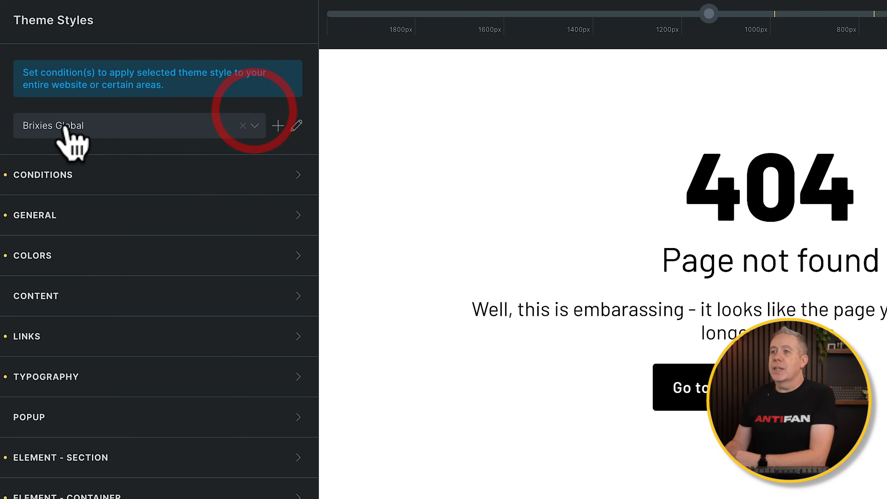
- Set the container element's maximum width to the max-screen-width variable in the Brixies Global theme style
left_click(129, 174)
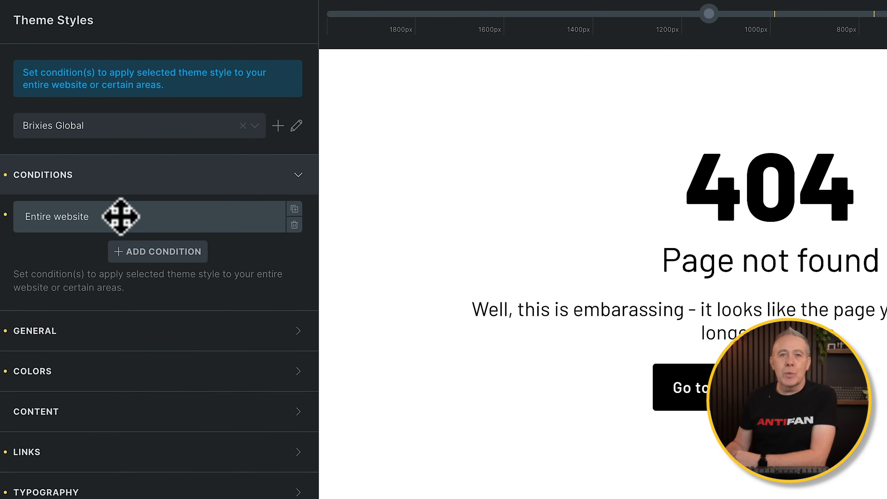
scroll(129, 227, "down", 5)
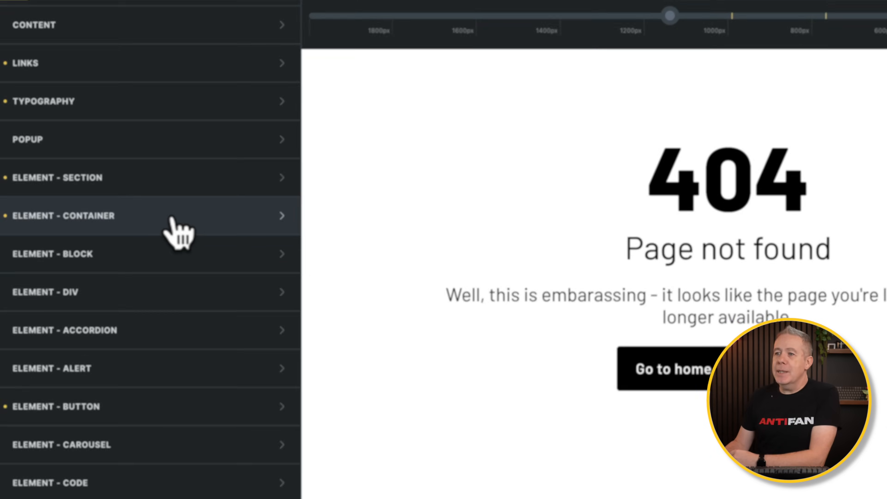
left_click(180, 228)
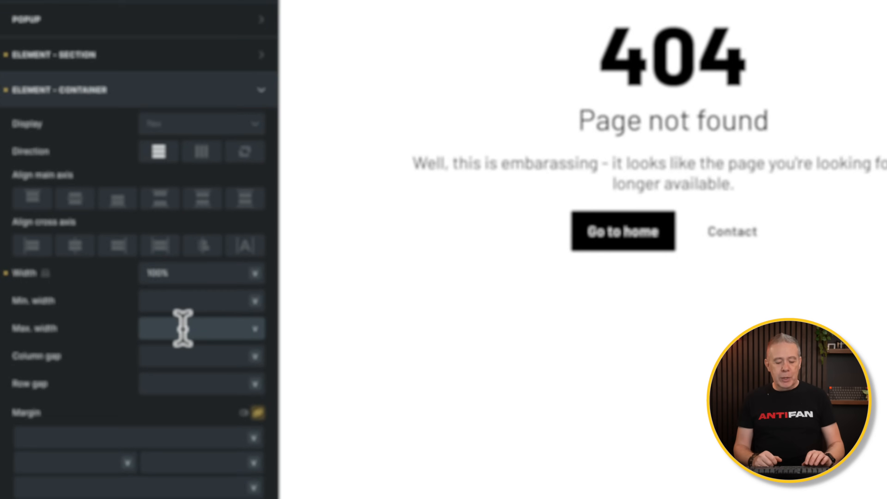
left_click(122, 311)
type("max")
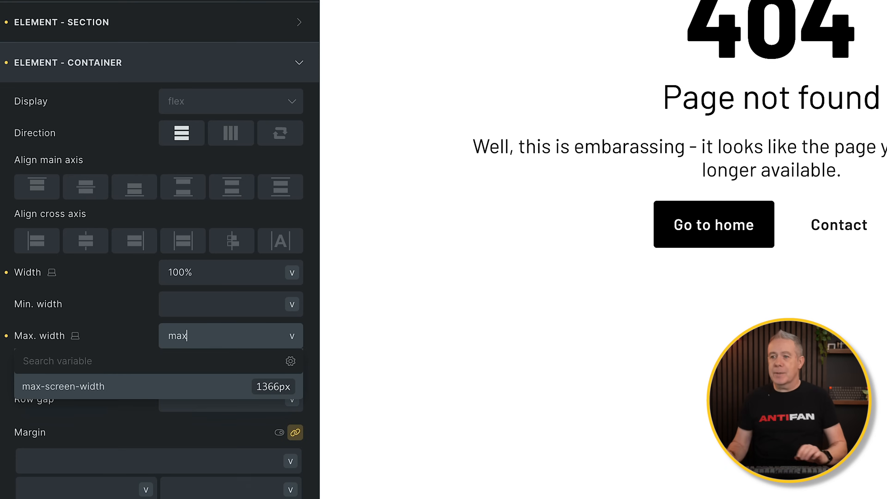
left_click(84, 391)
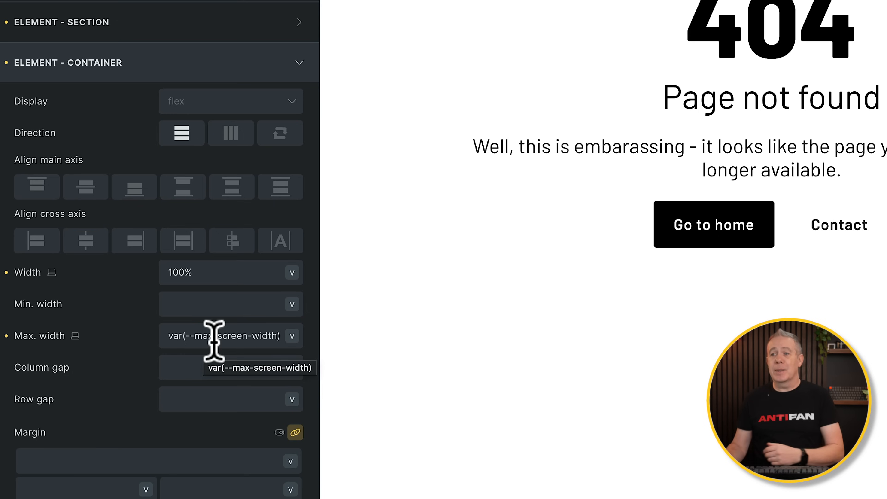
left_click(209, 266)
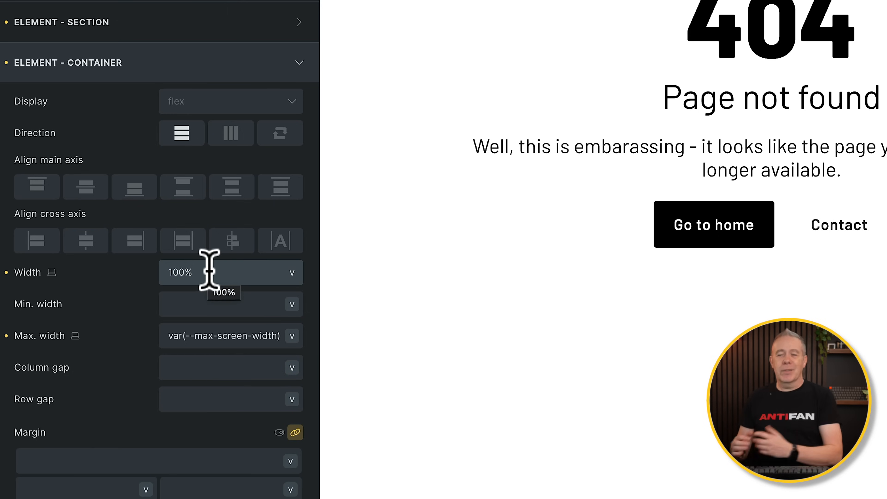
- Review the section element's width and padding settings in the theme style
left_click(183, 62)
left_click(138, 26)
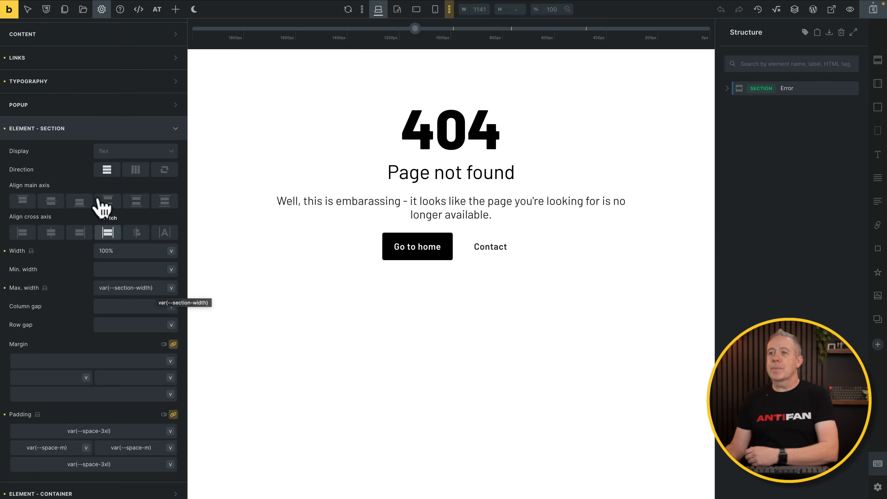
left_click(80, 128)
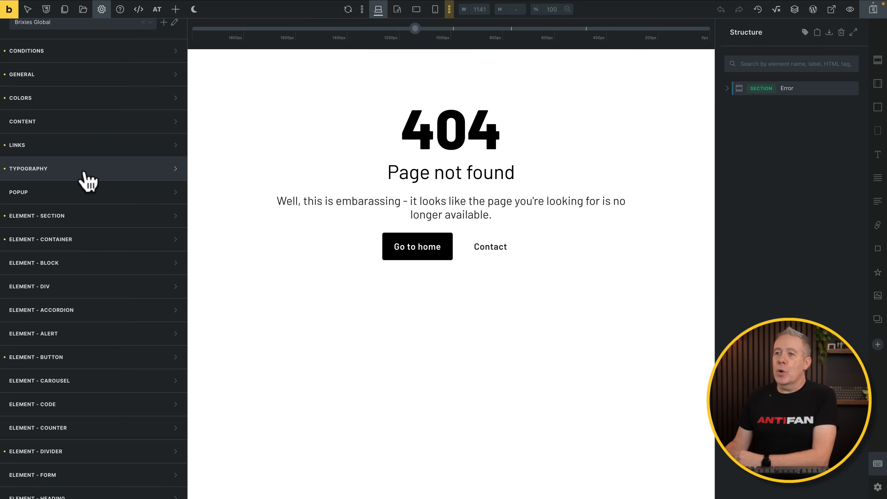
- Check the HTML font size in the theme style's typography settings and save the builder changes
left_click(84, 174)
mouse_move(39, 193)
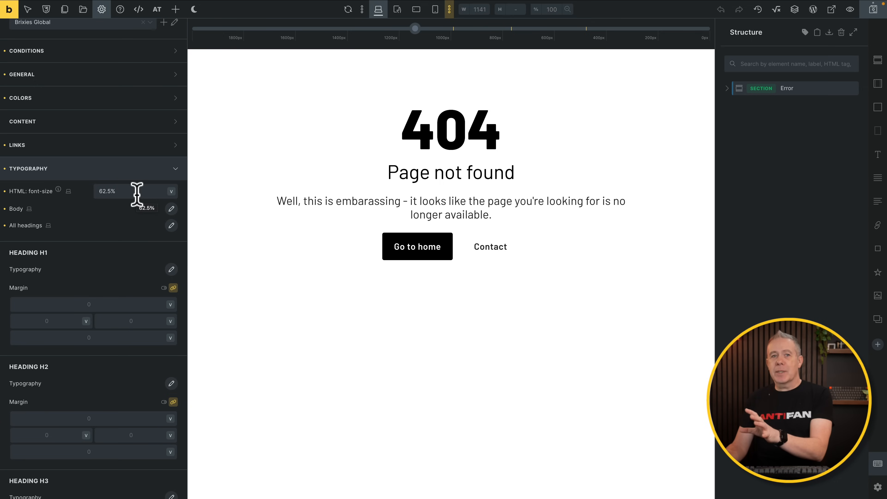
scroll(80, 244, "down", 2)
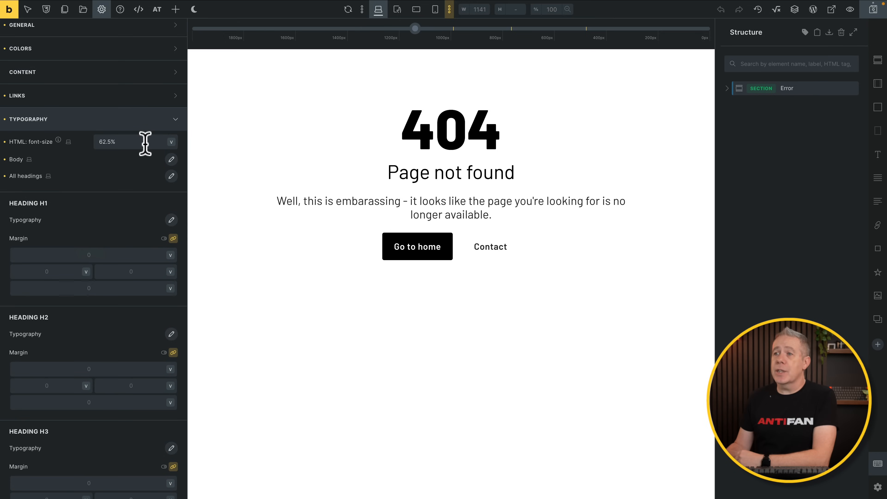
left_click(145, 143)
left_click(145, 143)
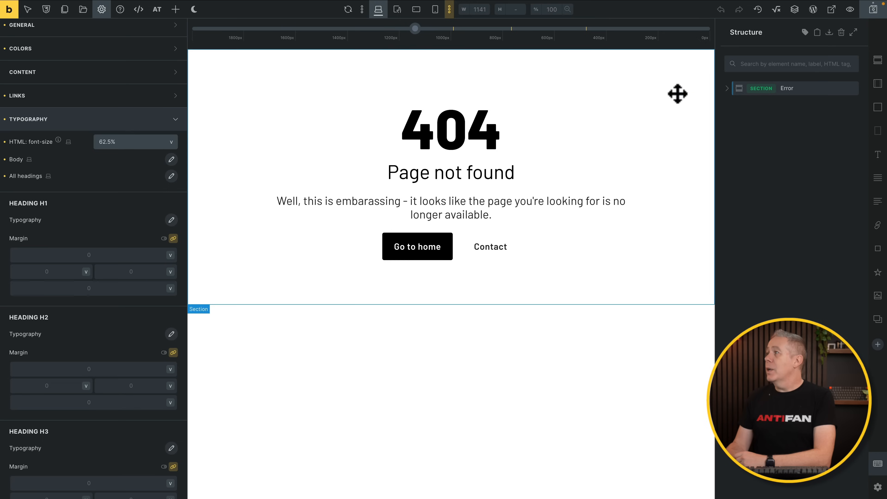
left_click(870, 13)
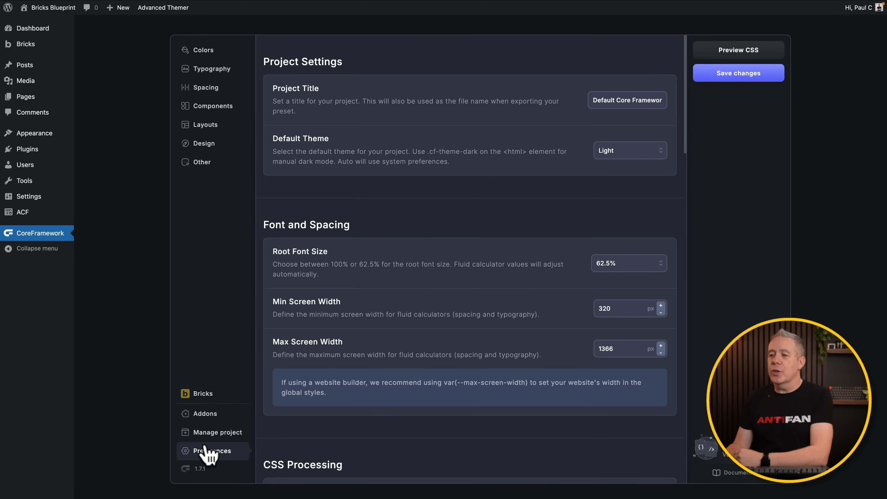
- Review the Bricks addon preferences and the list of free and premium addons in Core Framework
left_click(209, 402)
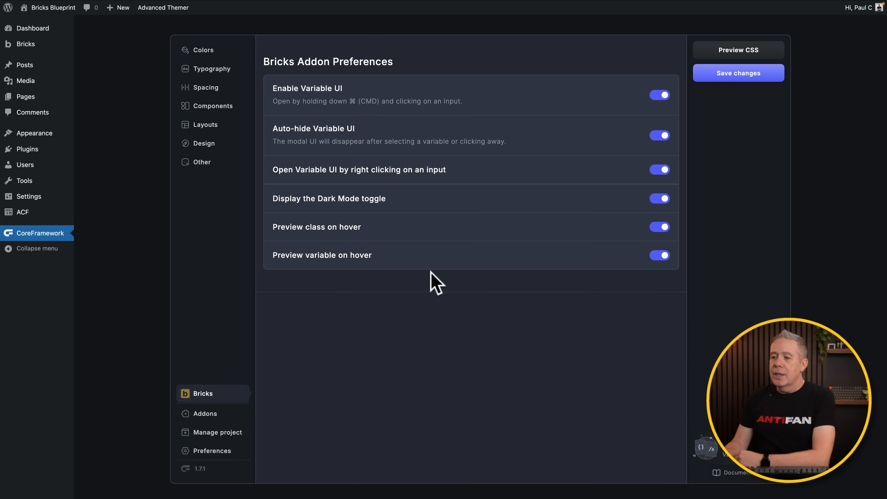
left_click(208, 415)
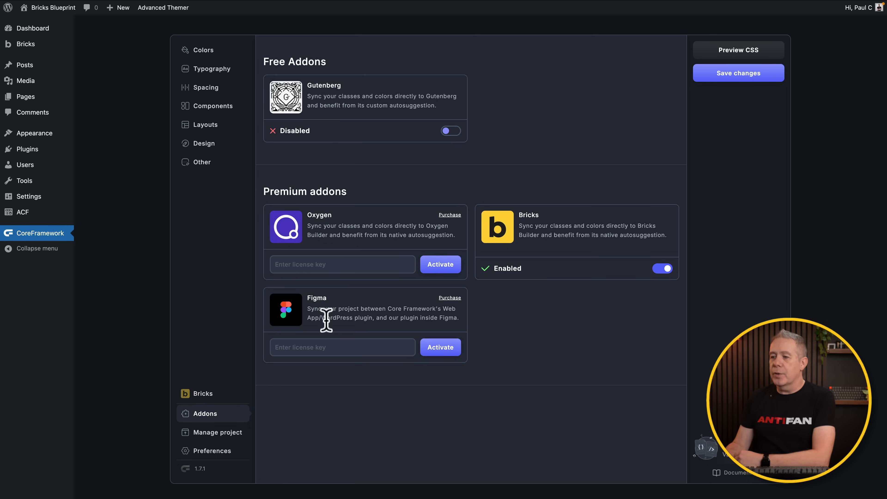
- Examine the project management list of colors, typography, spacing, components and other groups, previewing the CSS of Custom Spacing Classes
left_click(218, 434)
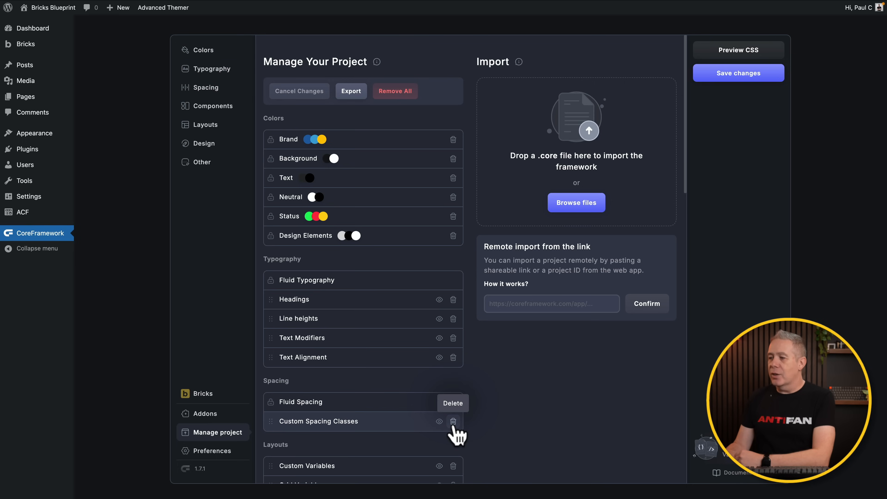
left_click(439, 422)
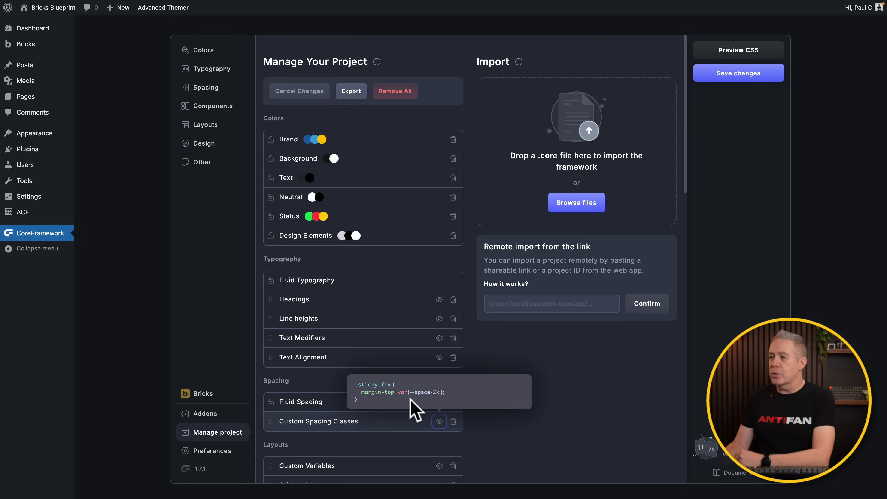
left_click(513, 363)
scroll(366, 383, "down", 10)
scroll(366, 382, "down", 10)
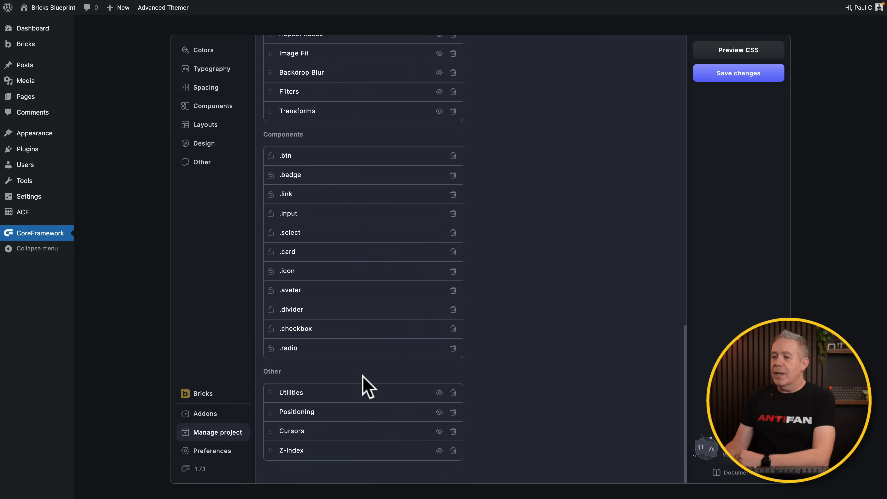
scroll(366, 382, "up", 15)
scroll(363, 376, "up", 3)
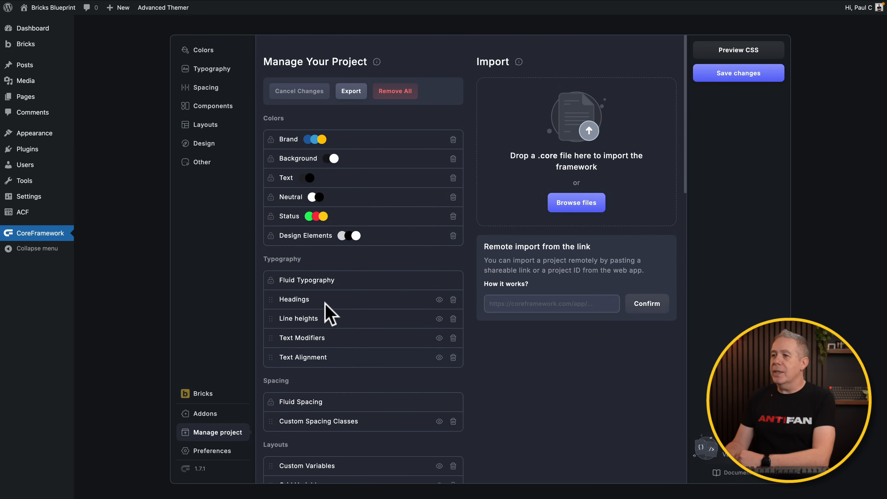
scroll(278, 363, "down", 1)
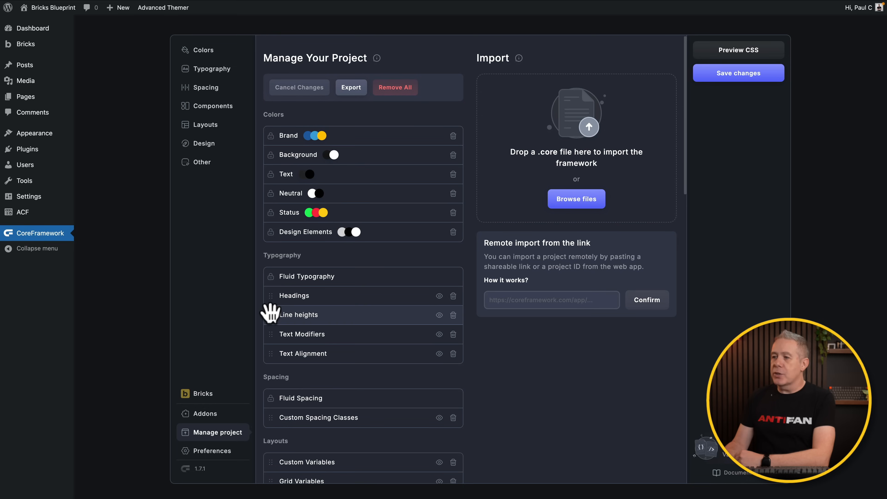
scroll(271, 315, "up", 1)
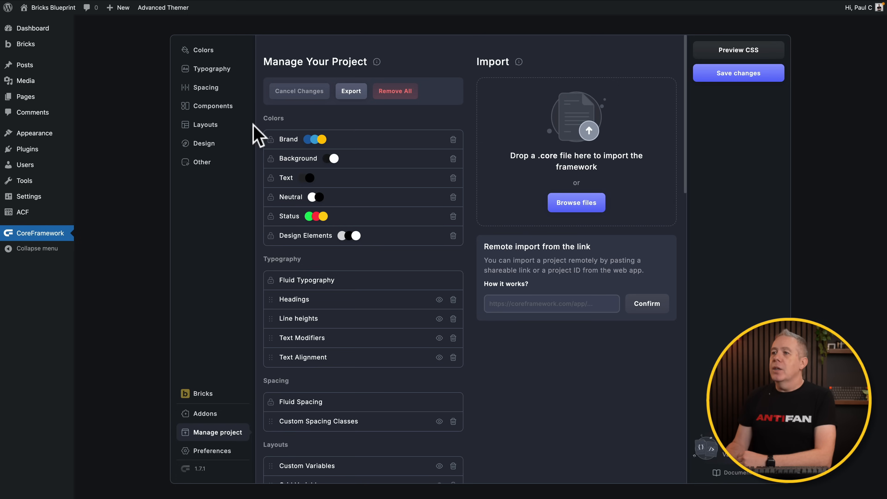
- Examine the Colors section's breakpoint choices, its color groups and the options for the Brand group
left_click(208, 53)
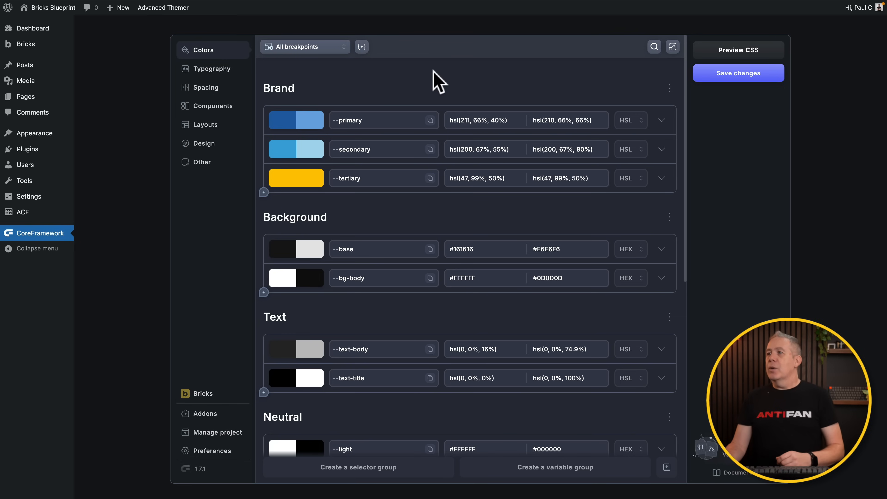
left_click(310, 50)
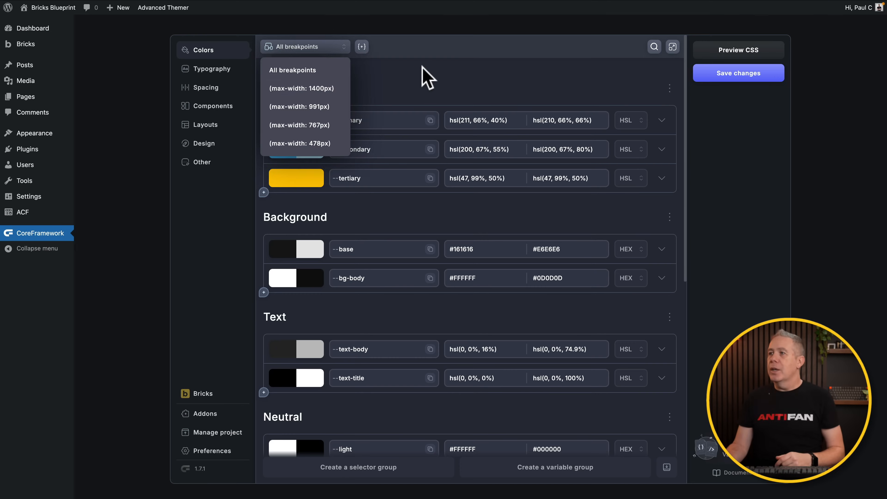
left_click(423, 72)
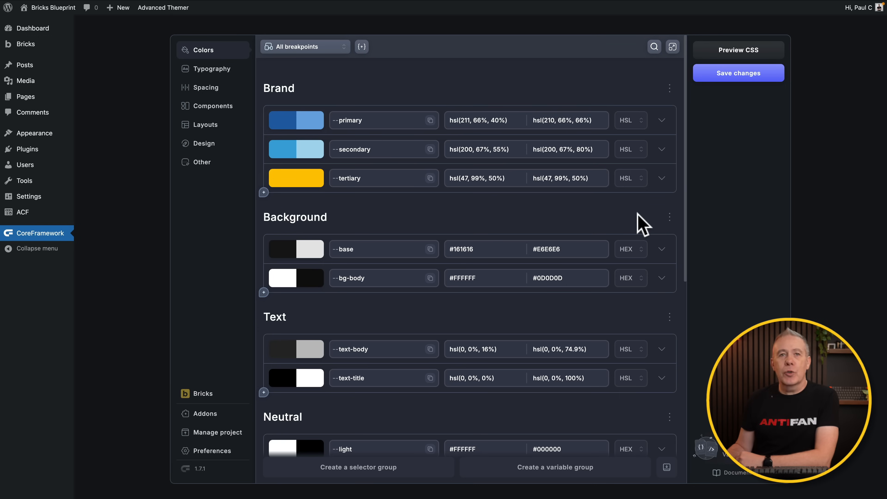
scroll(638, 223, "down", 5)
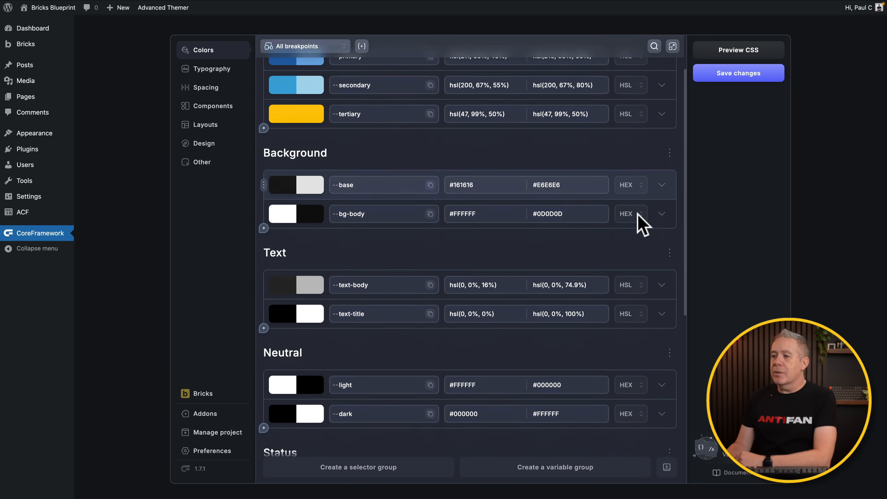
scroll(637, 214, "down", 5)
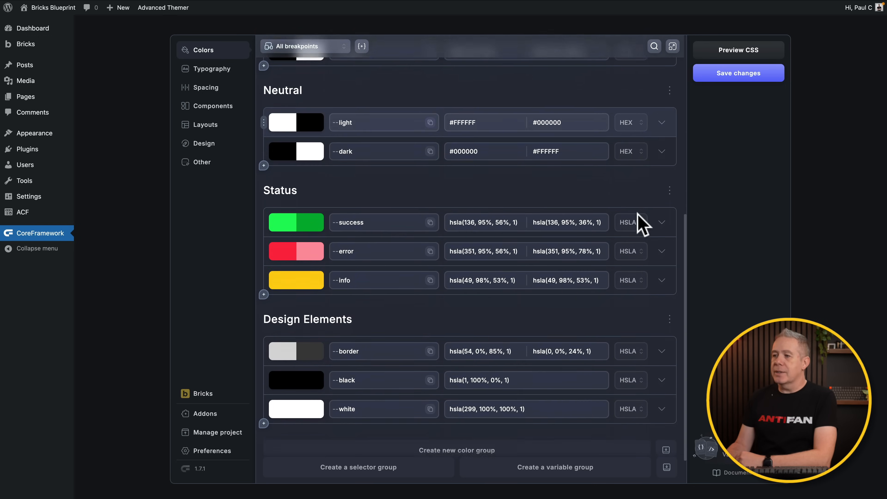
scroll(639, 223, "up", 10)
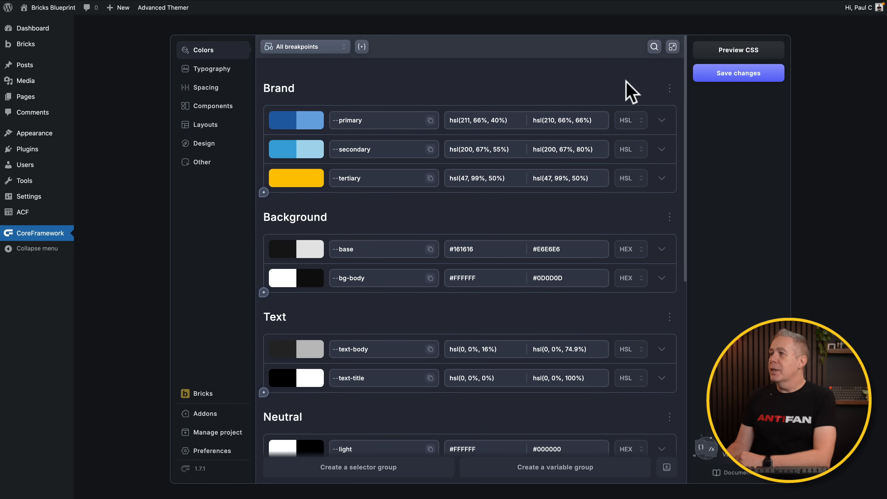
left_click(669, 87)
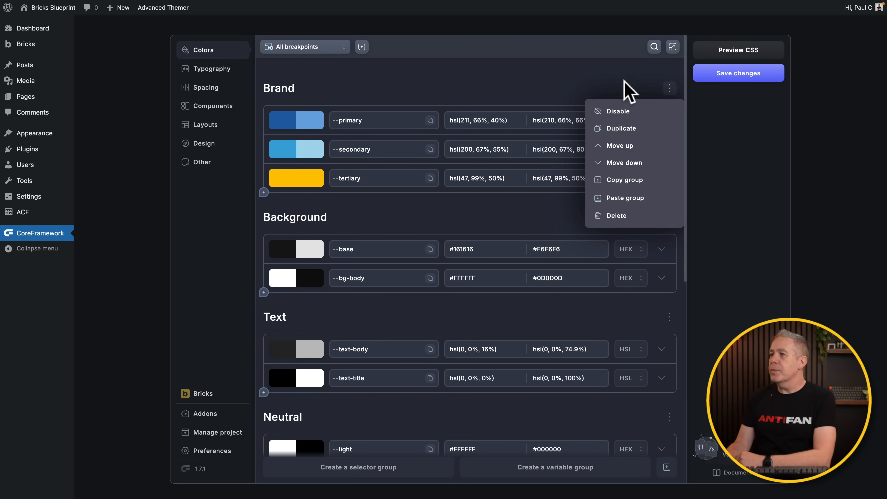
left_click(583, 77)
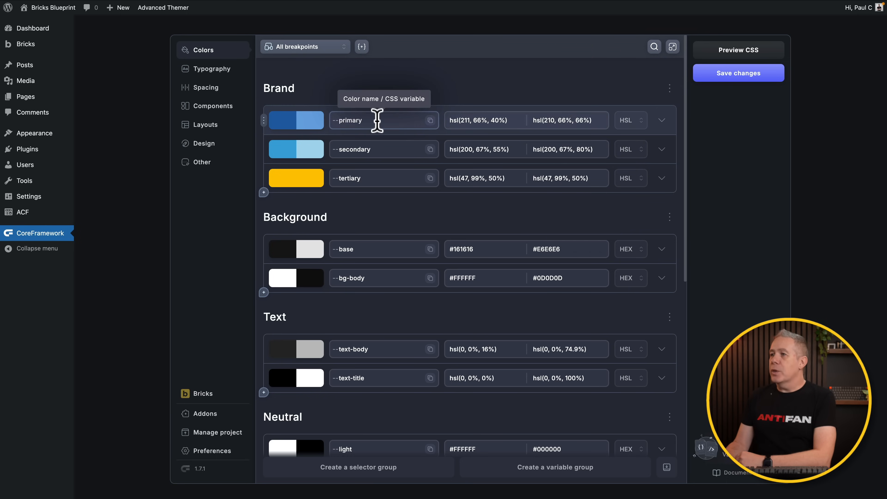
- Duplicate the primary color in the Brand group and delete the duplicate
left_click(264, 120)
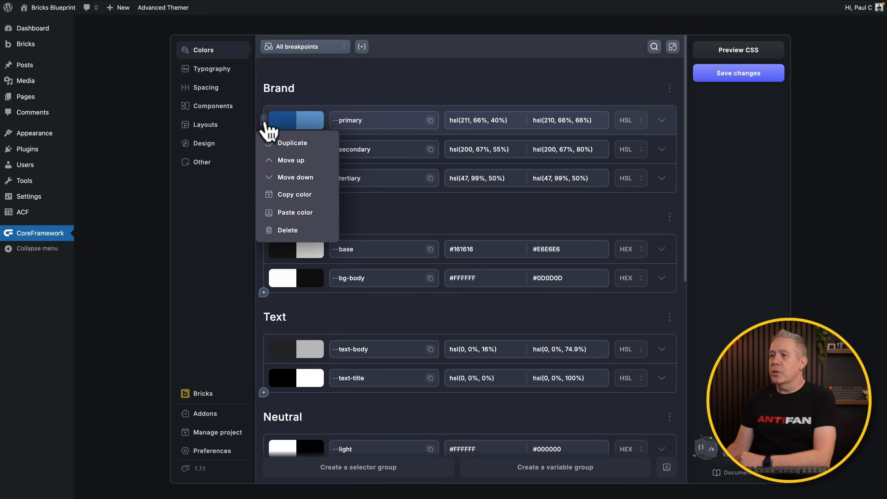
left_click(291, 143)
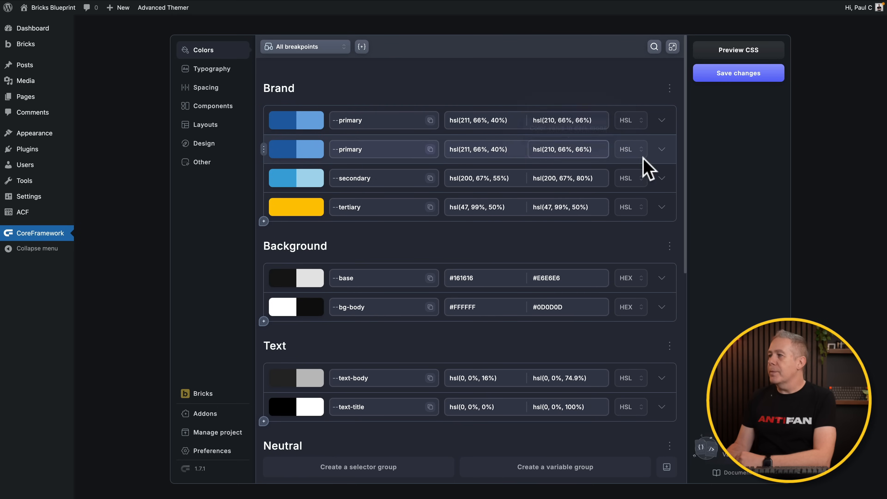
left_click(264, 149)
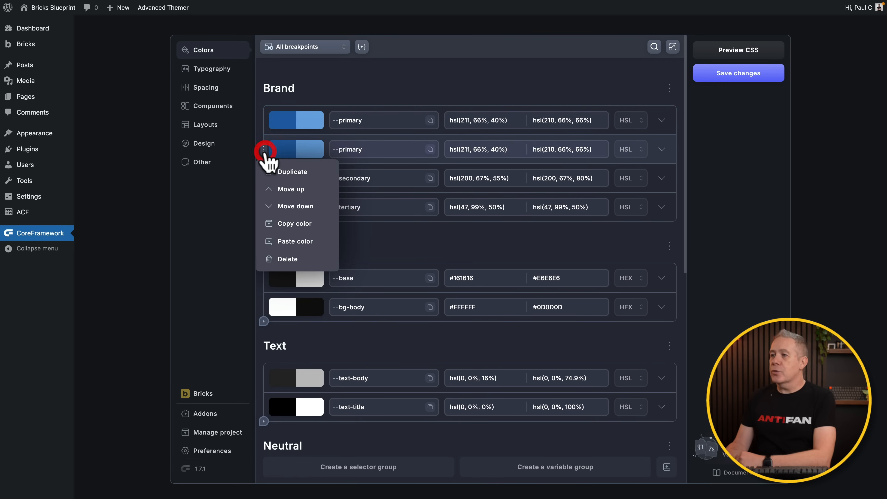
left_click(275, 259)
left_click(275, 260)
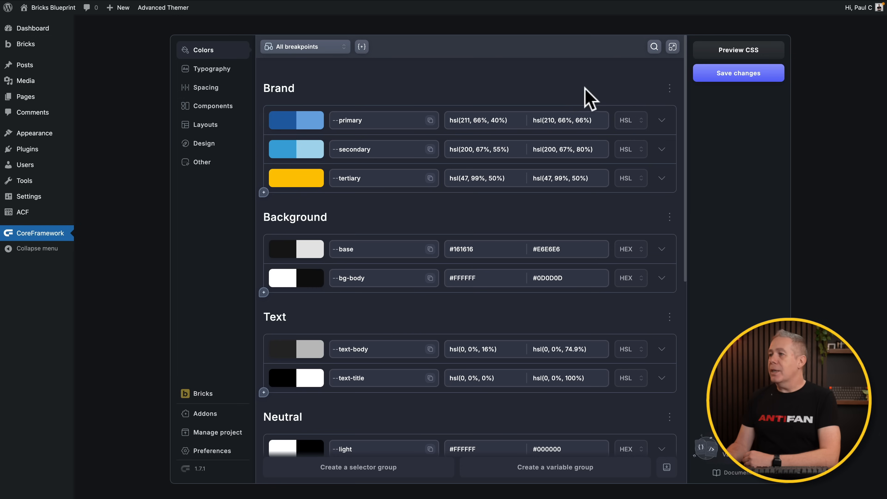
- Disable dark mode for the primary brand color and change the color to hsl(234, 56%, 54%)
left_click(662, 120)
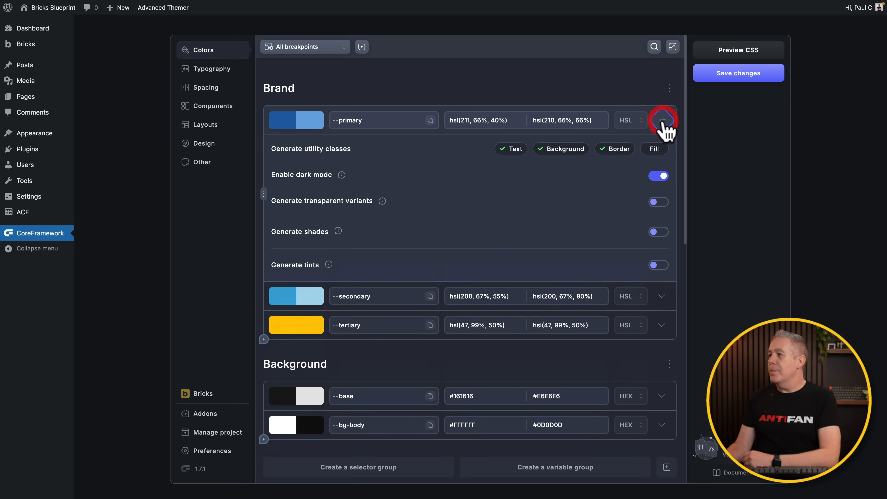
left_click(652, 177)
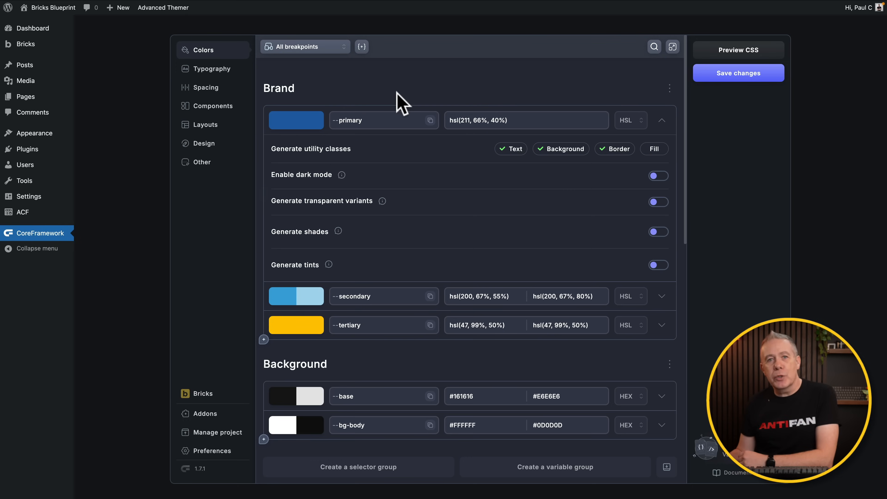
left_click(297, 120)
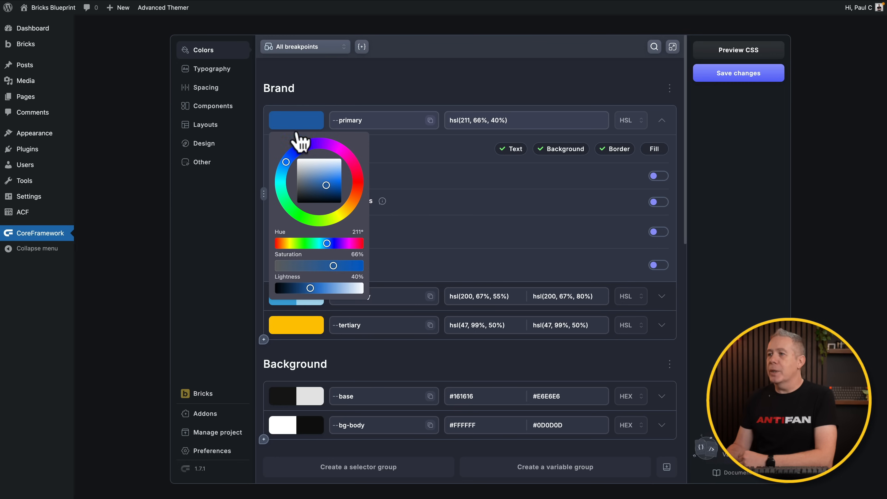
left_click_drag(287, 159, 297, 151)
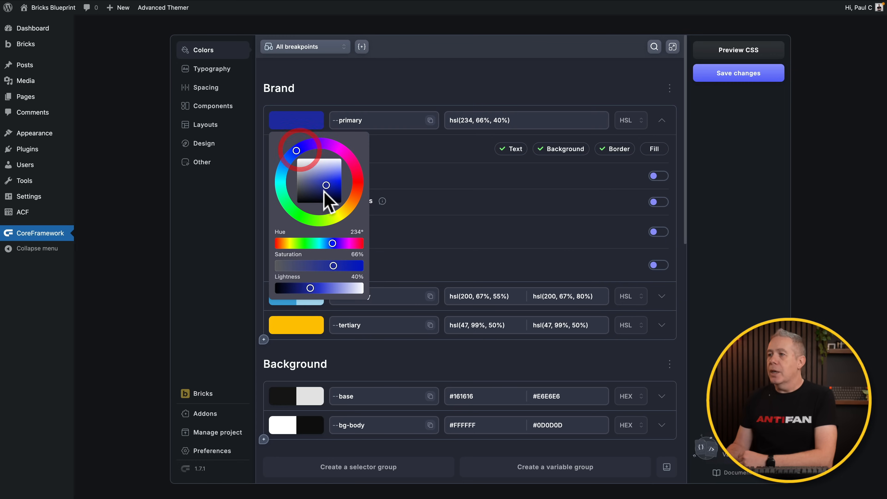
left_click(321, 178)
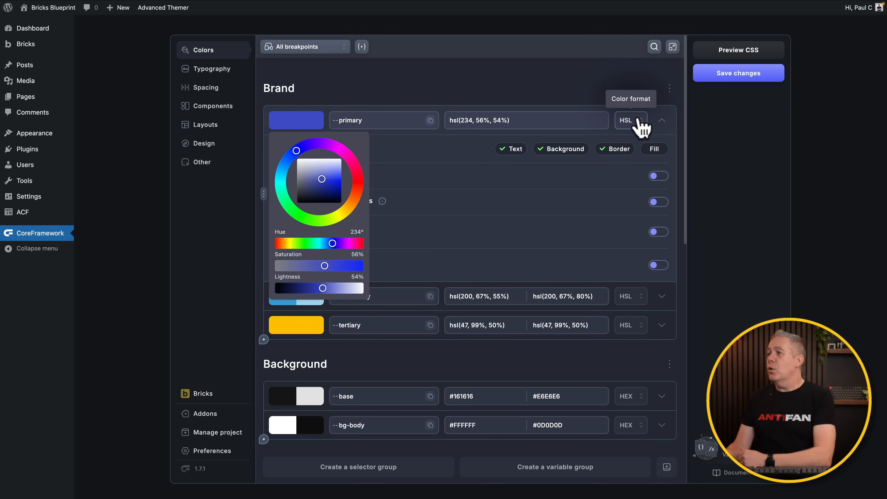
- Switch the primary color's format to HEX and finally to RGBA
left_click(631, 123)
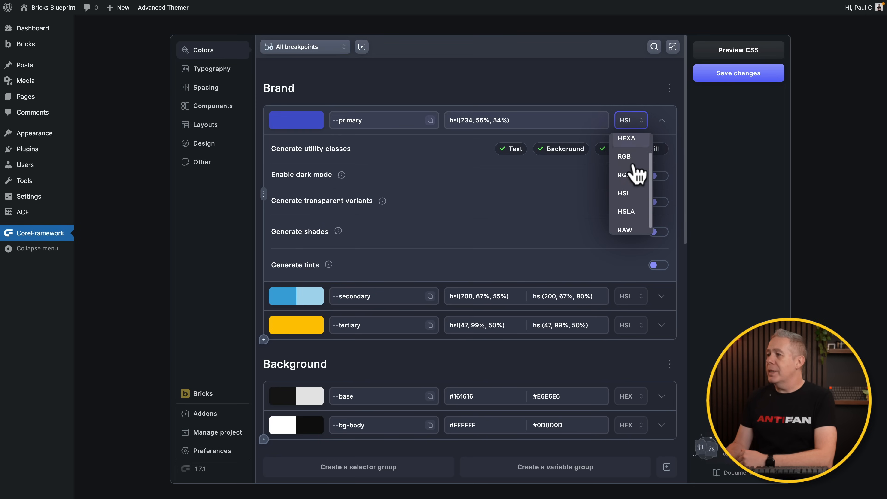
left_click(626, 149)
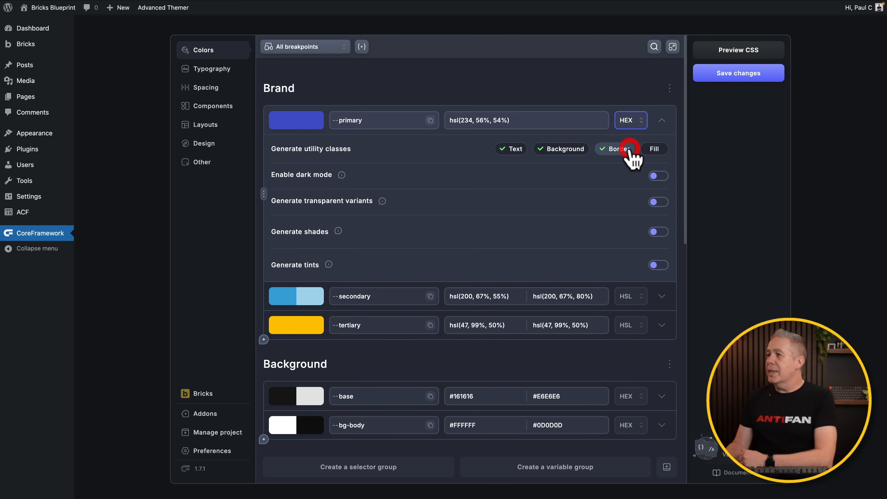
left_click_drag(484, 119, 454, 120)
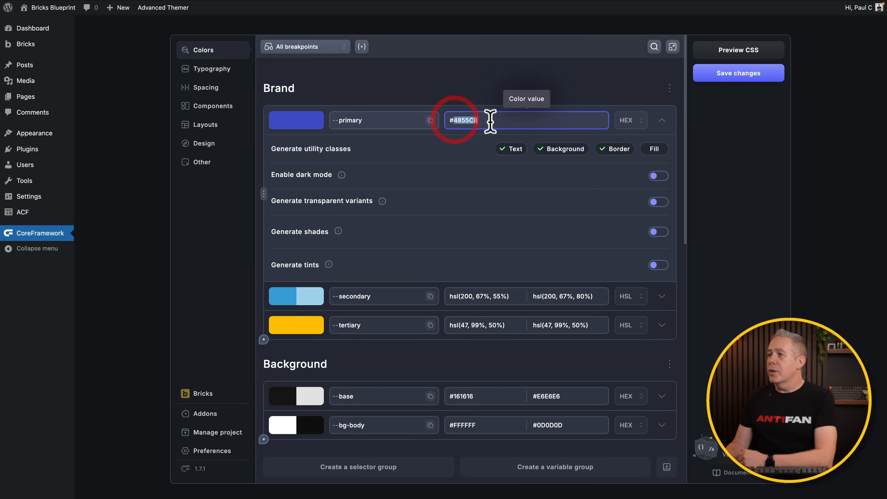
left_click(627, 120)
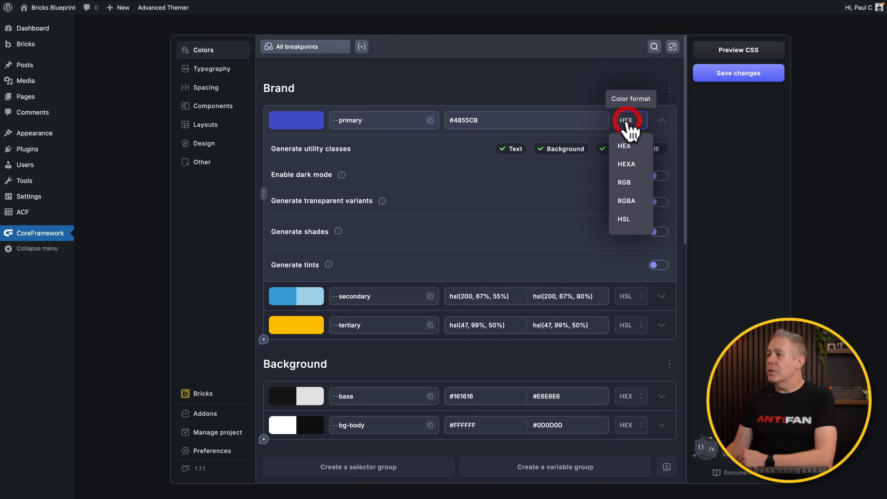
left_click(626, 200)
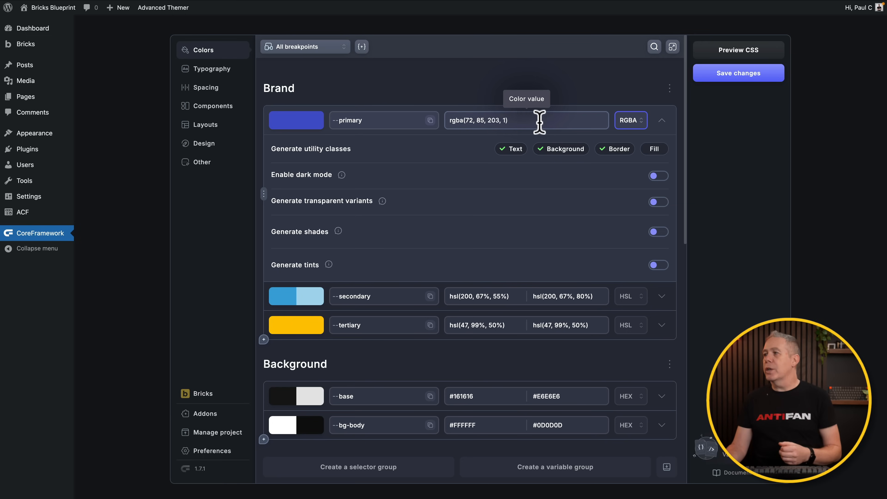
left_click(640, 125)
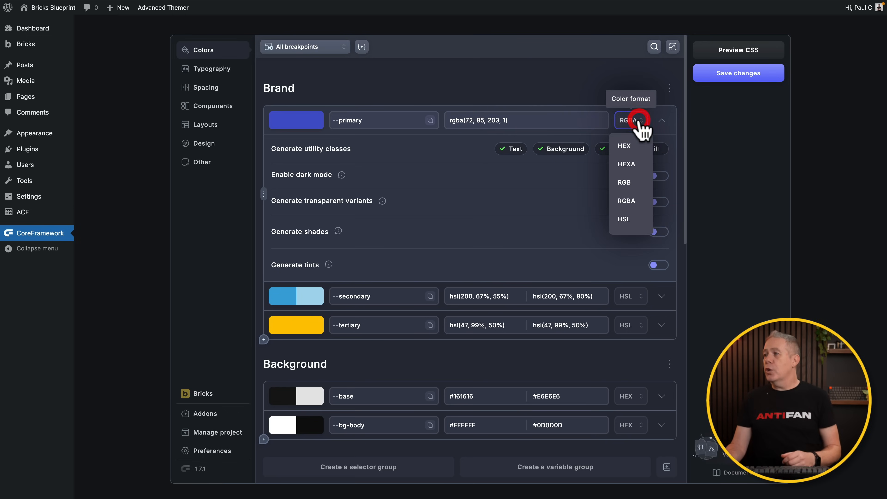
left_click(627, 199)
left_click(510, 122)
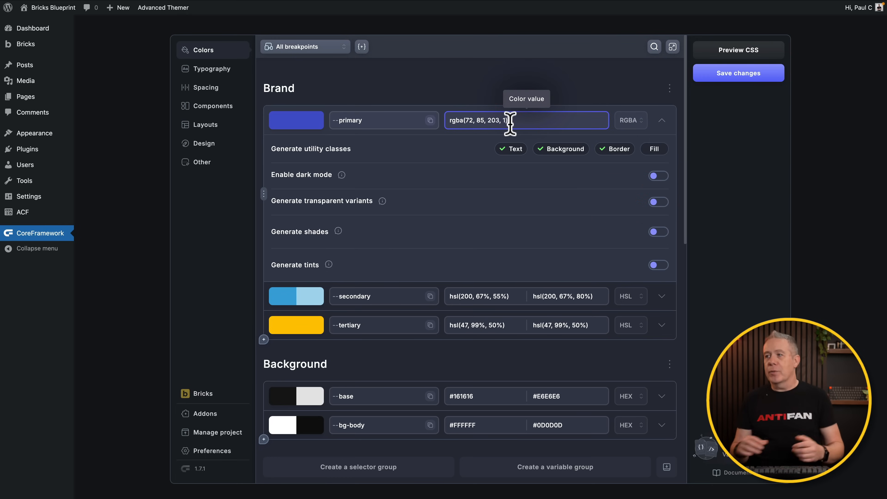
- Try the dark mode and transparent variants options for the primary color, turning each one off again
left_click(658, 175)
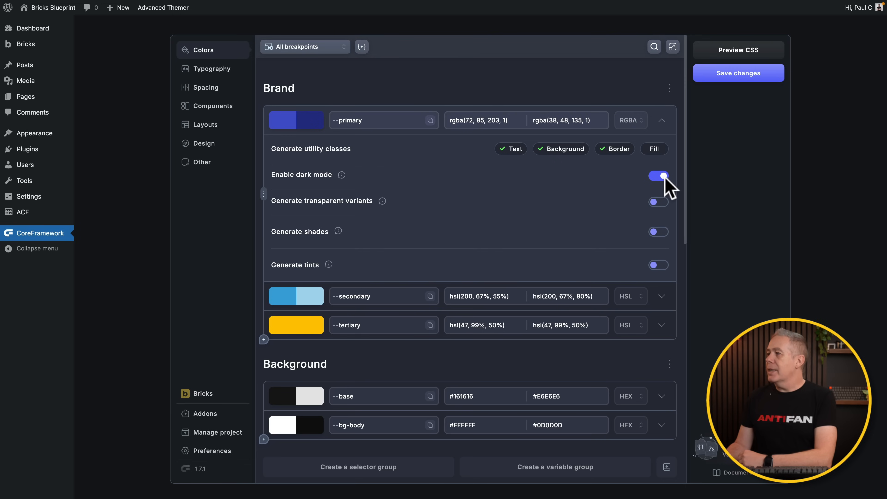
left_click(656, 176)
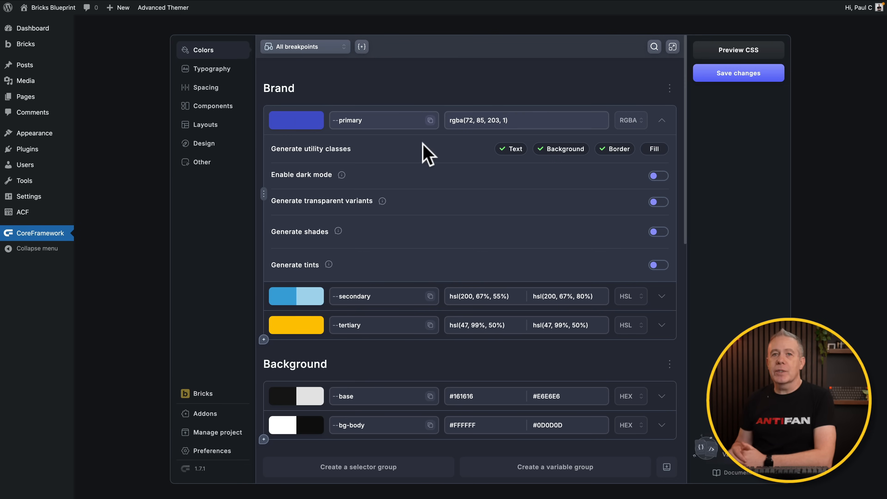
left_click(511, 151)
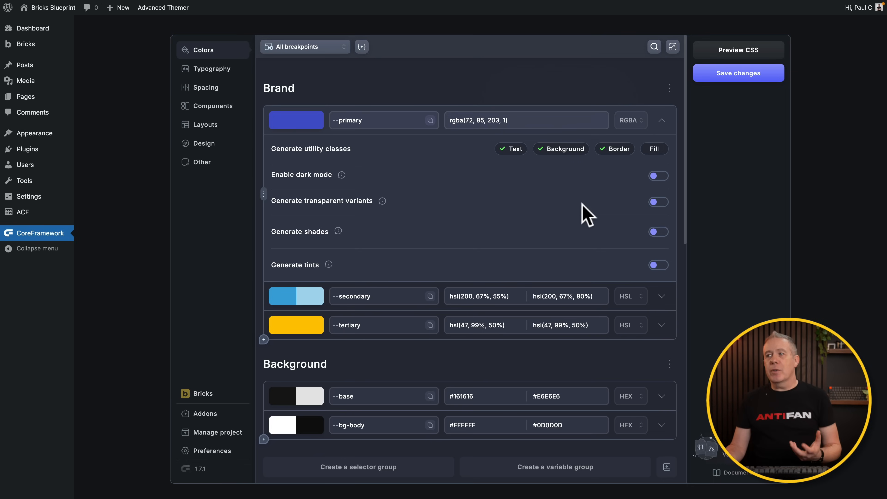
left_click(662, 203)
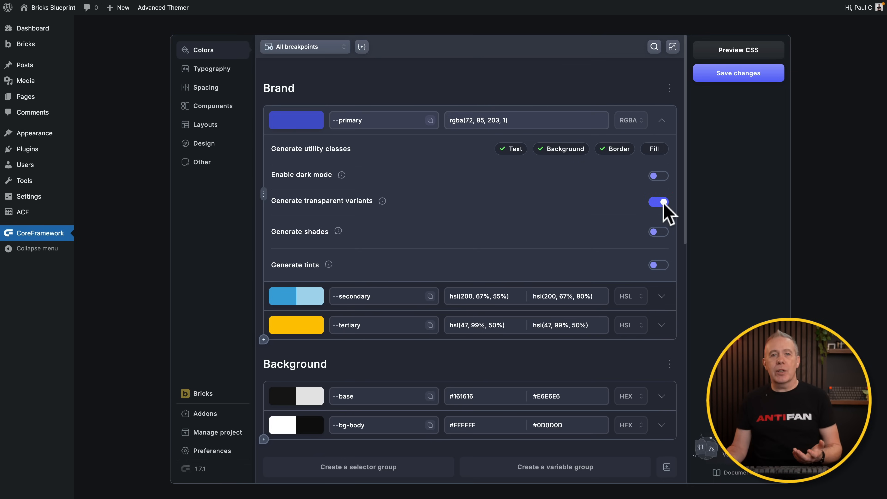
left_click(652, 203)
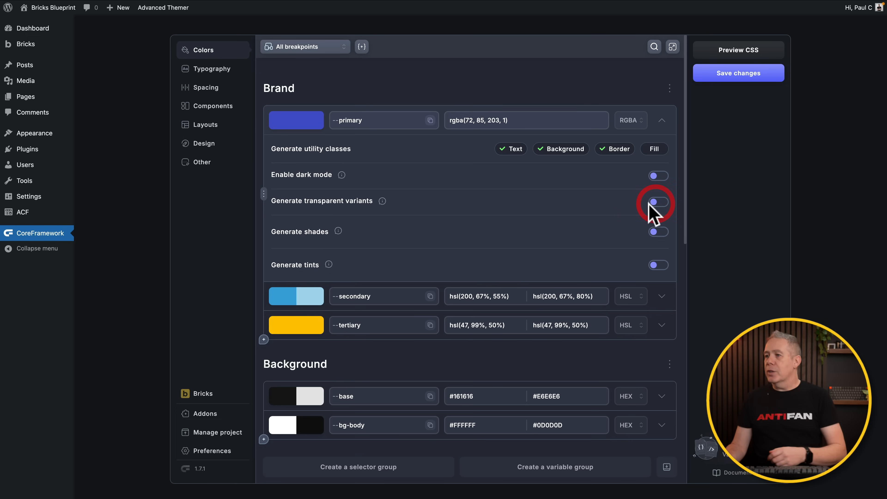
- Try generating 3 shades and 2 tints of the primary color, and turn both options off again
left_click(660, 232)
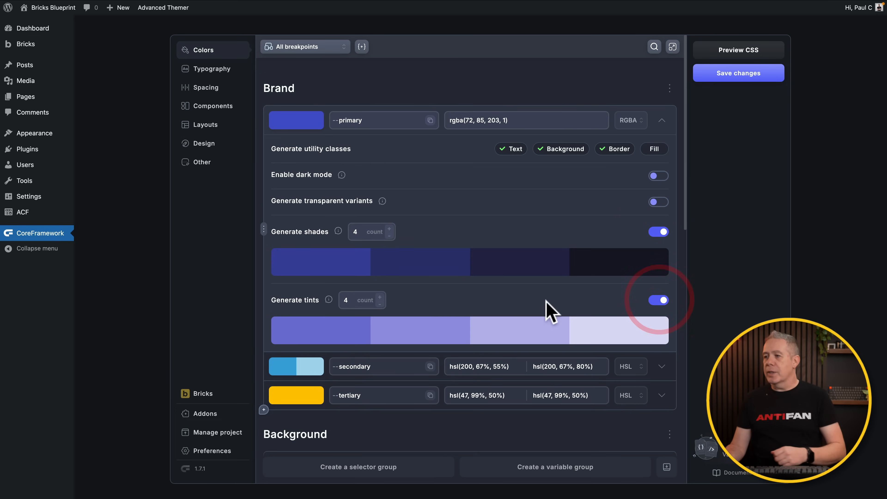
double_click(353, 231)
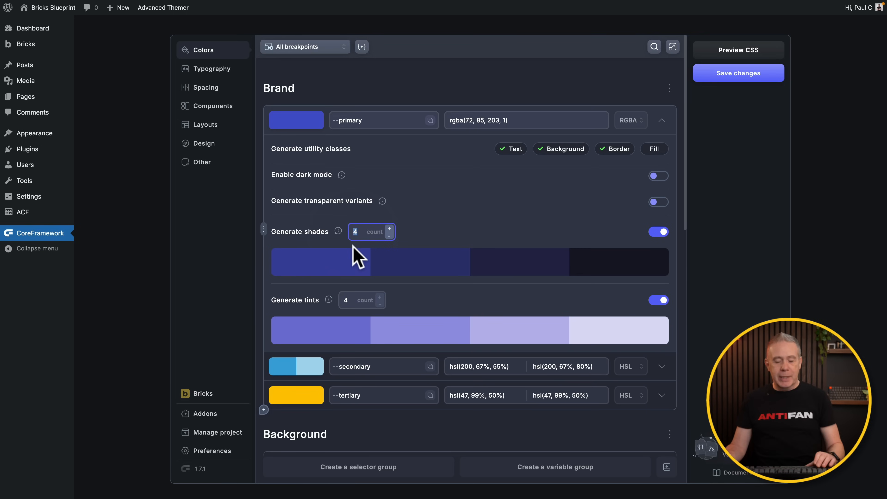
type("3")
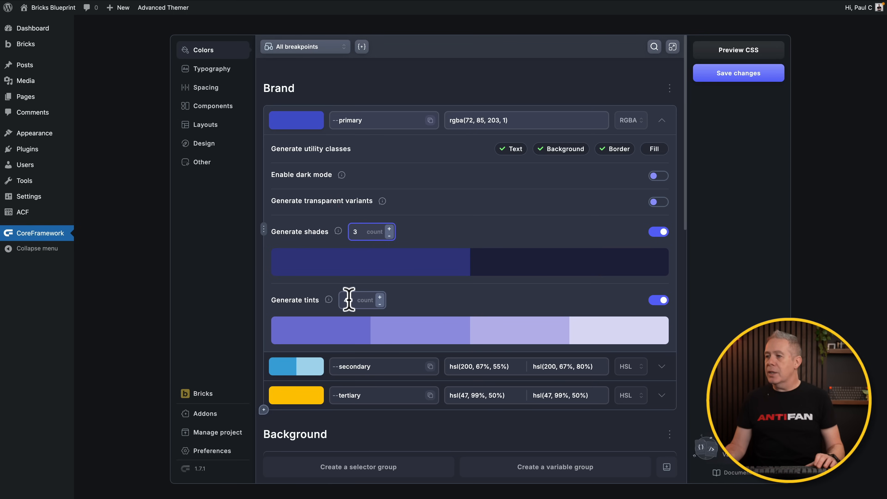
left_click(342, 300)
type("2")
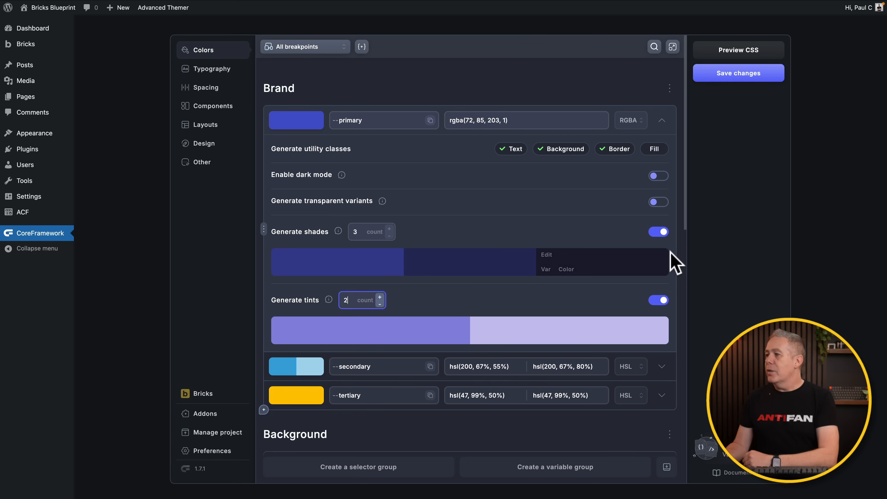
left_click(658, 232)
left_click(657, 264)
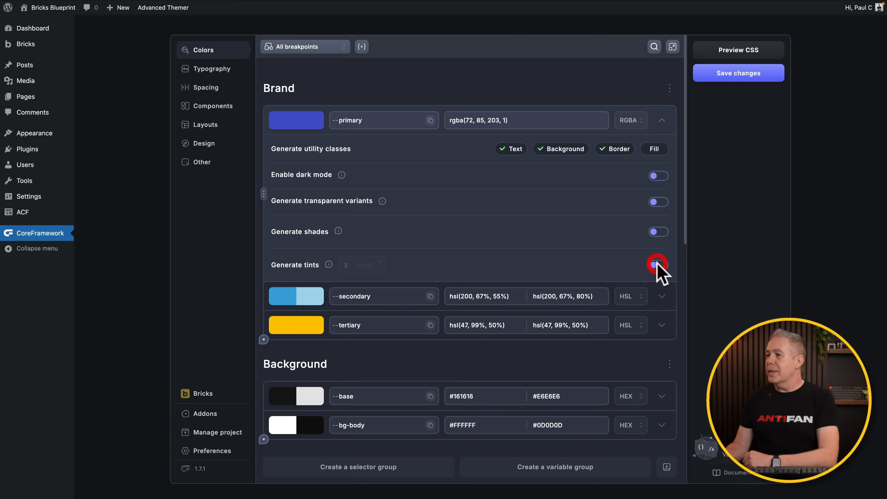
- Disable dark mode for the secondary and tertiary brand colors and save the changes
left_click(661, 121)
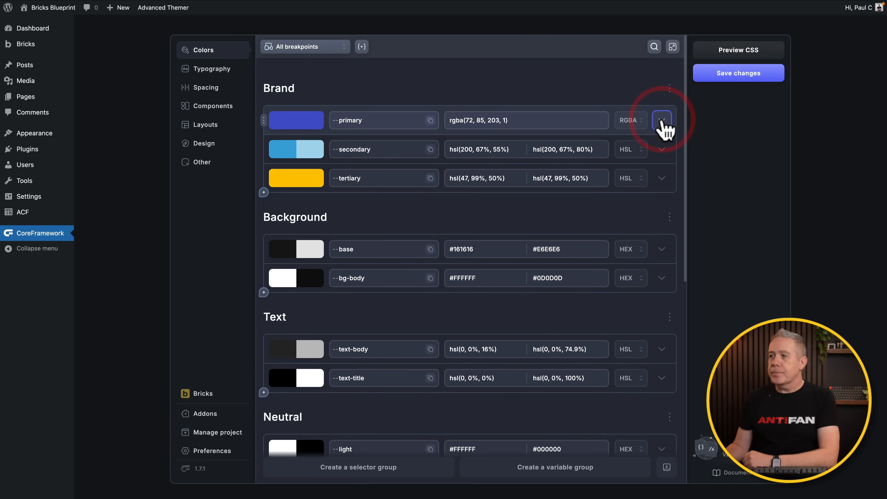
left_click(661, 149)
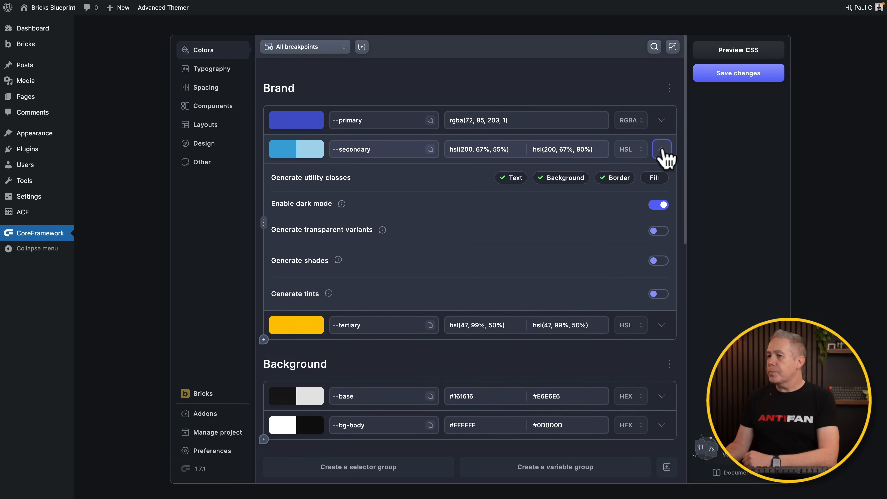
left_click(658, 204)
left_click(662, 150)
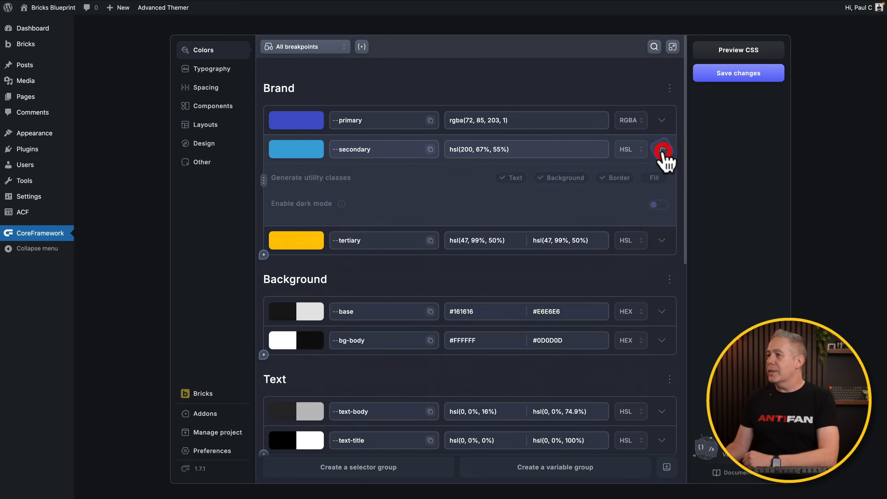
left_click(662, 178)
left_click(653, 233)
left_click(662, 178)
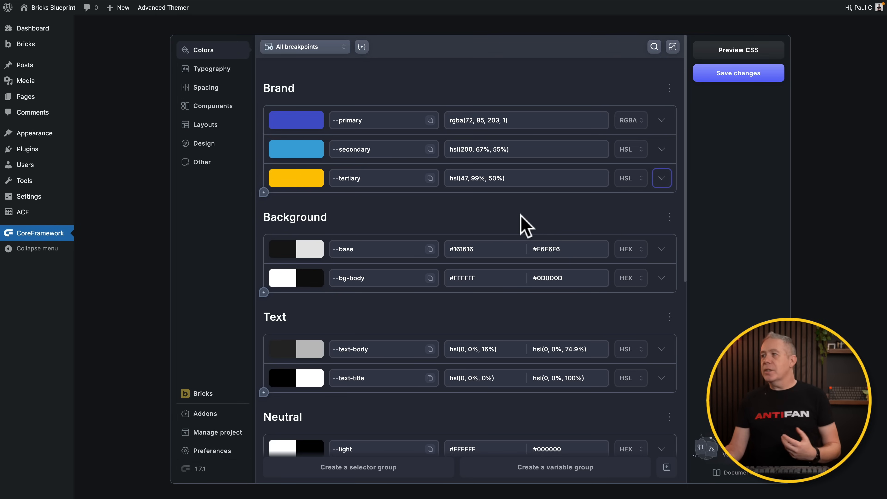
left_click(735, 74)
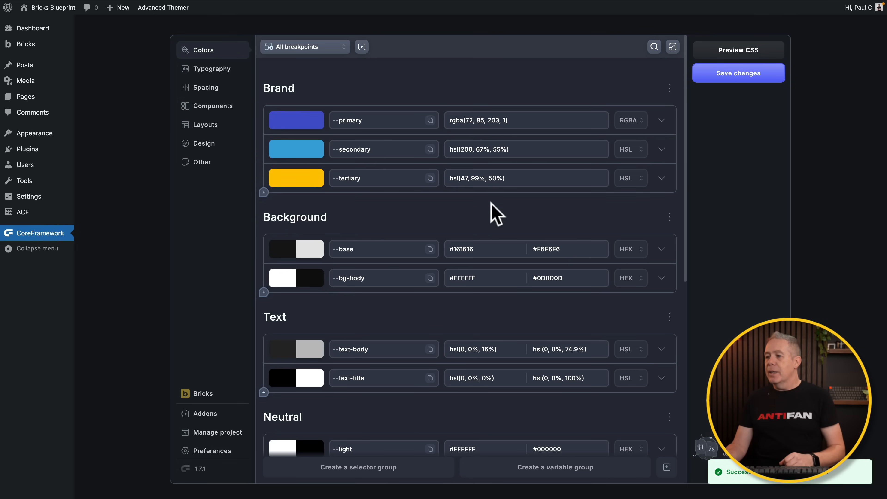
- Create a new color group named Test Colours below the Design Elements group
scroll(491, 203, "down", 9)
scroll(491, 203, "down", 2)
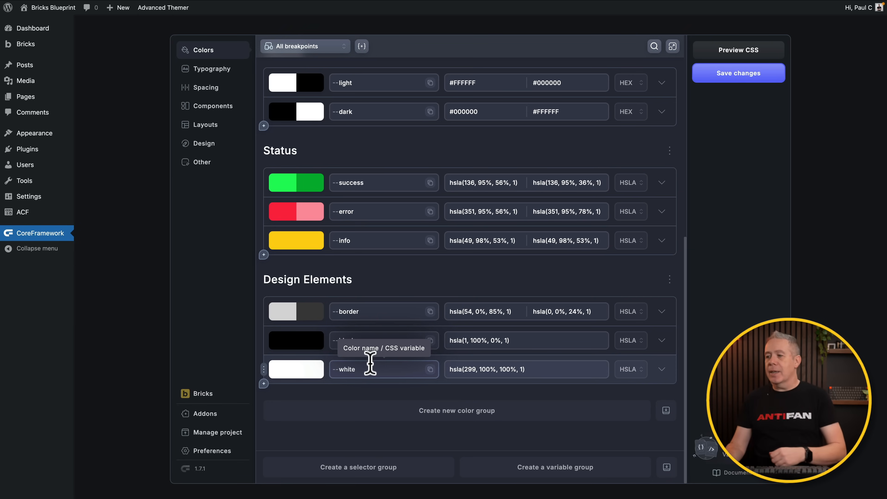
left_click(449, 413)
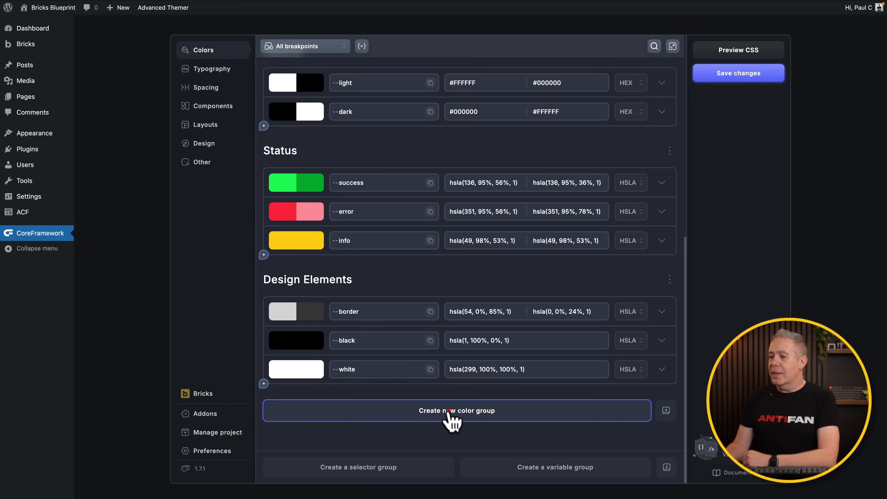
left_click_drag(323, 390, 252, 390)
type("Test Colours")
left_click(357, 386)
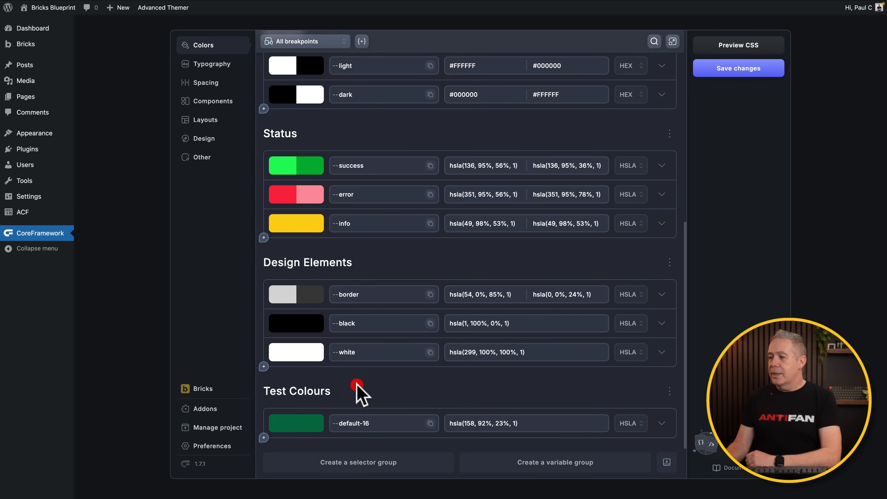
- Change the default color in the Test Colours group to hsla(350, 92%, 23%, 1) and rename it danger
scroll(357, 385, "down", 2)
left_click(312, 366)
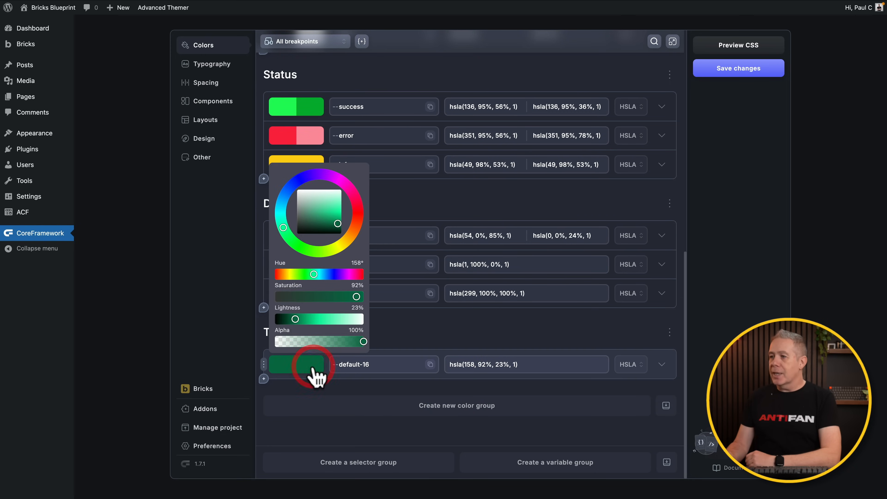
left_click(360, 204)
left_click(409, 213)
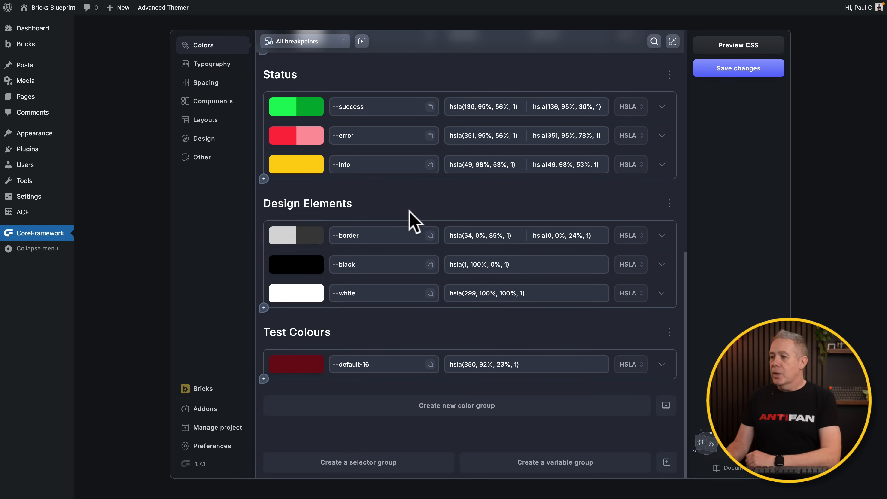
triple_click(365, 364)
type("danger")
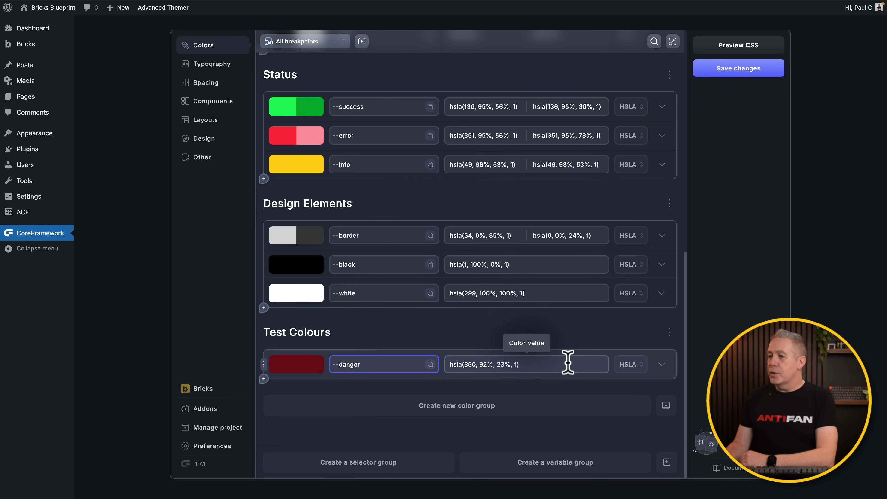
left_click(429, 336)
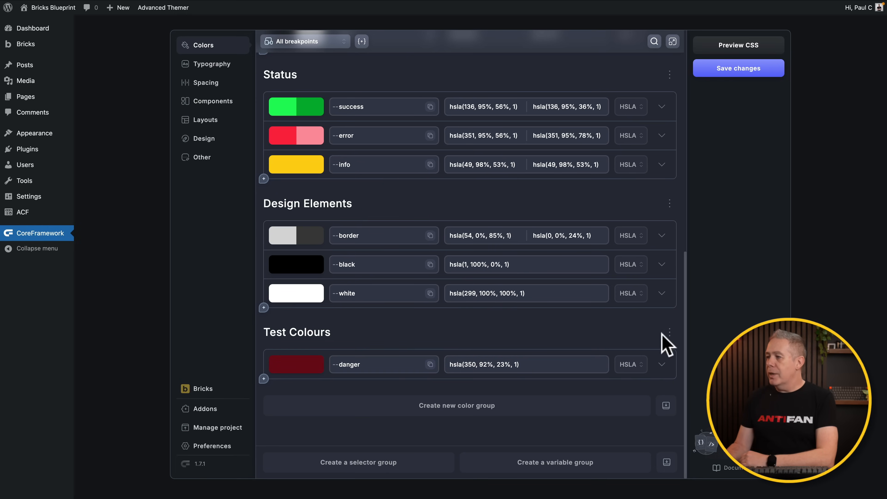
- Delete the Test Colours group and save the changes
left_click(670, 334)
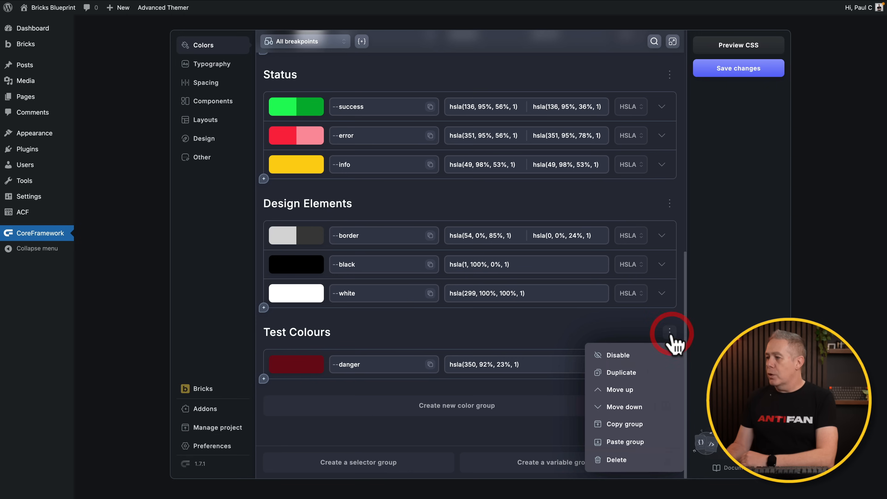
left_click(616, 464)
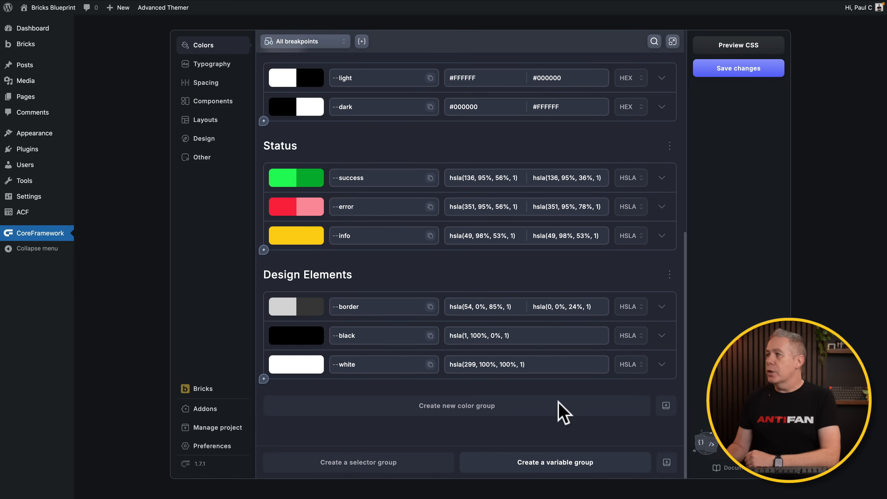
key("ctrl+s")
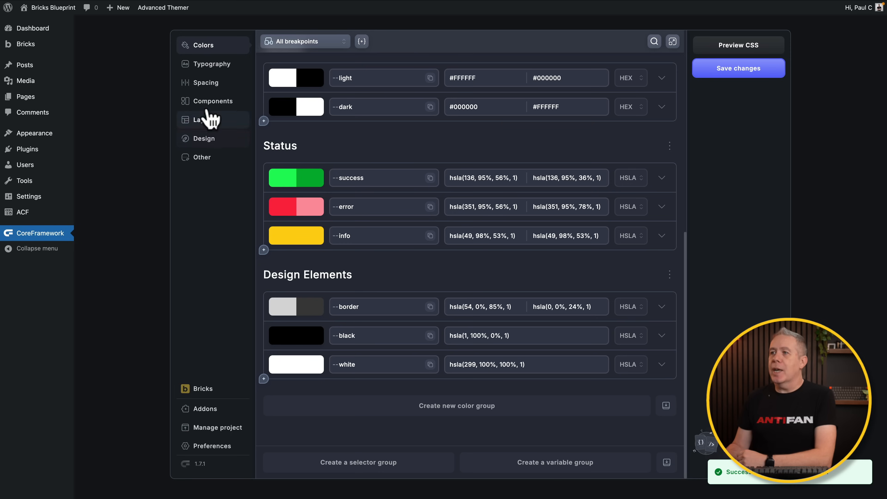
- Open the Typography settings and set the maximum font size to 22 px
left_click(218, 66)
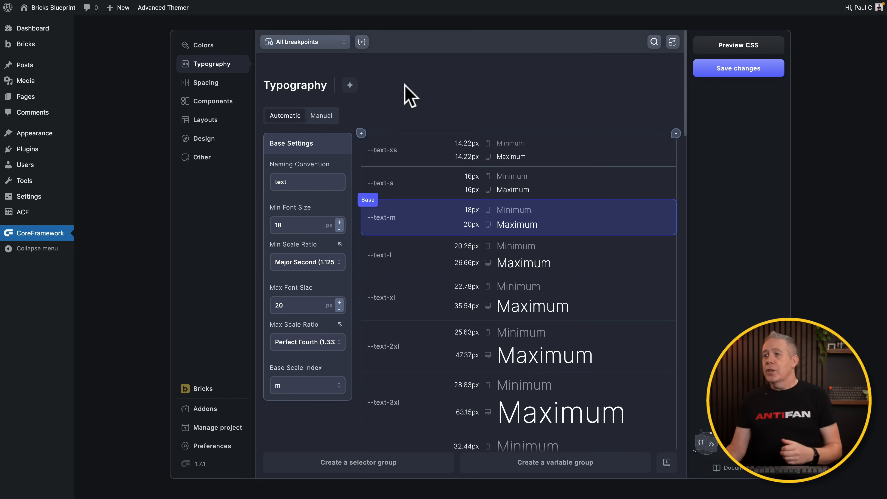
scroll(407, 115, "down", 1)
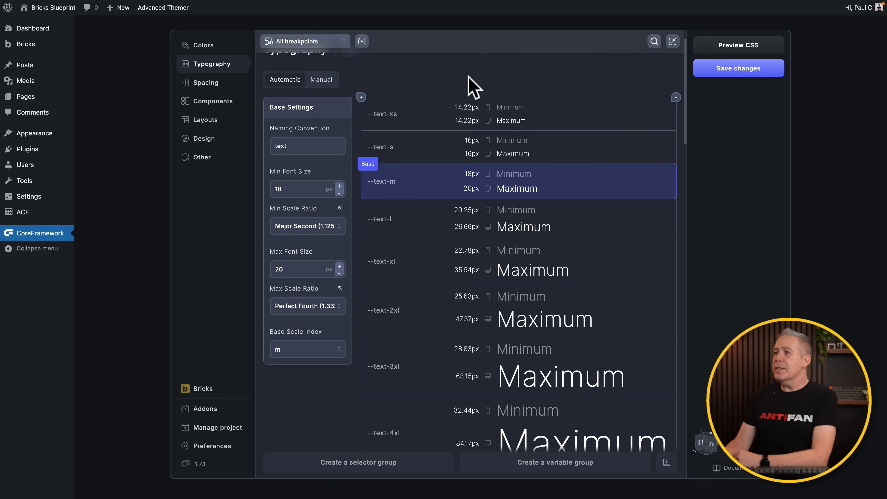
scroll(473, 88, "up", 2)
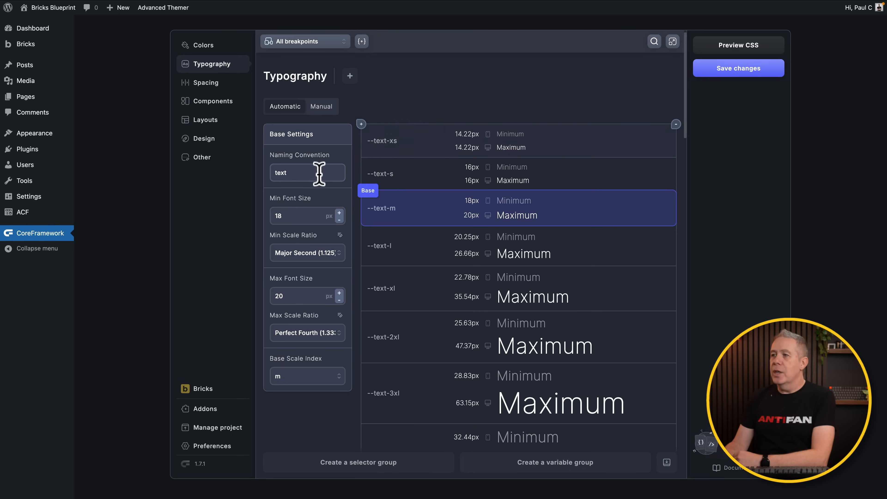
left_click(306, 176)
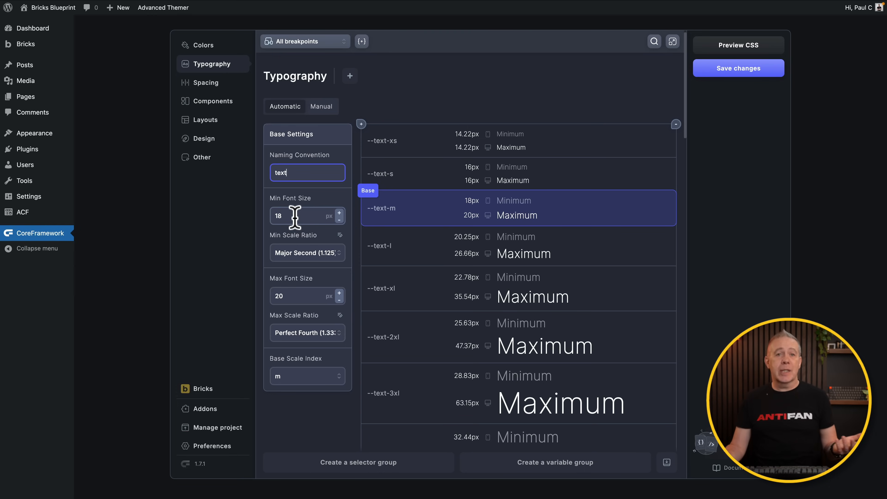
left_click(295, 295)
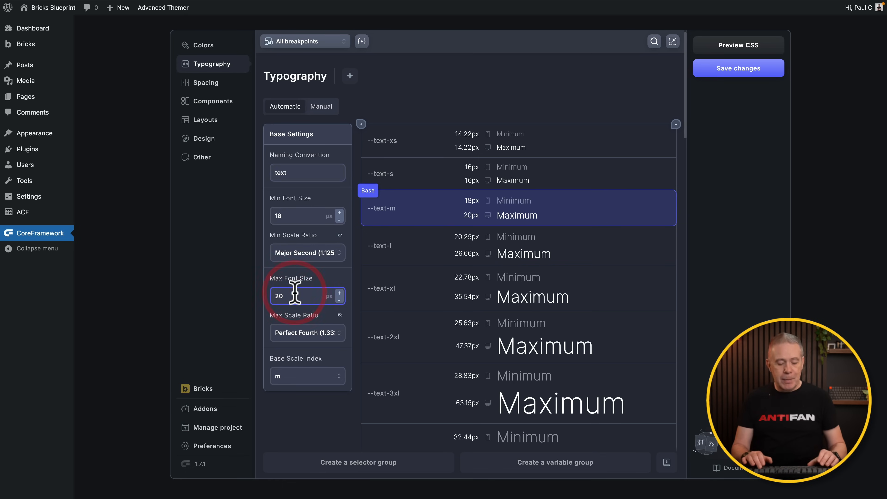
key("BackSpace")
type("2")
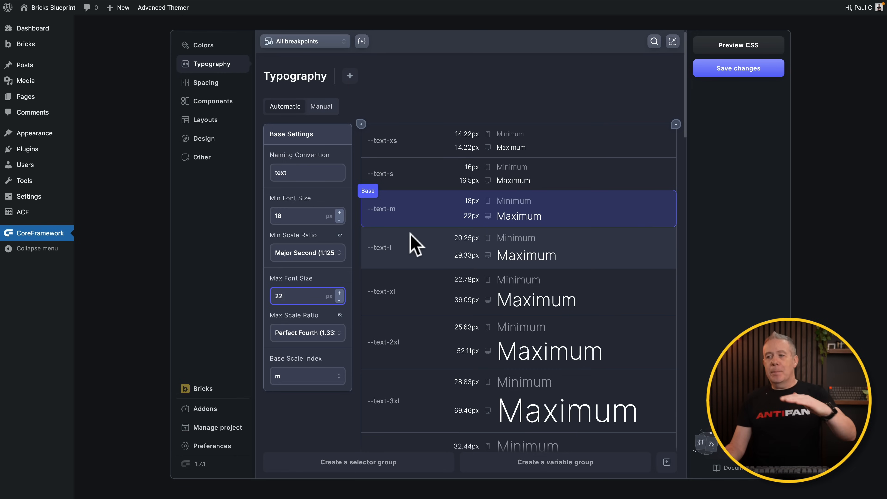
- Set the minimum scale ratio of the typography scale to Major Third (1.25)
left_click_drag(410, 233, 410, 269)
left_click_drag(456, 289, 447, 307)
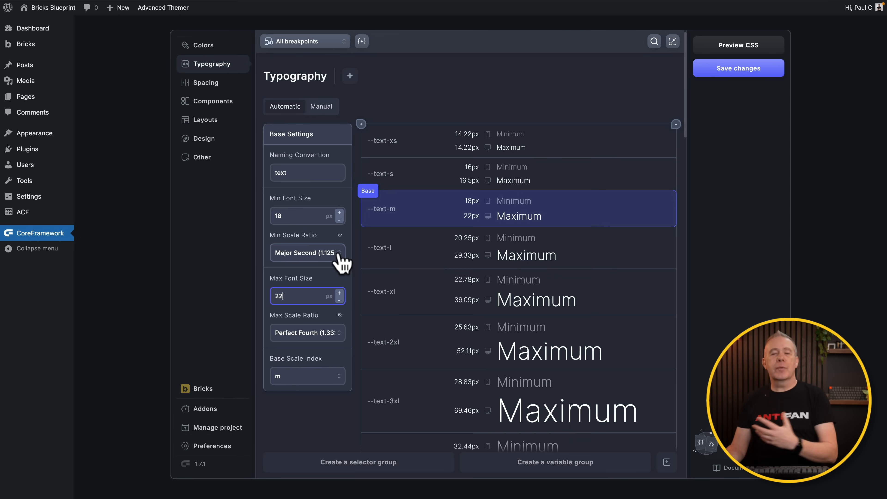
left_click(338, 260)
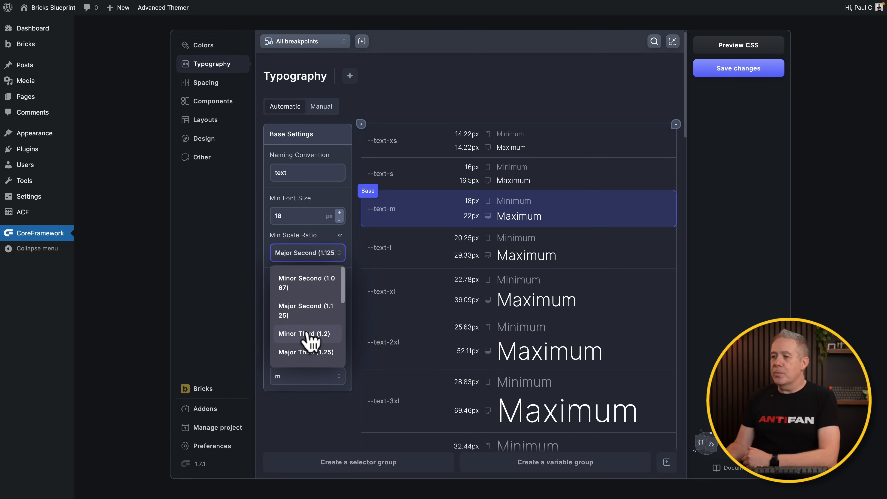
left_click(309, 353)
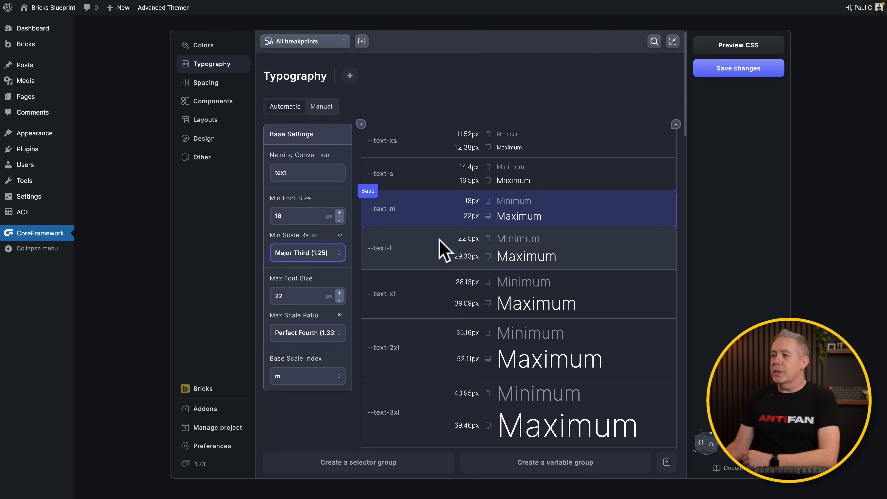
- Try Minor Seventh as the minimum scale ratio, and set it back to Major Third (1.25)
left_click(338, 256)
scroll(309, 346, "down", 3)
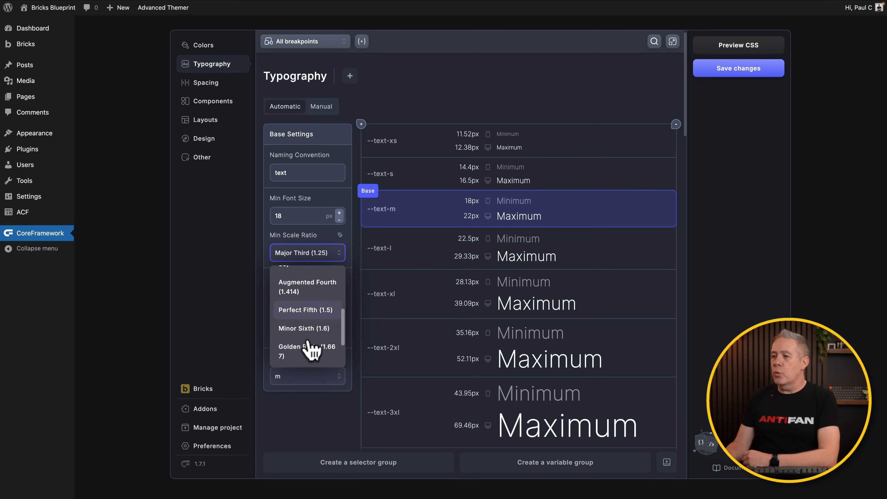
scroll(307, 351, "down", 5)
left_click(301, 316)
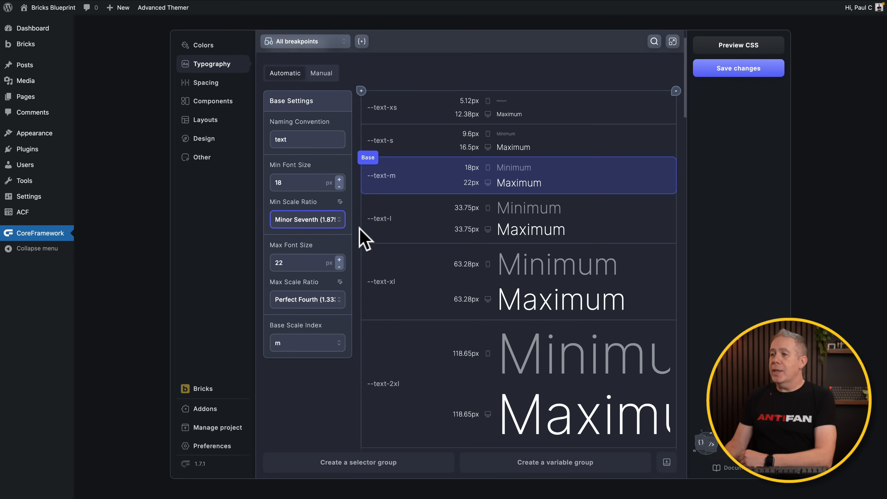
left_click(338, 220)
left_click(299, 290)
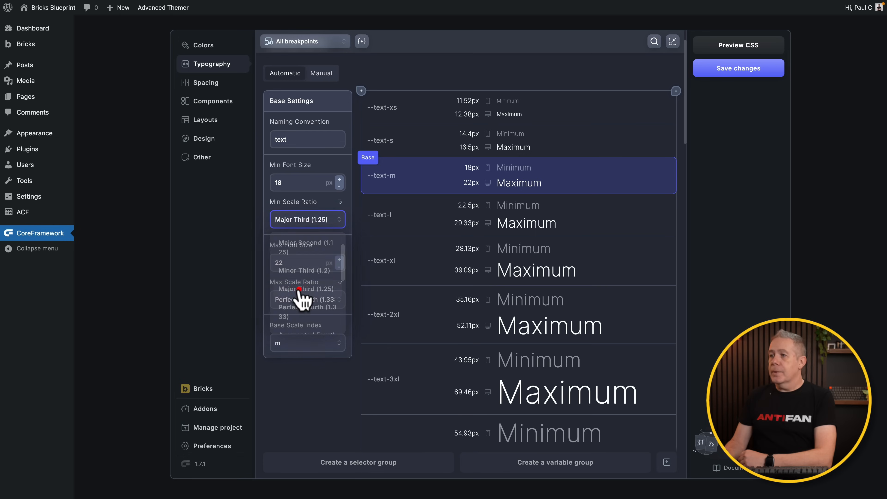
- Add two more sizes at the large end of the typography scale, beyond text-4xl
scroll(429, 261, "down", 5)
scroll(425, 265, "up", 6)
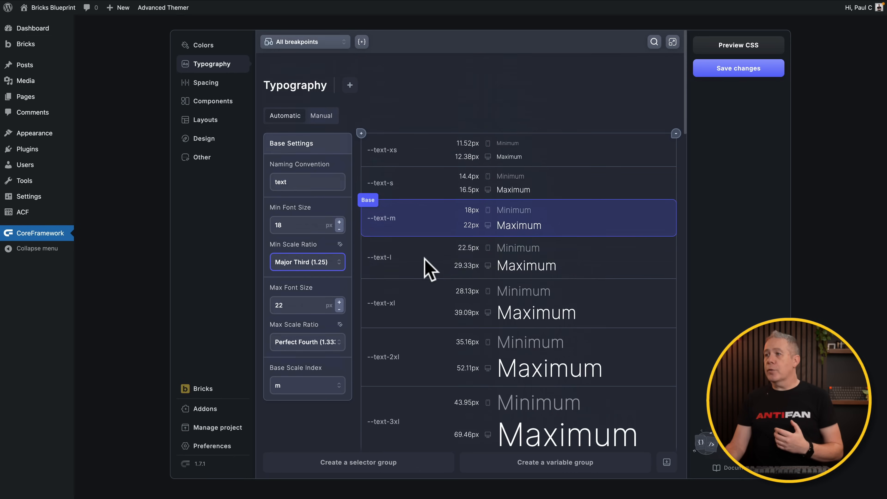
scroll(420, 232, "down", 6)
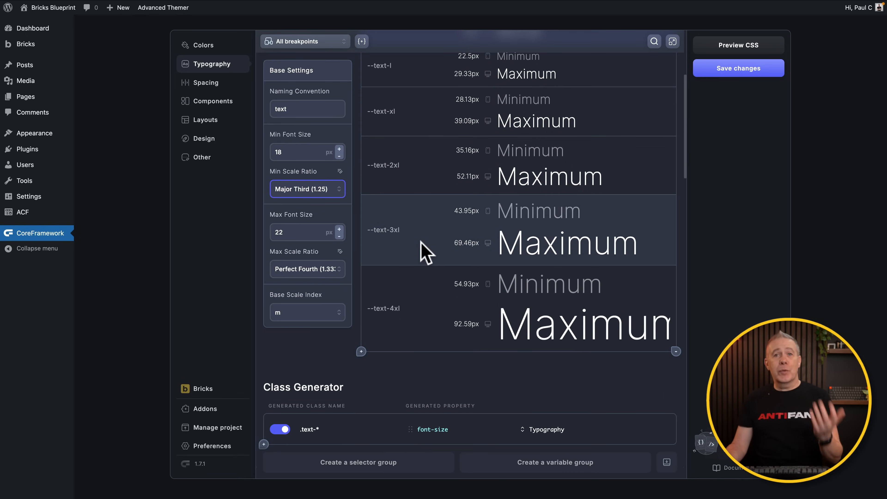
left_click(361, 351)
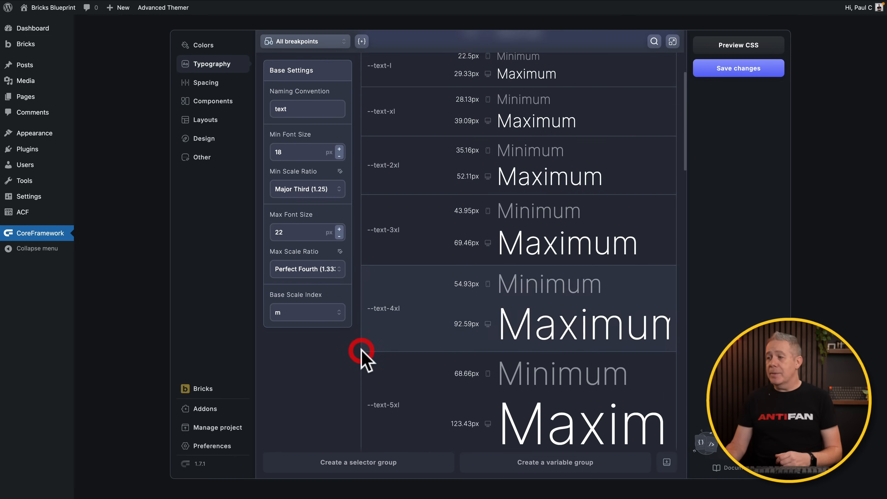
scroll(365, 360, "down", 6)
left_click(359, 293)
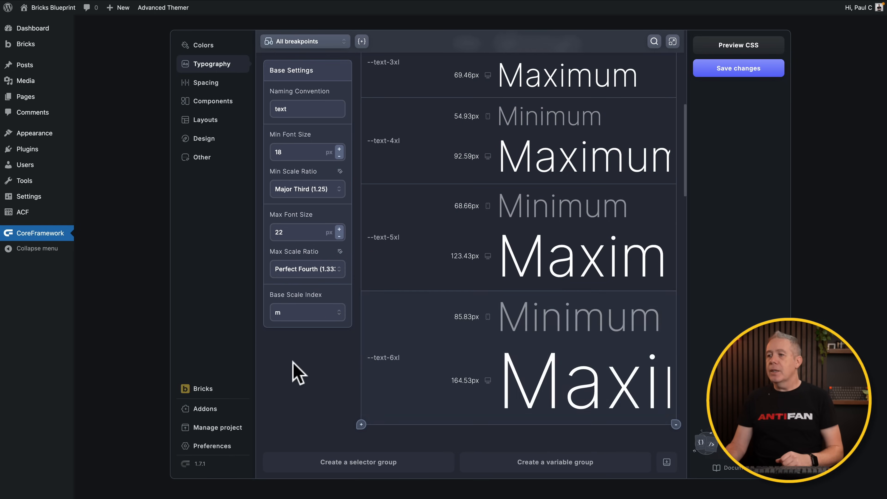
- Try s and l as the base scale index of the typography scale, and set it back to m
scroll(300, 372, "up", 8)
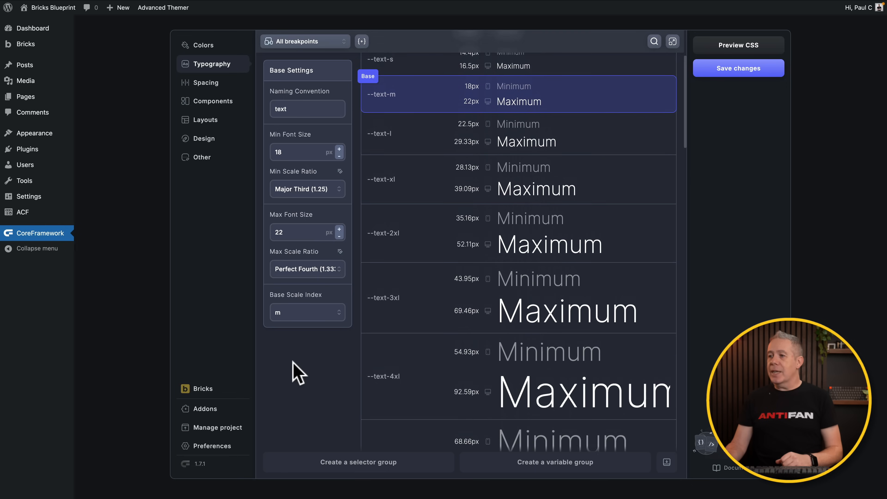
scroll(298, 373, "up", 3)
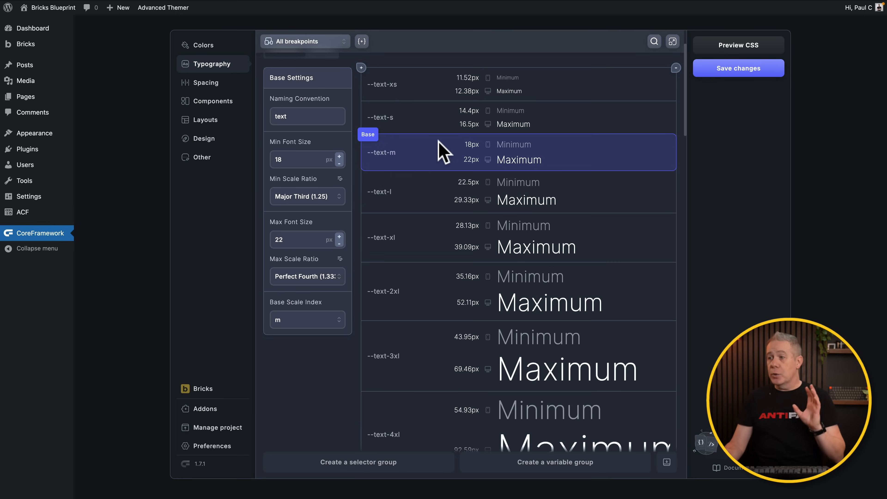
left_click(338, 319)
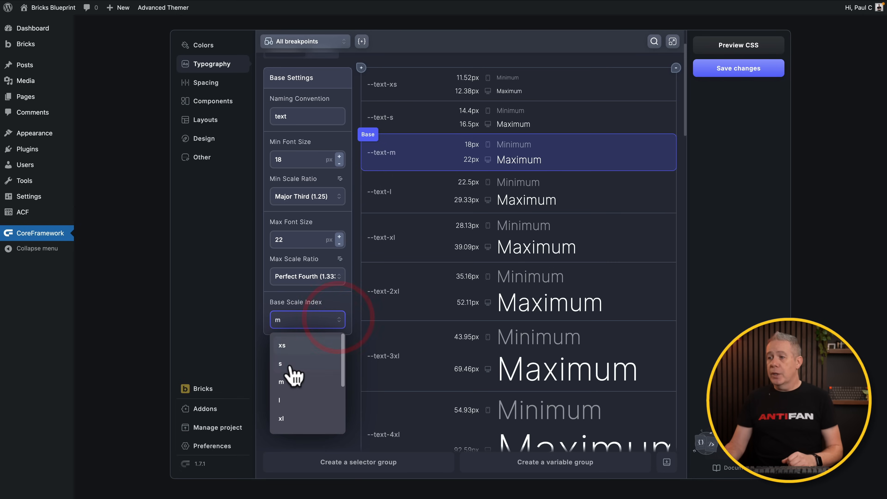
left_click(281, 364)
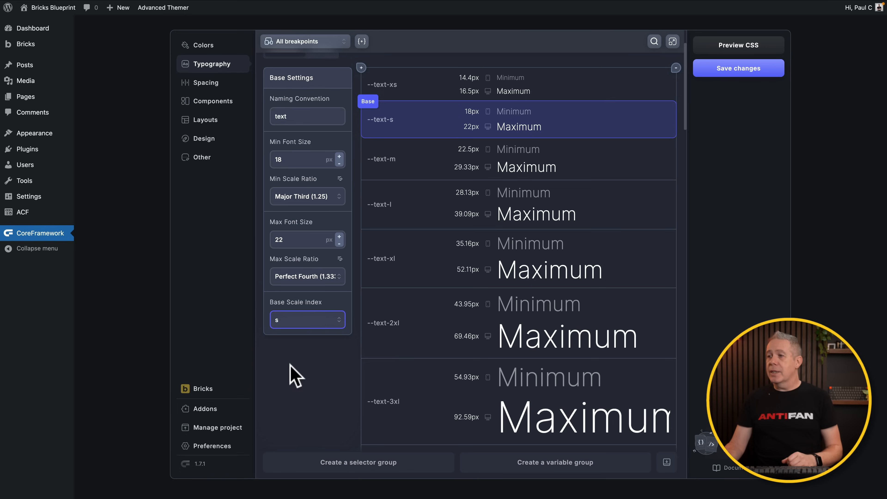
left_click(314, 322)
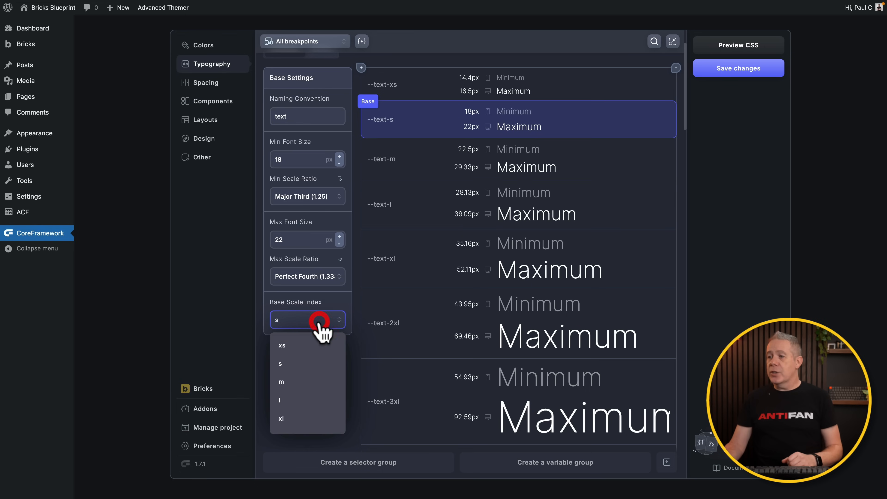
left_click(296, 401)
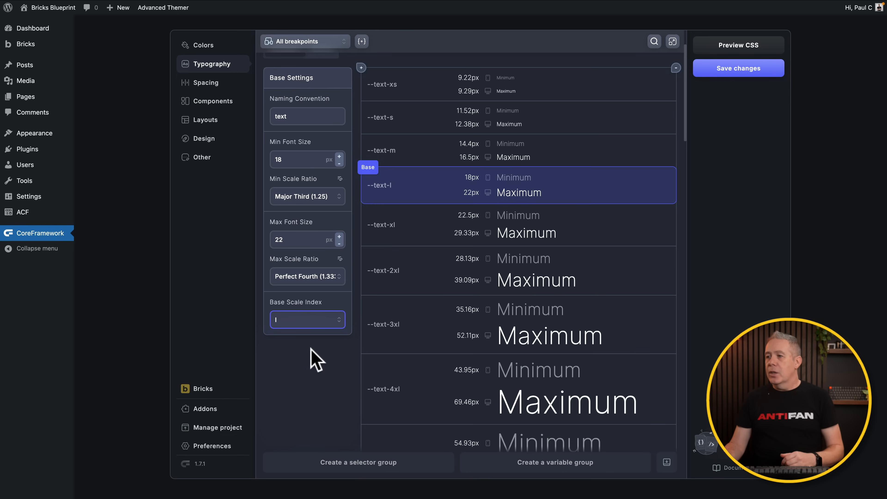
left_click(328, 323)
left_click(301, 383)
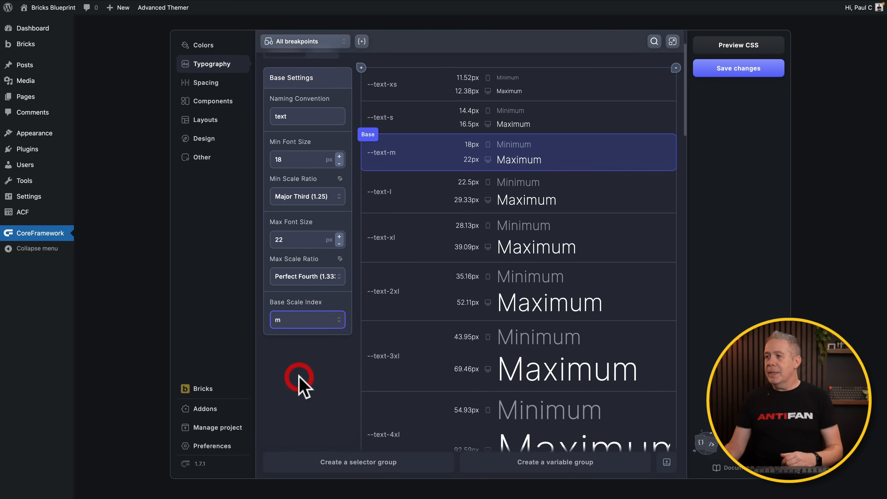
- Examine the class generator and the font-size variables of headings H1 to H6, comparing them with the sizes in the typography scale
scroll(335, 388, "down", 15)
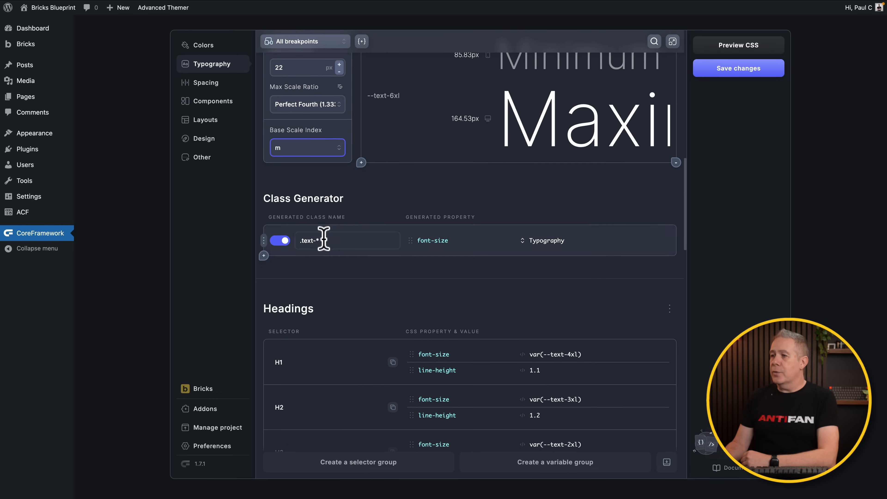
scroll(345, 309, "down", 3)
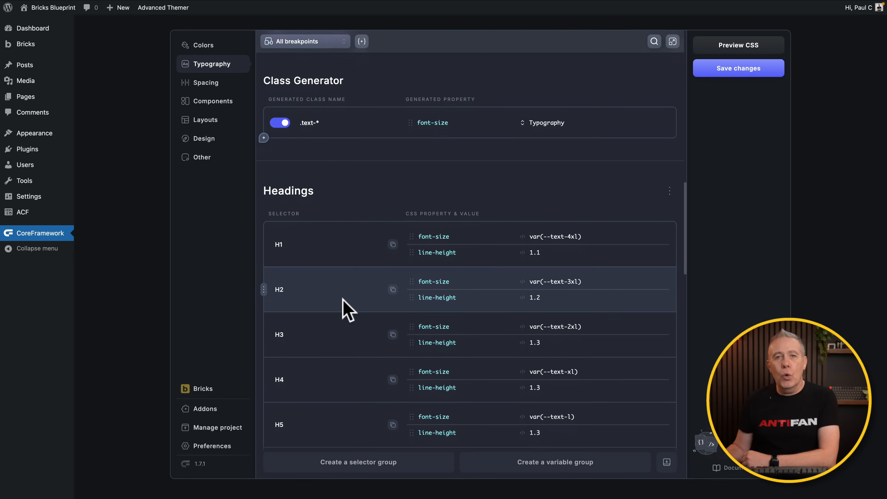
scroll(343, 299, "down", 3)
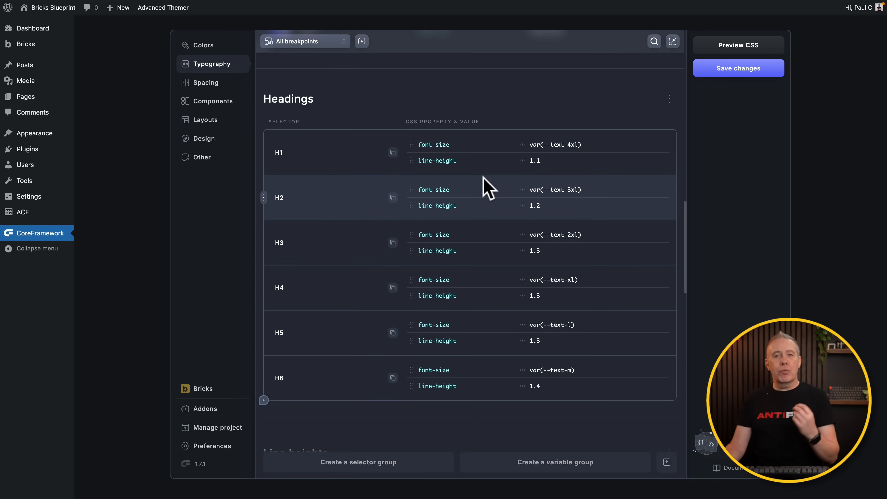
scroll(487, 188, "up", 10)
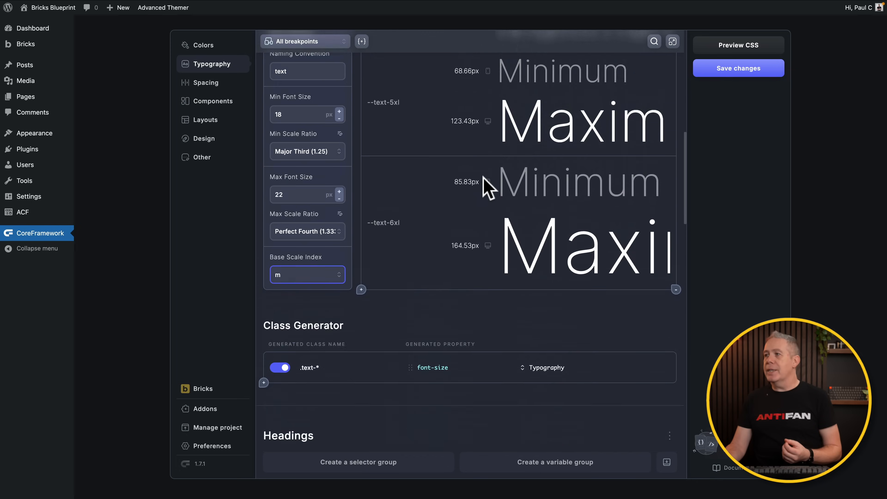
scroll(487, 187, "up", 2)
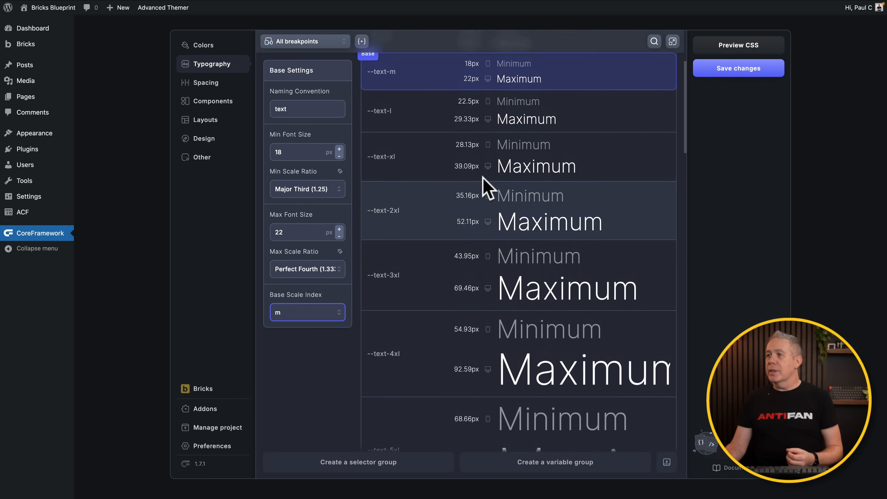
left_click_drag(390, 165, 388, 158)
scroll(388, 164, "down", 10)
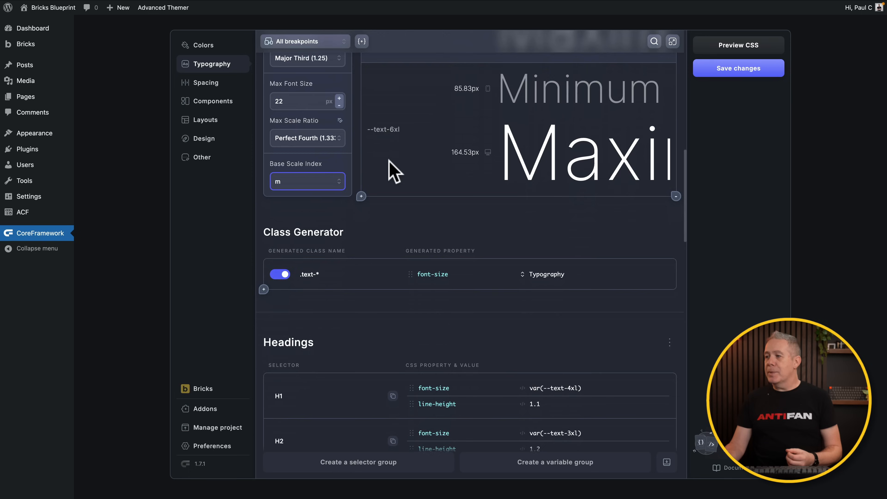
scroll(391, 164, "down", 3)
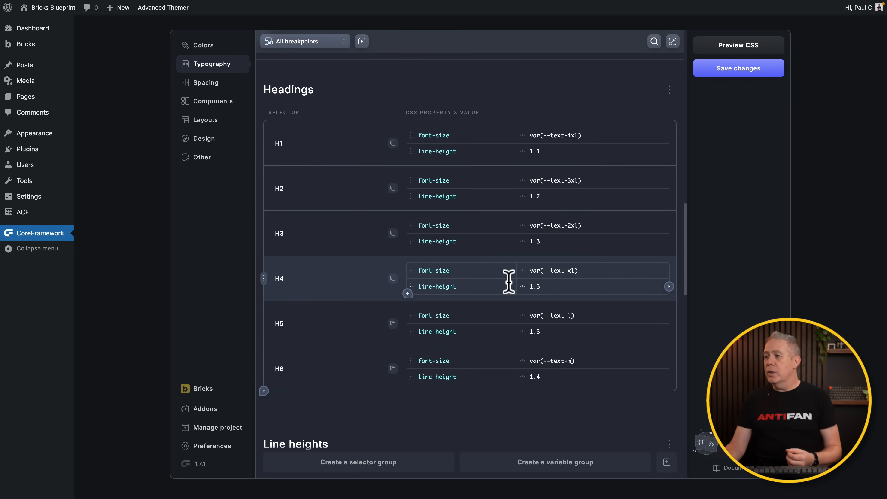
scroll(553, 275, "up", 12)
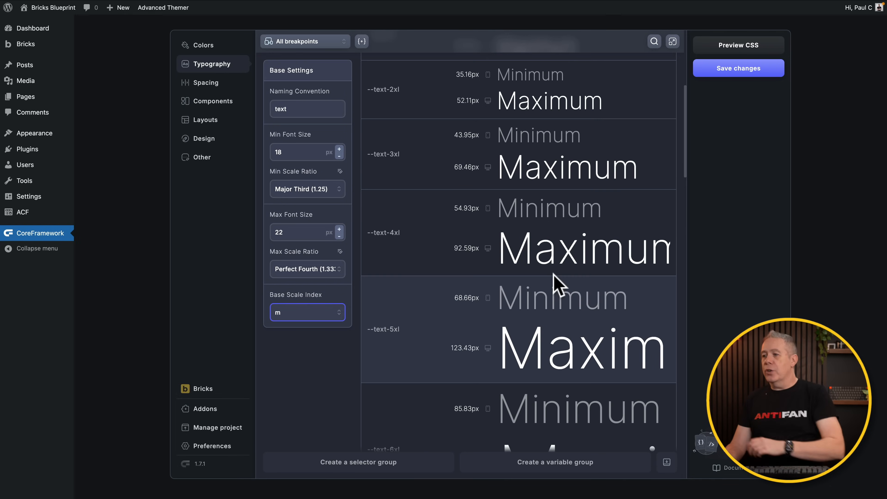
scroll(553, 276, "down", 10)
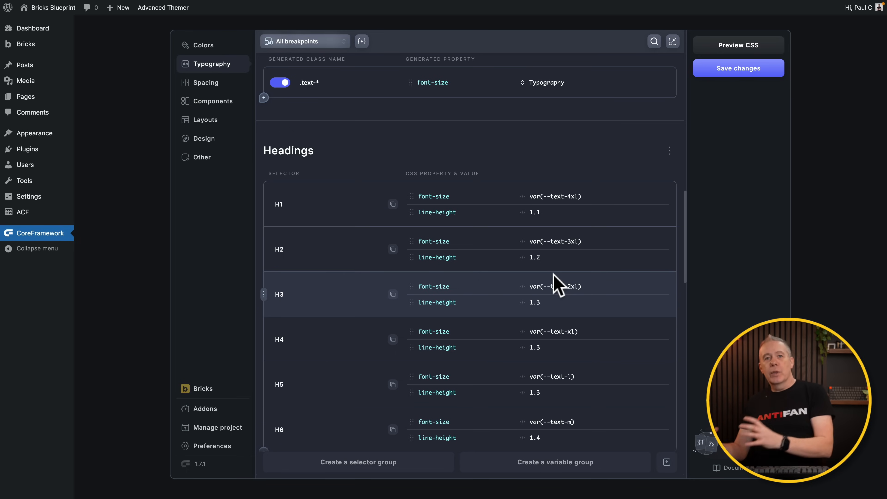
- Review the heading, line height, text modifier and text alignment classes in the typography settings
scroll(556, 283, "down", 2)
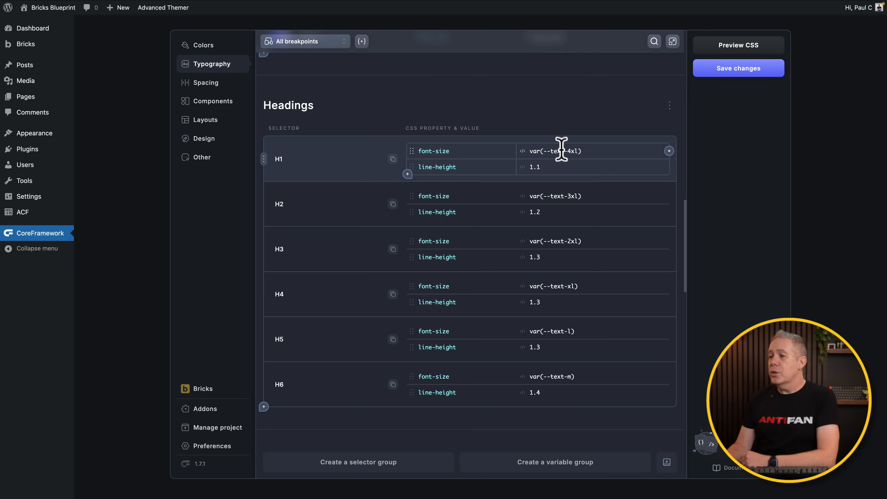
scroll(472, 283, "down", 8)
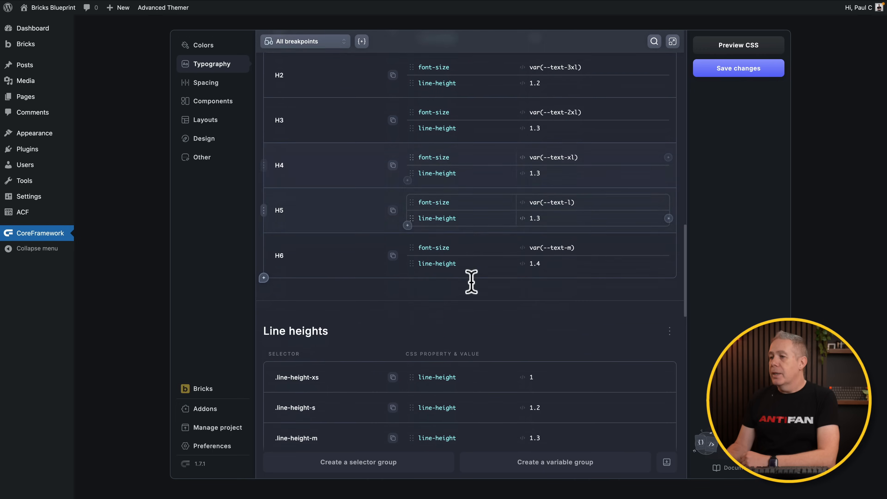
scroll(474, 292, "down", 1)
scroll(470, 283, "down", 7)
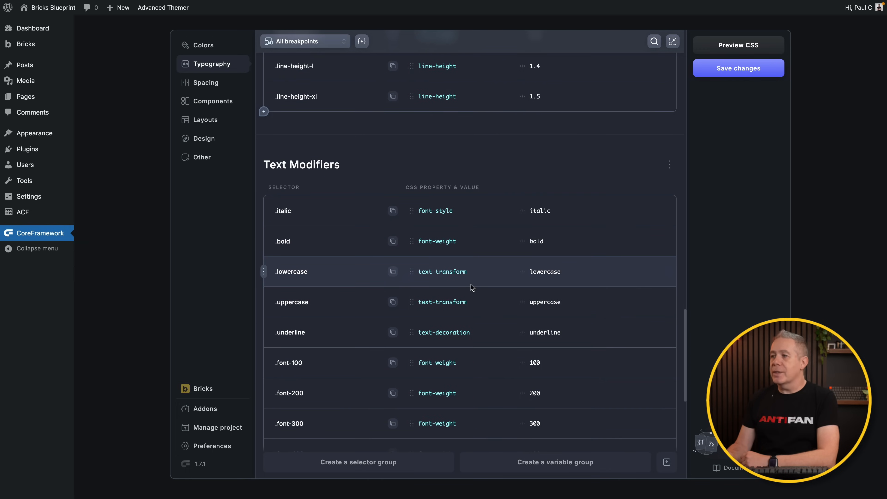
scroll(471, 284, "down", 2)
scroll(470, 285, "down", 10)
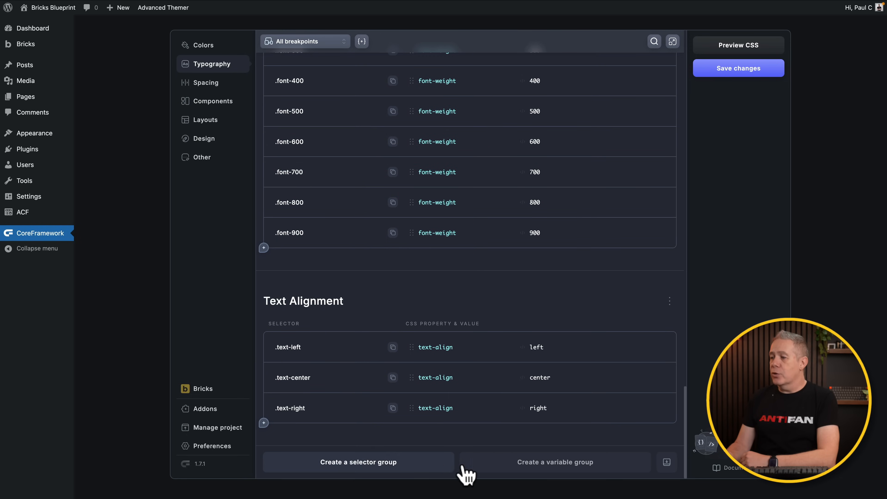
- Return to the typography scale and save the framework changes
scroll(496, 370, "up", 15)
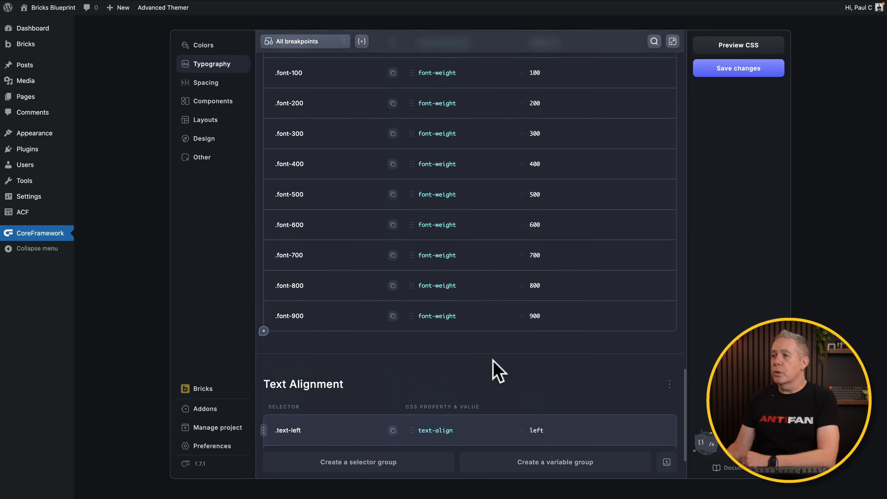
scroll(497, 370, "up", 4)
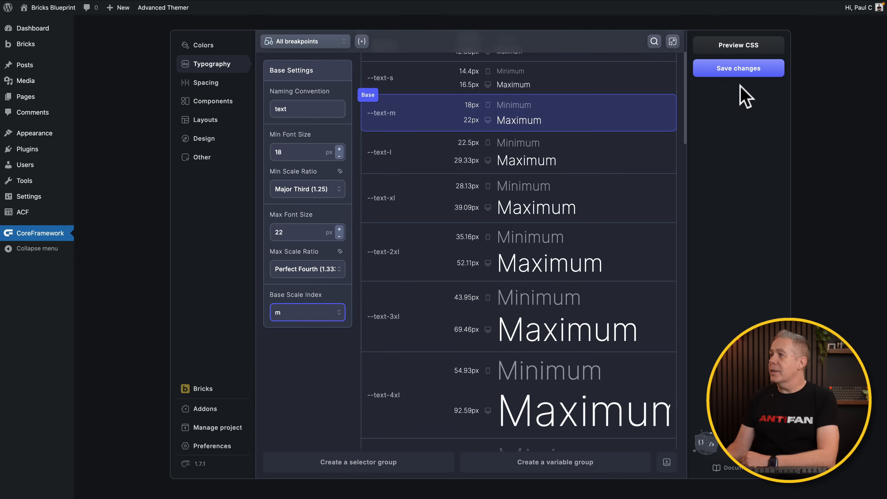
left_click(738, 68)
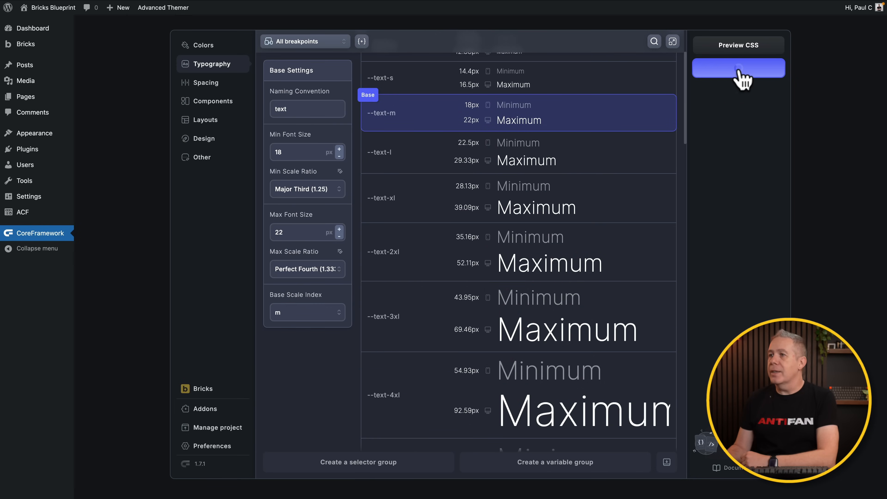
- Examine the framework's spacing scale and the padding and margin classes in its class generator
left_click(206, 83)
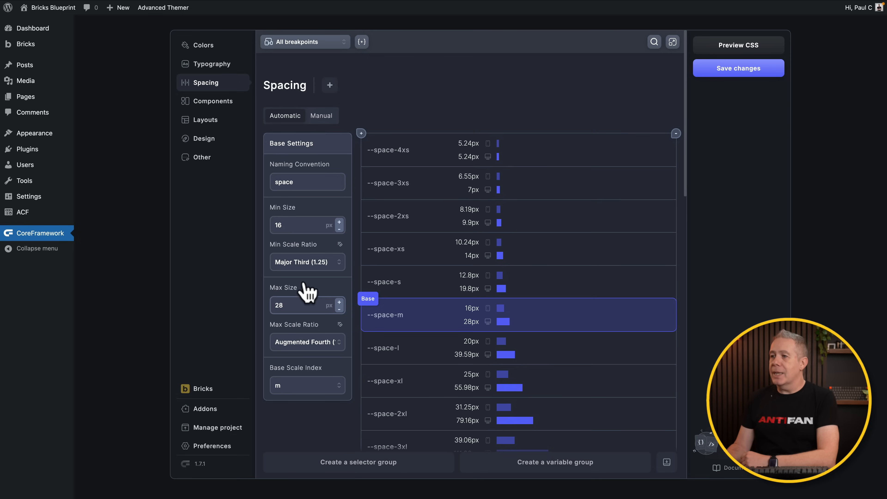
scroll(391, 290, "down", 3)
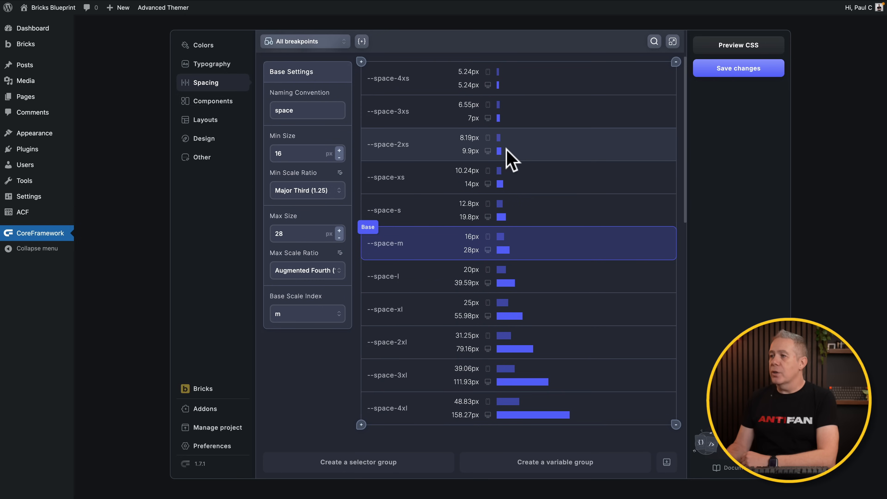
left_click(424, 246)
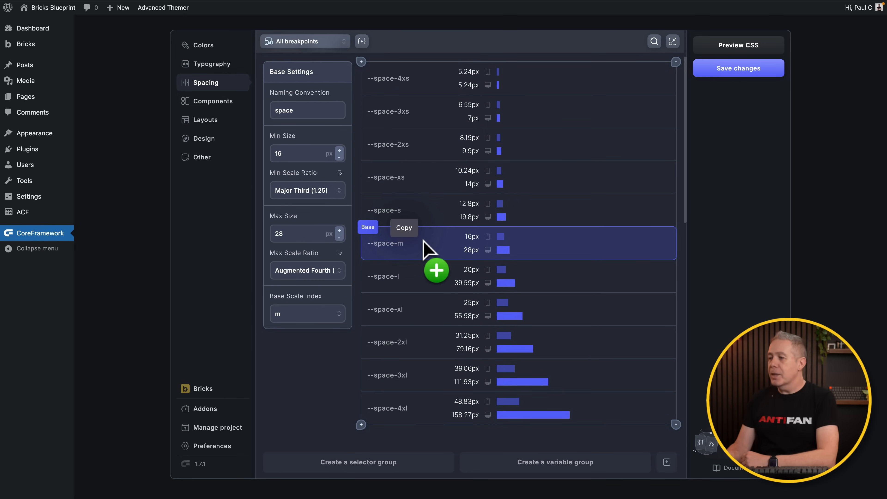
scroll(424, 247, "down", 12)
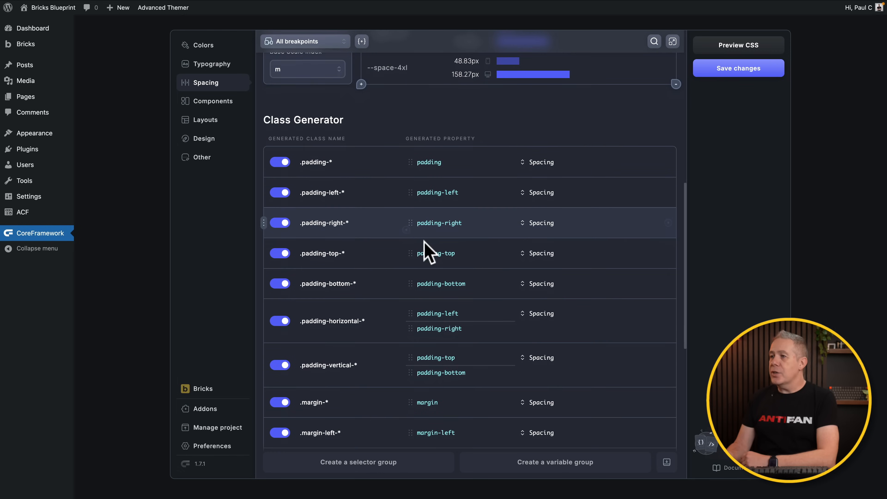
scroll(381, 218, "down", 6)
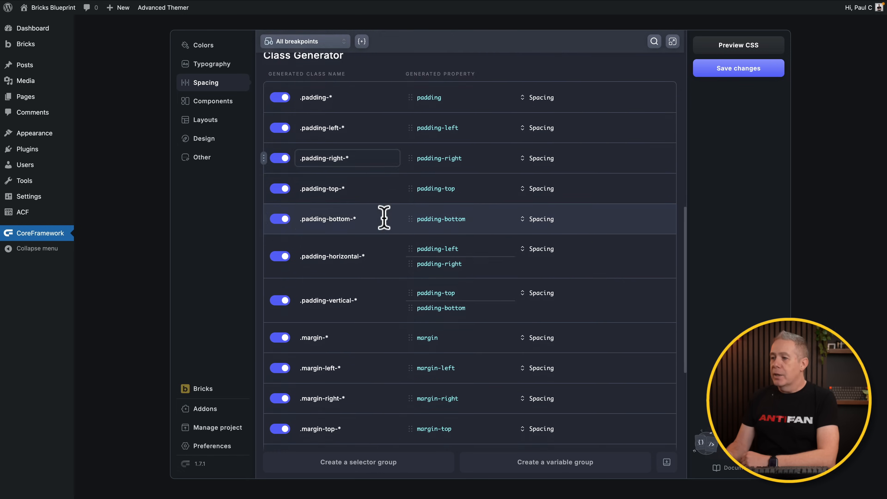
scroll(383, 217, "down", 4)
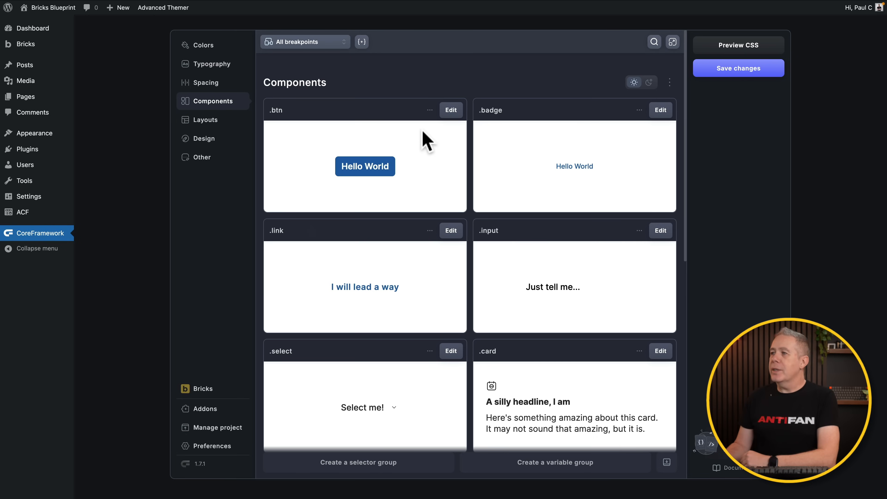
- Inspect the .btn component's default CSS, its hover and focus states, and the no-bg, ghost and slight modifiers, then close its editor
left_click(451, 110)
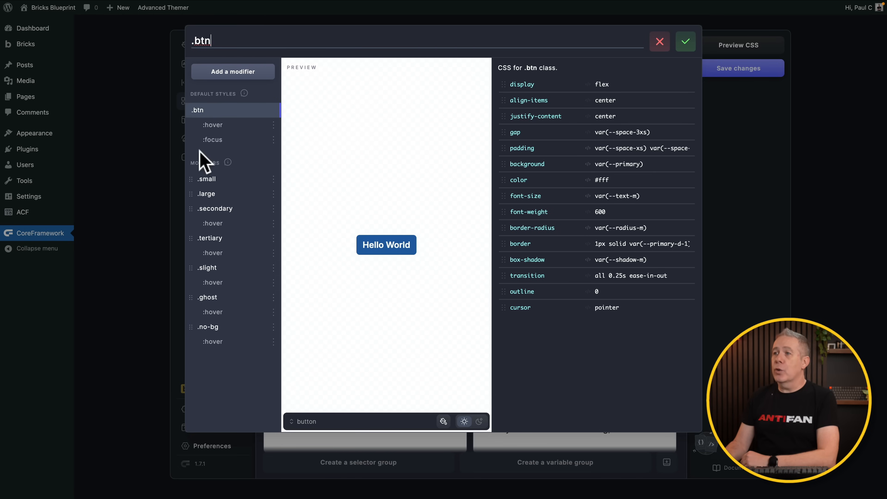
left_click(224, 126)
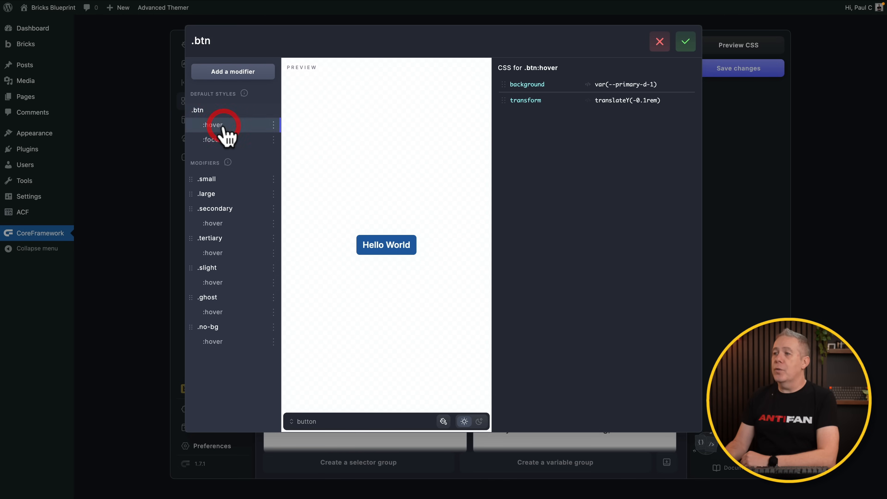
left_click(222, 140)
left_click(219, 125)
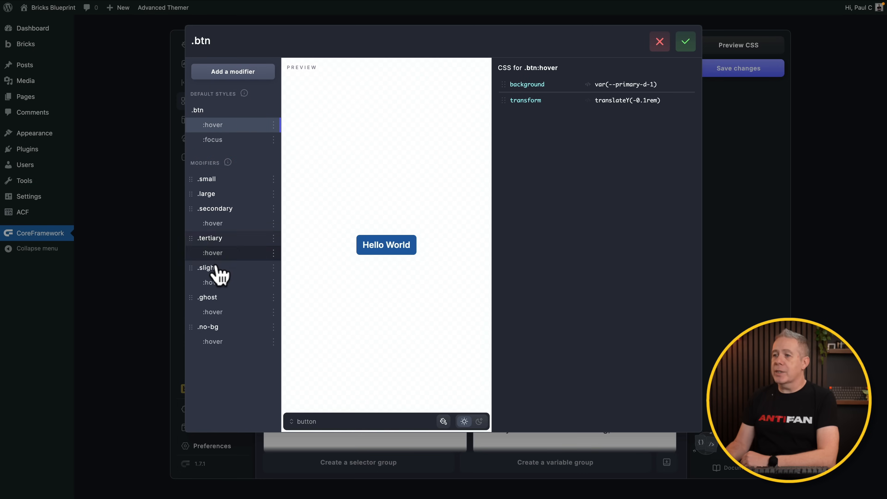
left_click(212, 326)
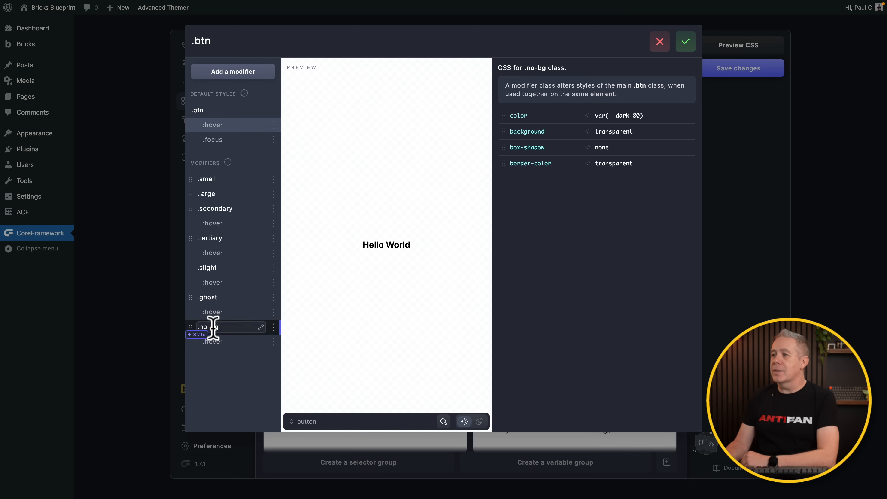
left_click(213, 297)
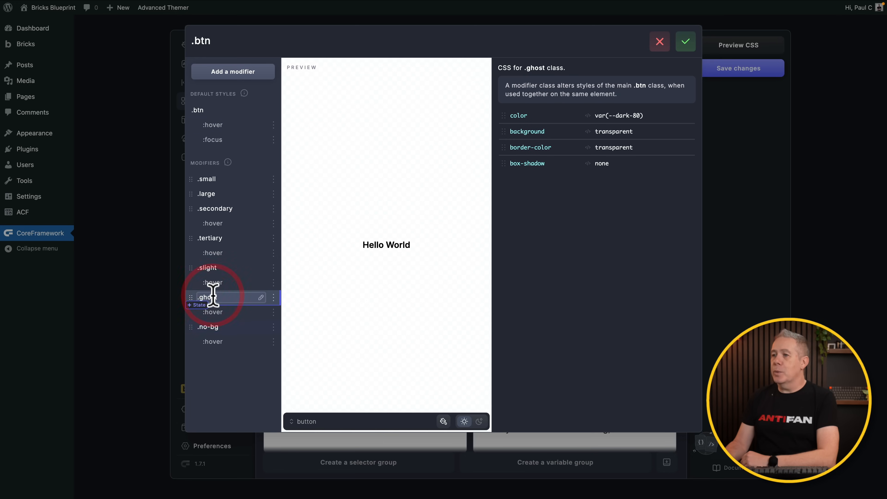
left_click(213, 267)
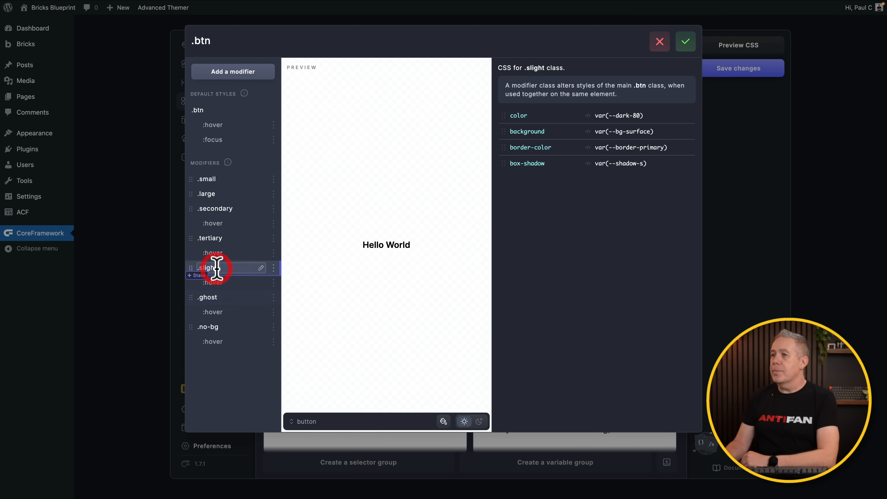
left_click(199, 109)
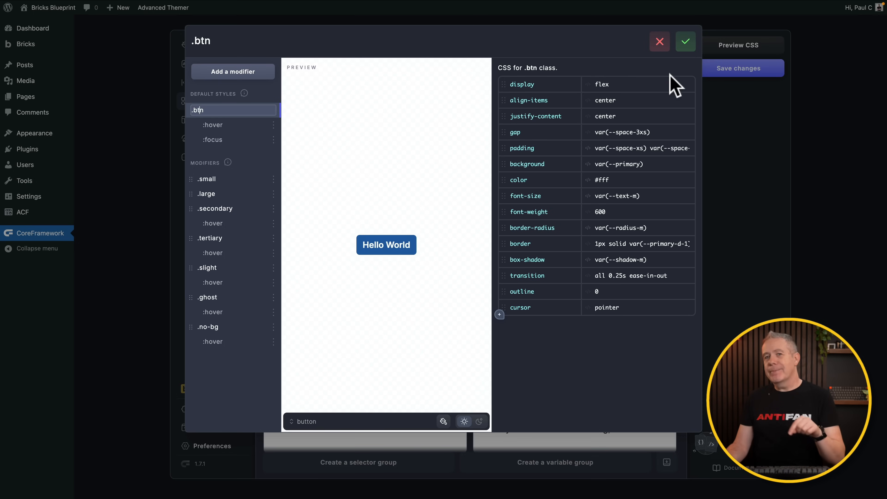
left_click(686, 43)
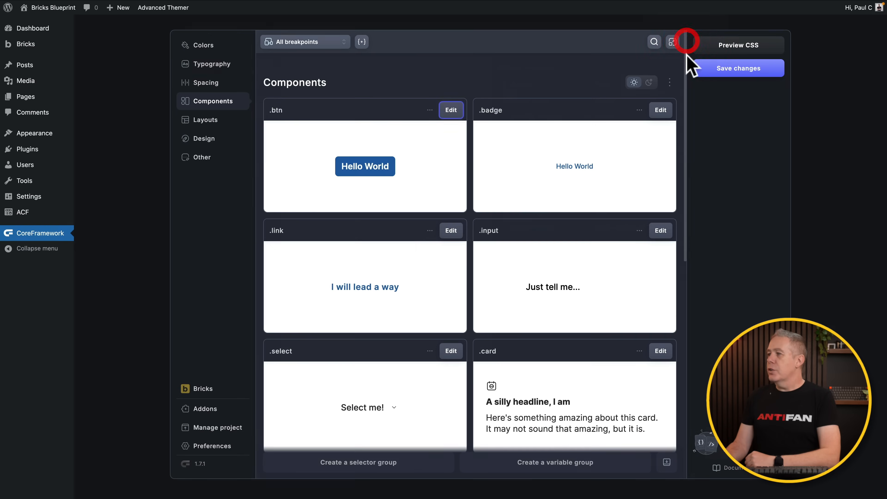
- Examine the layout settings, covering the section-width variable, grid column variables, grid layout classes and automatic columns
left_click(211, 121)
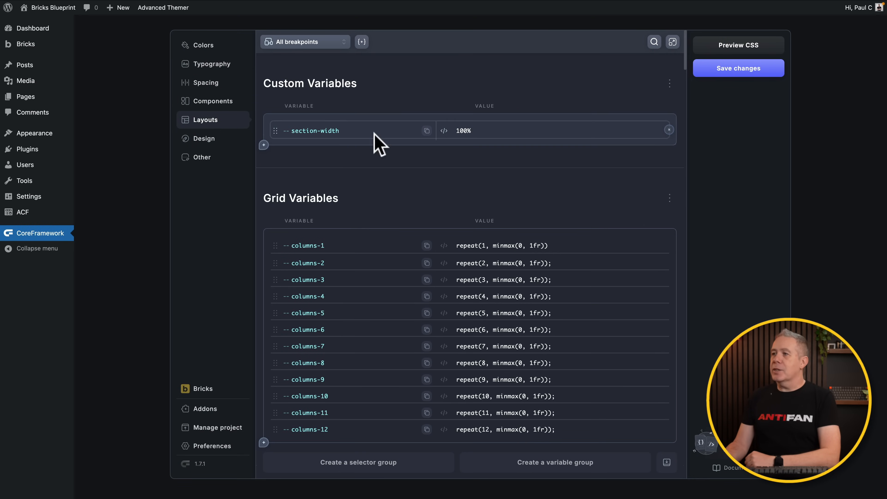
scroll(372, 196, "down", 3)
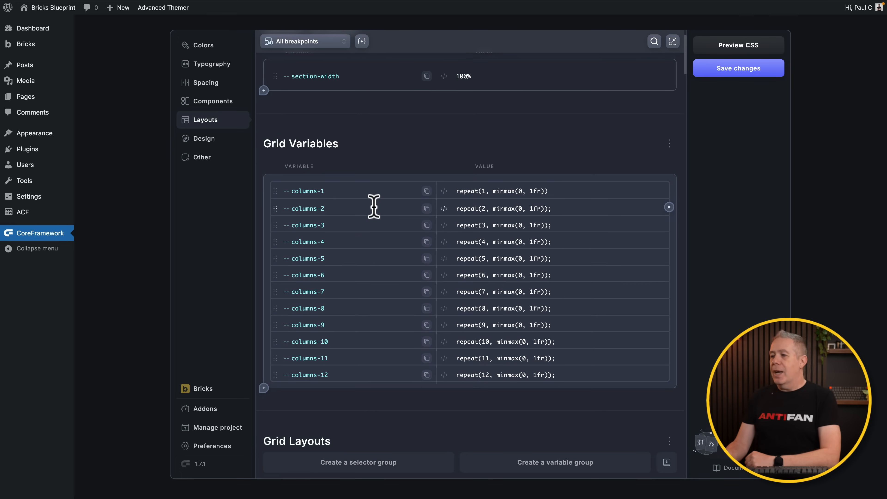
scroll(373, 204, "down", 2)
scroll(374, 206, "down", 10)
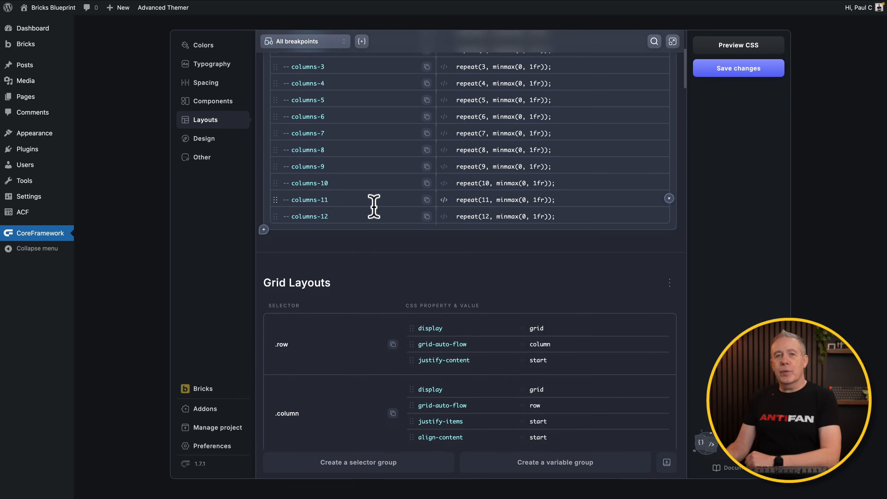
scroll(373, 206, "down", 13)
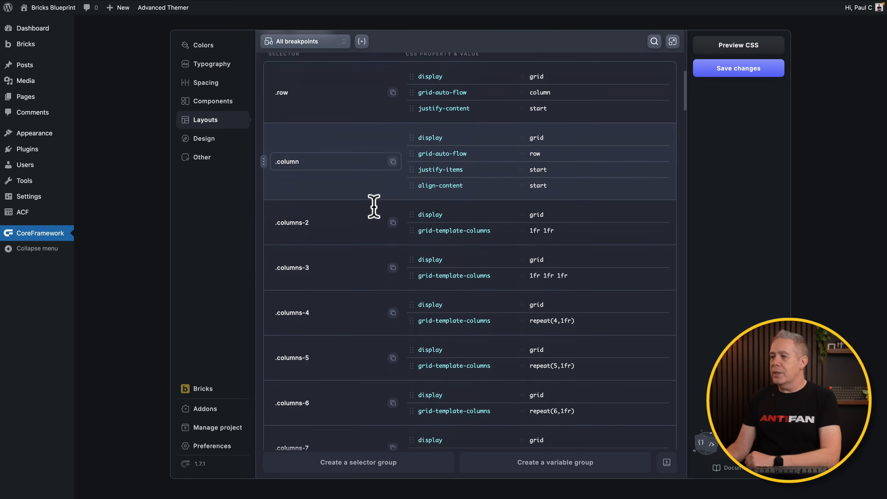
scroll(373, 205, "down", 13)
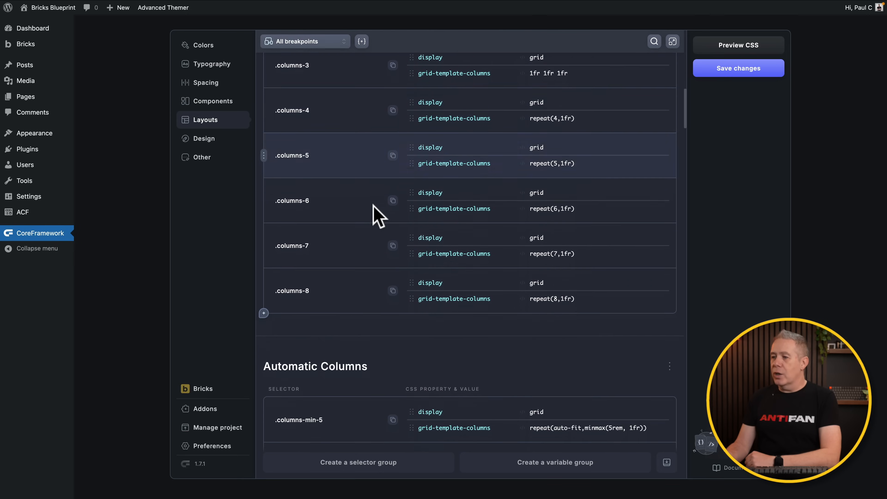
scroll(373, 205, "down", 11)
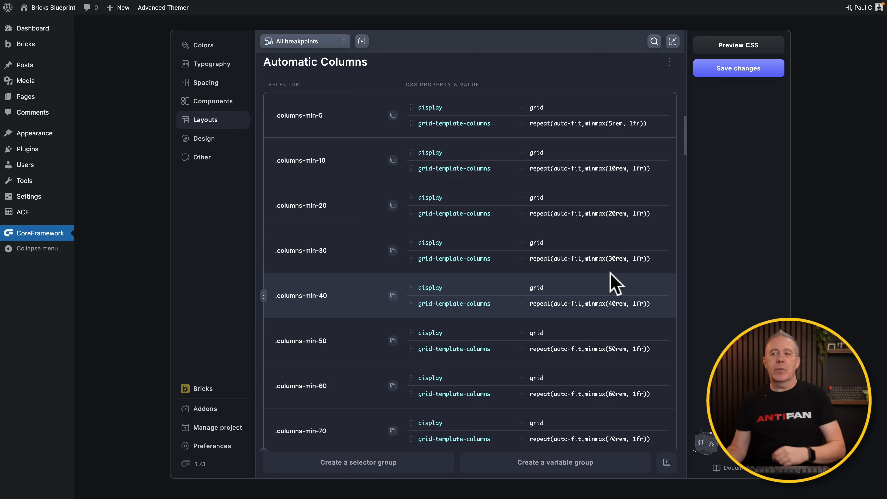
- Review the border radius, border and box shadow variables and classes in the design settings
left_click(216, 140)
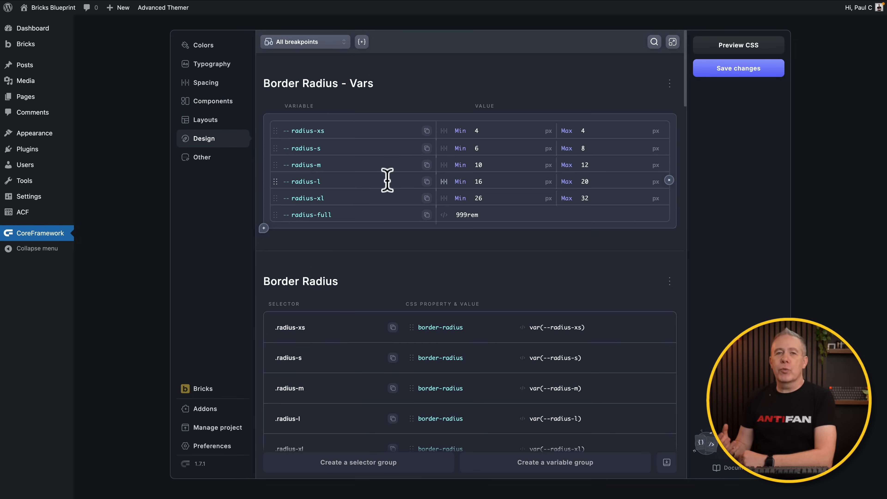
scroll(387, 185, "down", 15)
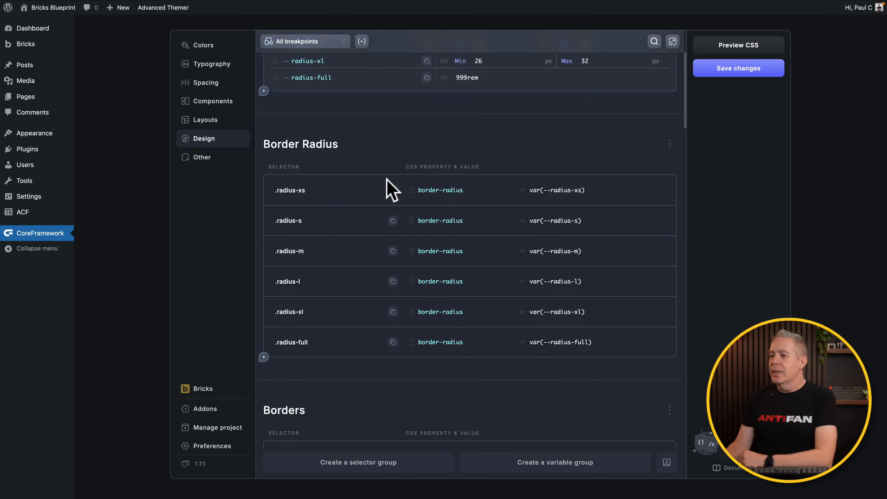
scroll(387, 185, "down", 6)
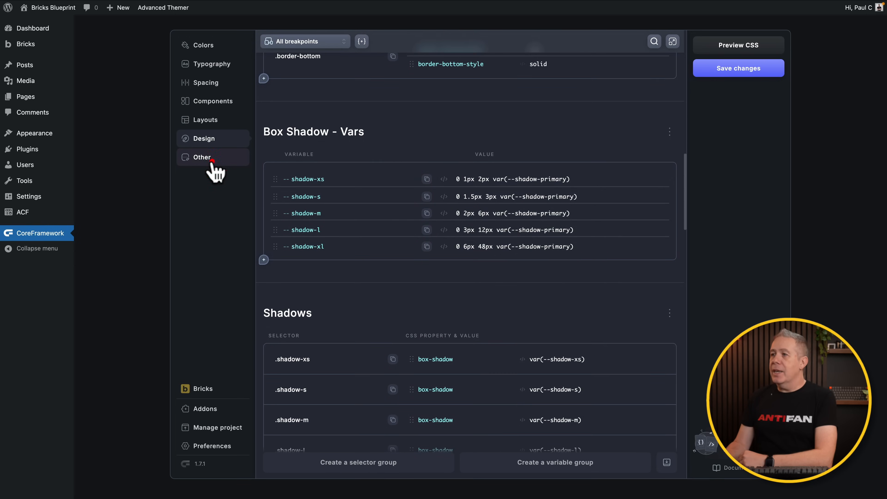
- Look through the framework's other utility classes, including overflow, positioning, cursors and z-index
left_click(205, 159)
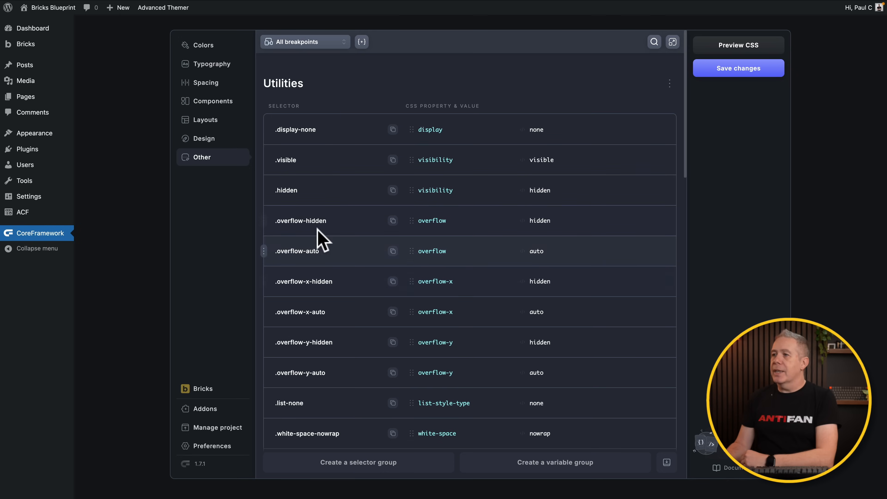
scroll(346, 193, "down", 10)
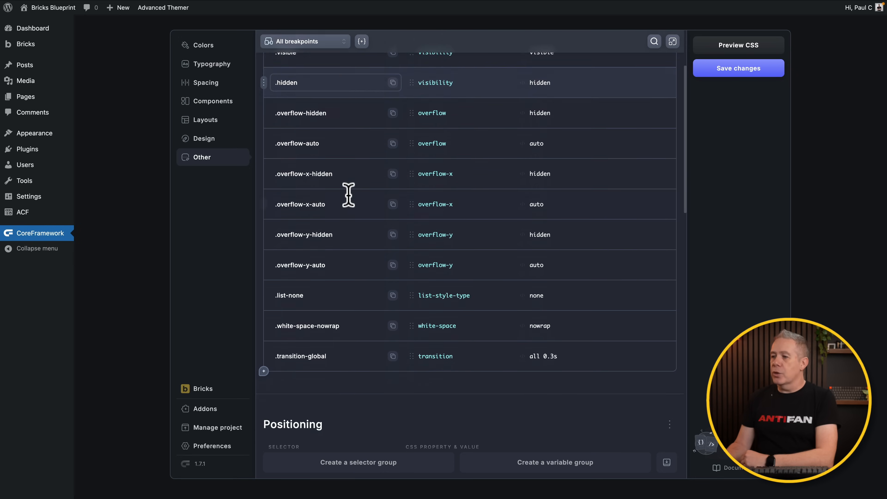
scroll(349, 194, "down", 12)
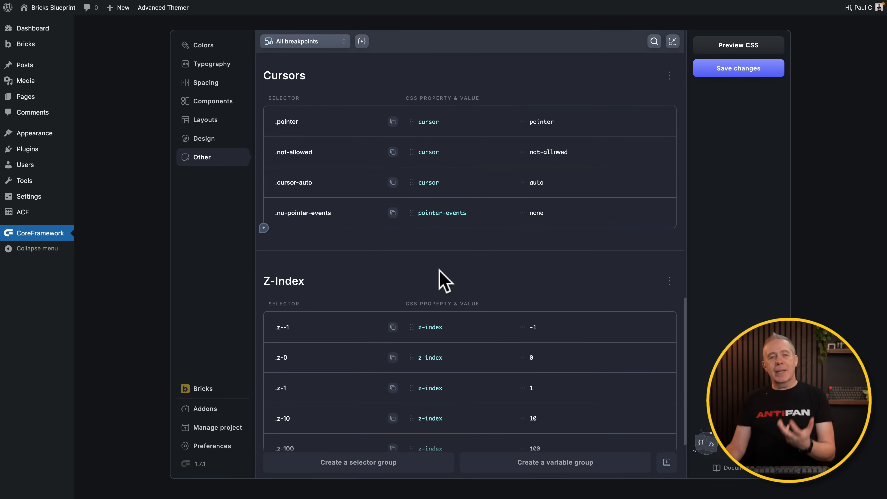
- Save the framework changes and show the color settings of the Brixies Global theme style in the Bricks builder
left_click(757, 74)
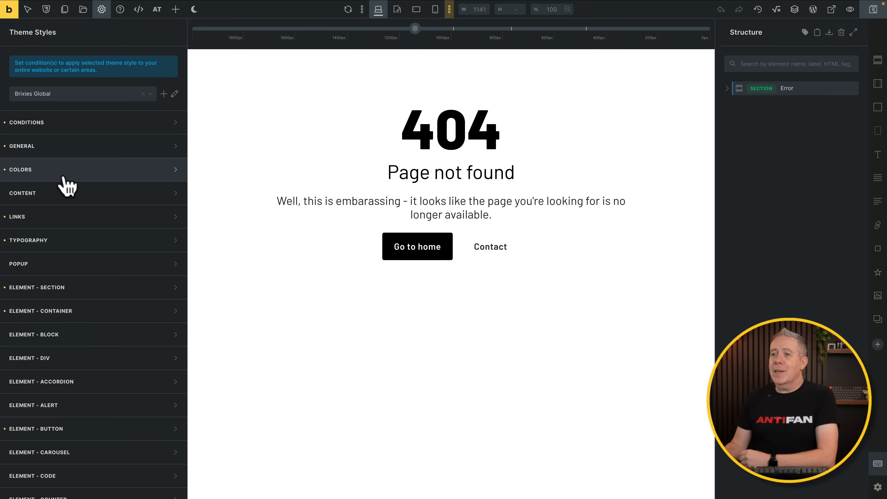
left_click(59, 175)
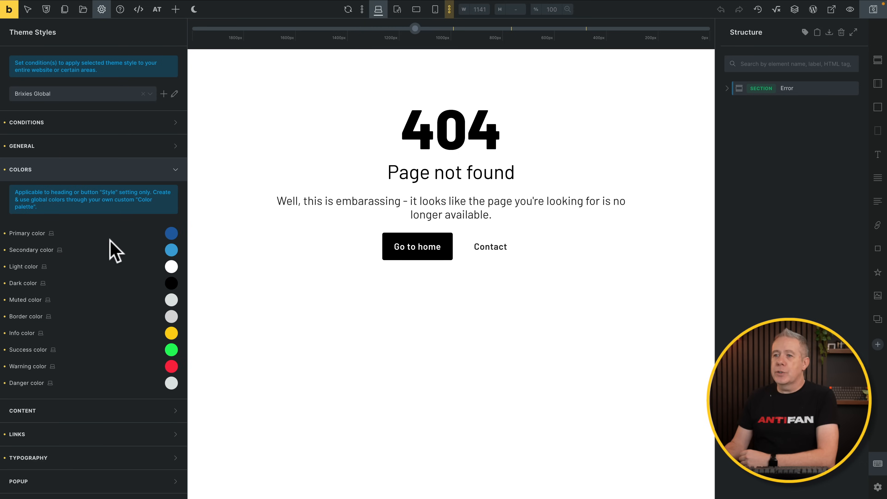
- Check which Core Framework variables are assigned to the theme style's primary and secondary colors
left_click(170, 234)
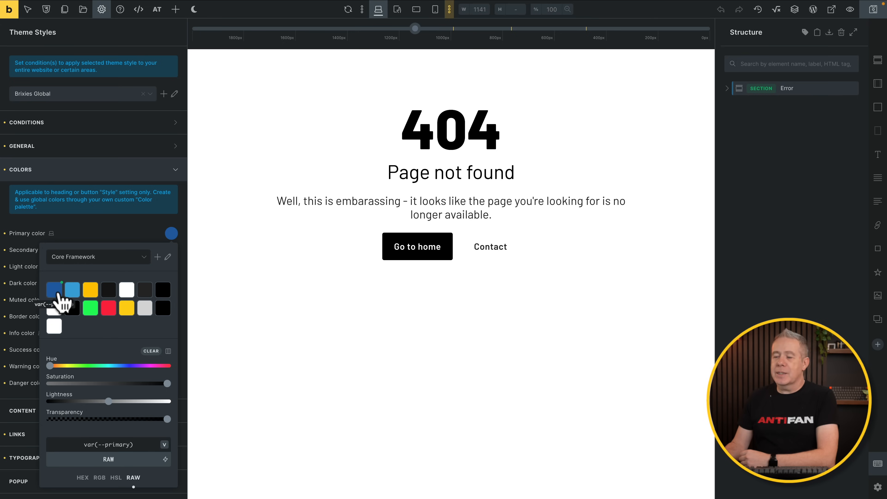
left_click(101, 236)
left_click(171, 250)
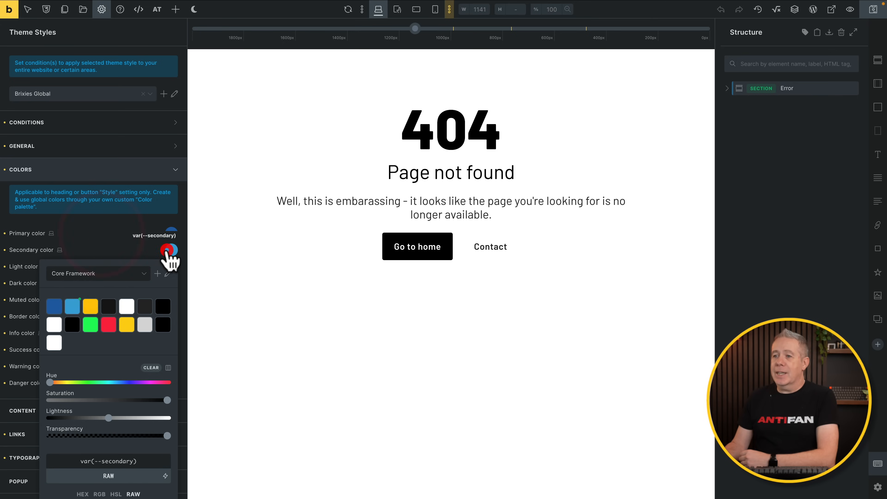
left_click(111, 240)
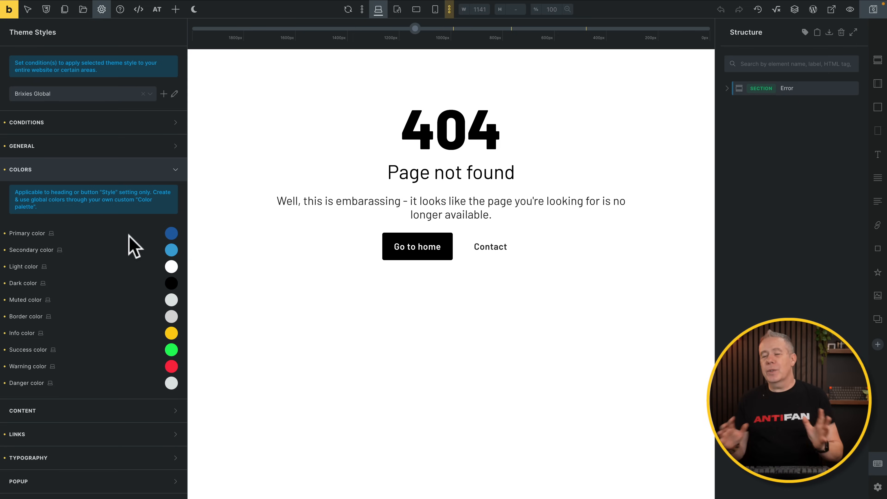
- Check the background color variable assigned to the primary style in the theme's button element settings
left_click(143, 174)
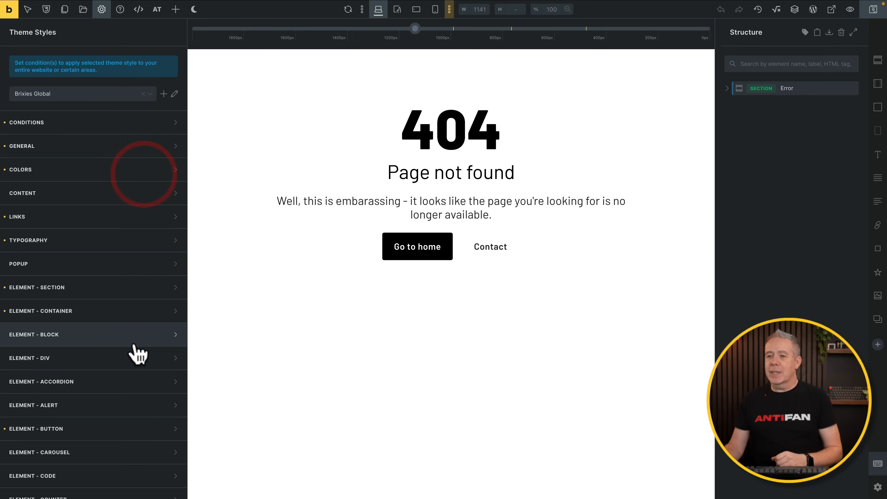
scroll(132, 359, "down", 4)
left_click(117, 312)
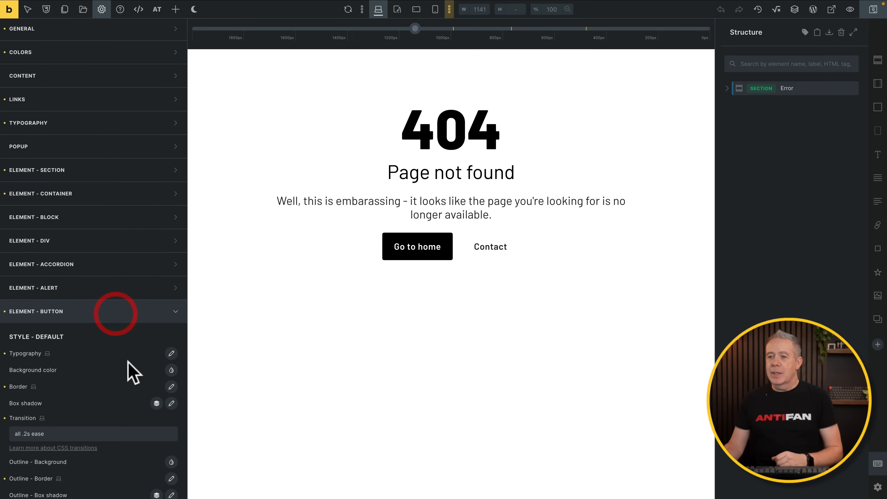
scroll(130, 370, "down", 6)
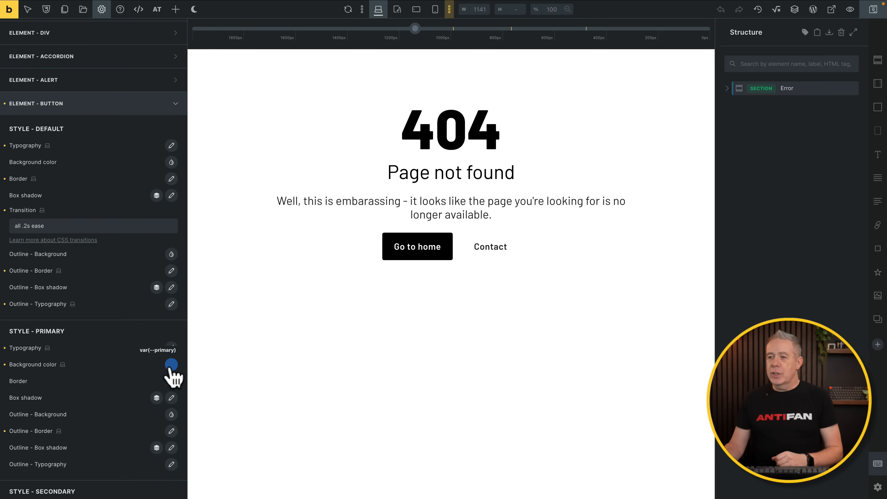
left_click(171, 365)
scroll(172, 376, "down", 1)
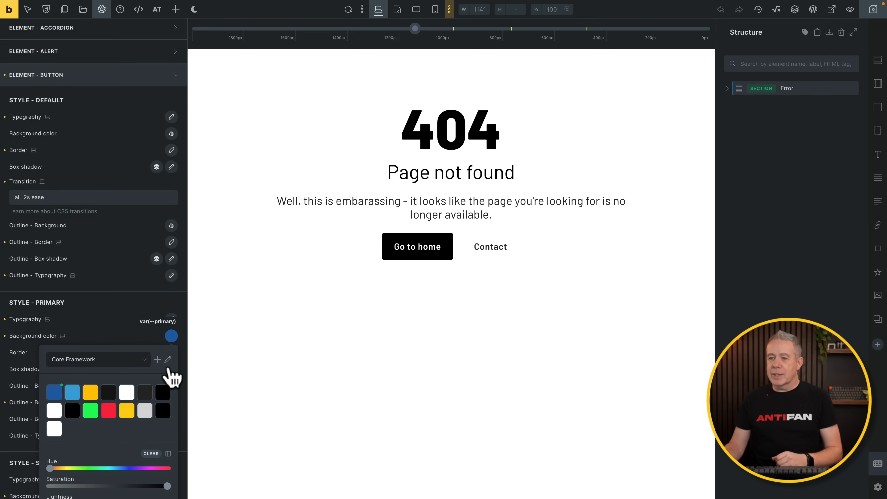
left_click(113, 324)
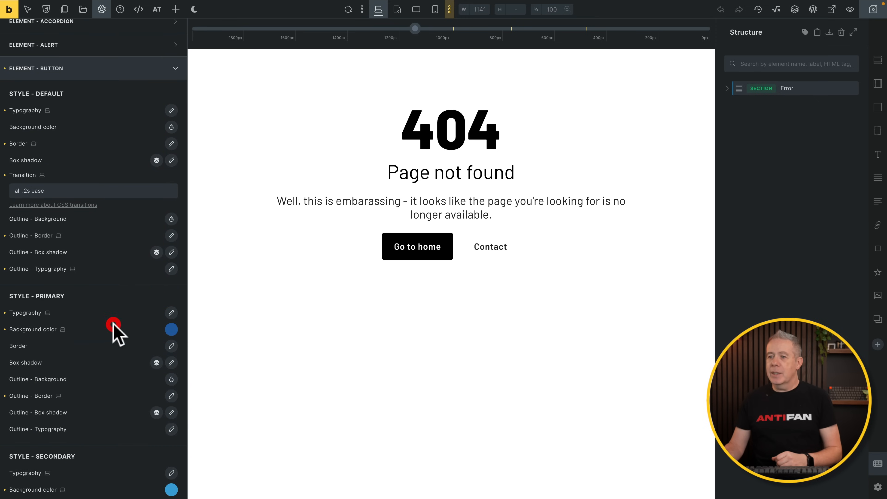
- Try the text-m fluid typography variable as the font size of the primary button style
left_click(171, 312)
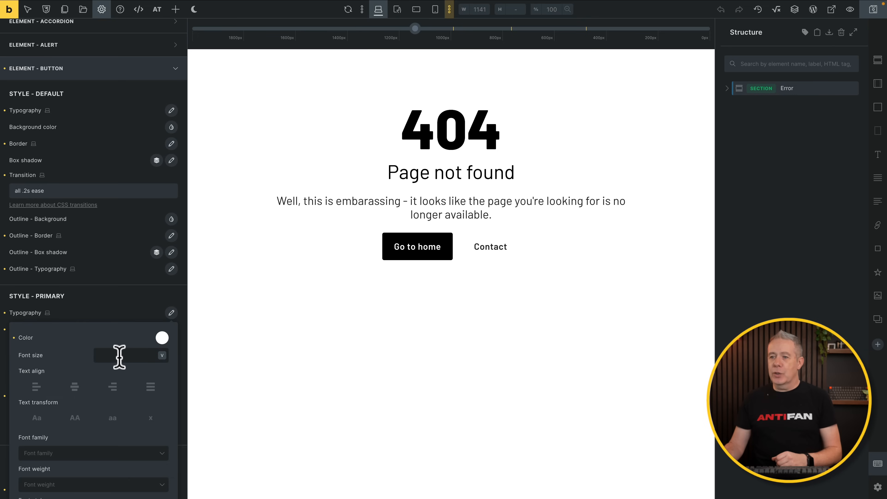
left_click(119, 356)
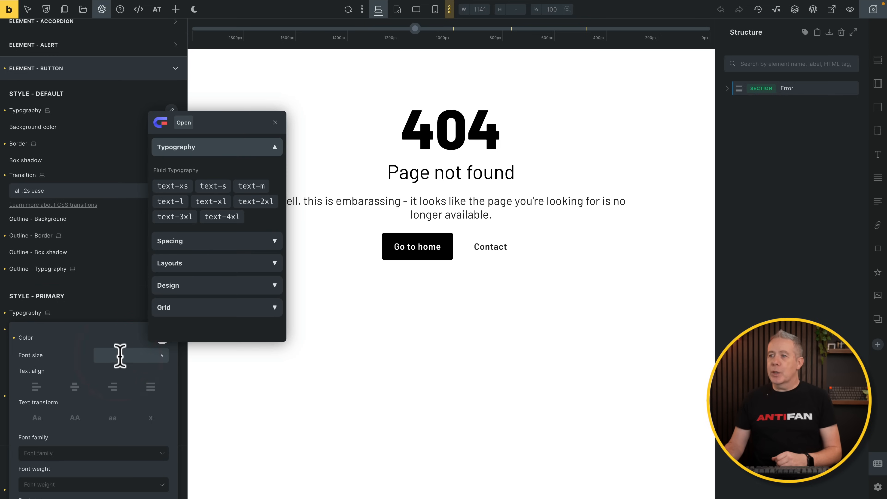
left_click(251, 189)
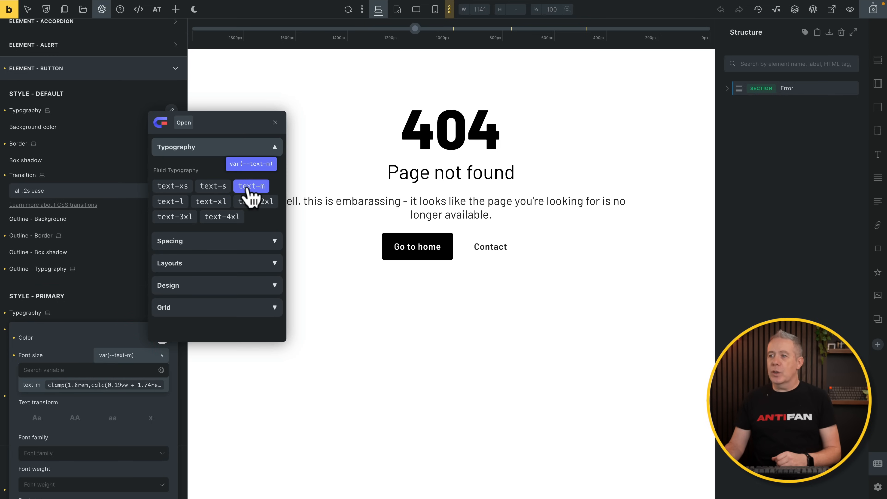
key("Escape")
left_click(213, 238)
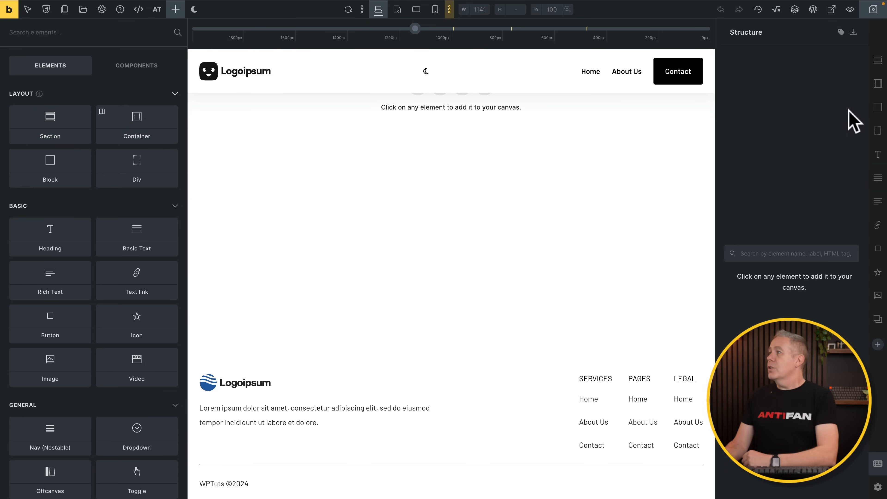
- Add a section with a container to the empty page and select the section
left_click(878, 62)
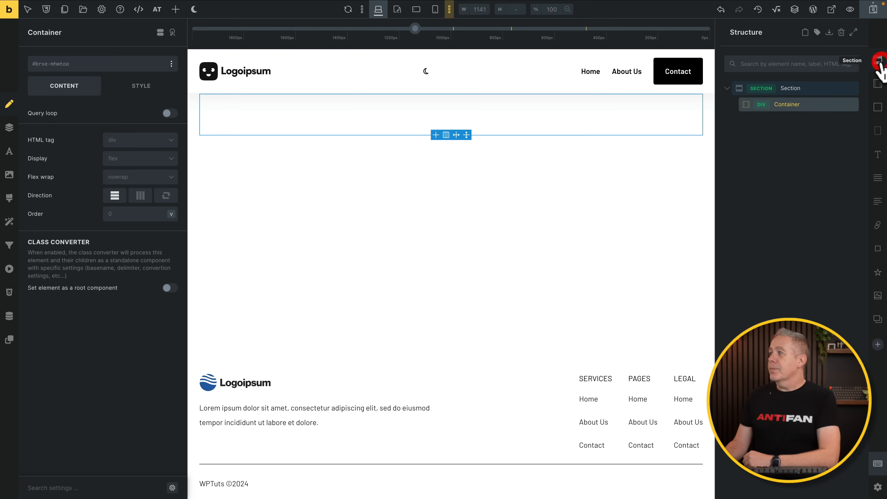
left_click(801, 89)
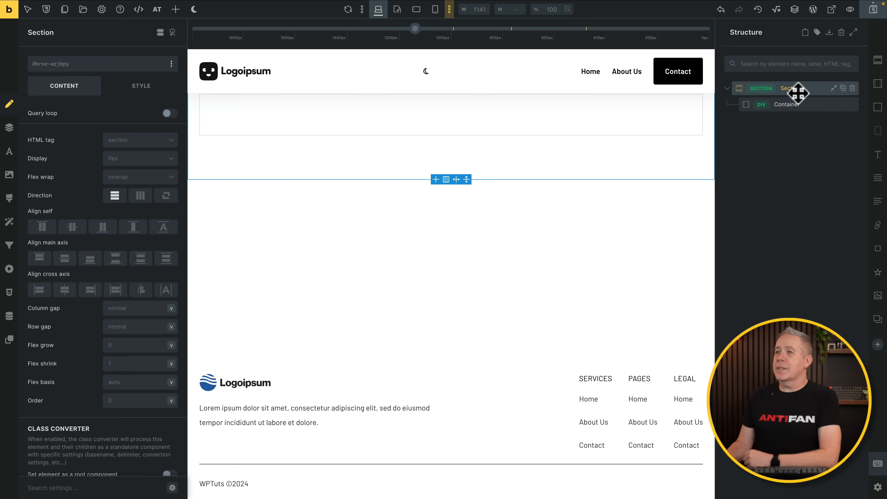
- Try the margin-2xl utility class on the section and remove it again
mouse_move(96, 66)
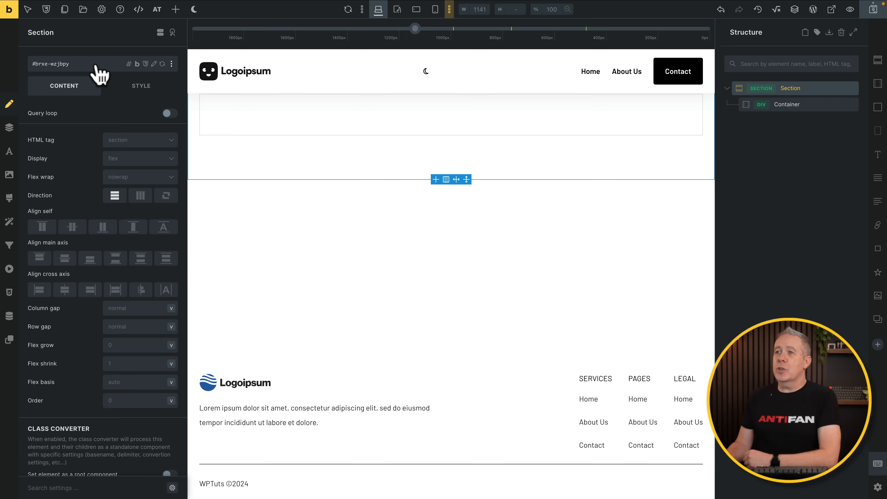
left_click(96, 72)
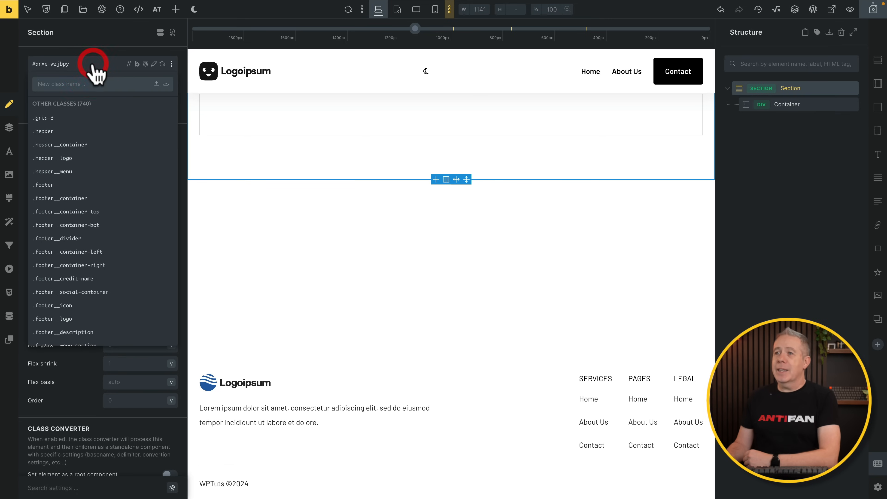
type("margin")
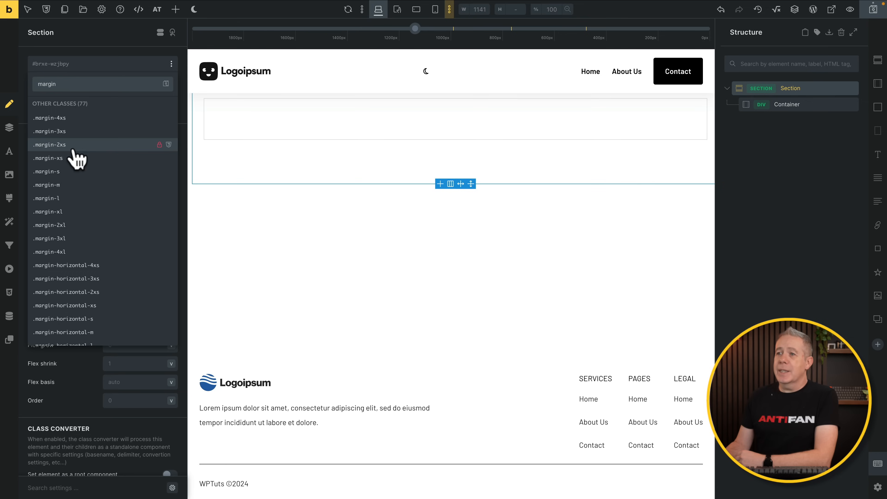
left_click(58, 225)
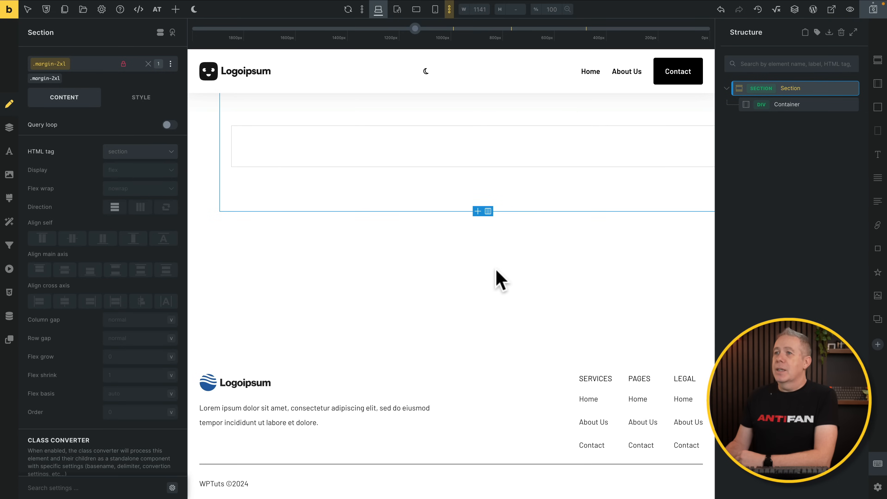
left_click(62, 73)
- Search the section's available classes for padding utilities and clear the search
left_click(79, 63)
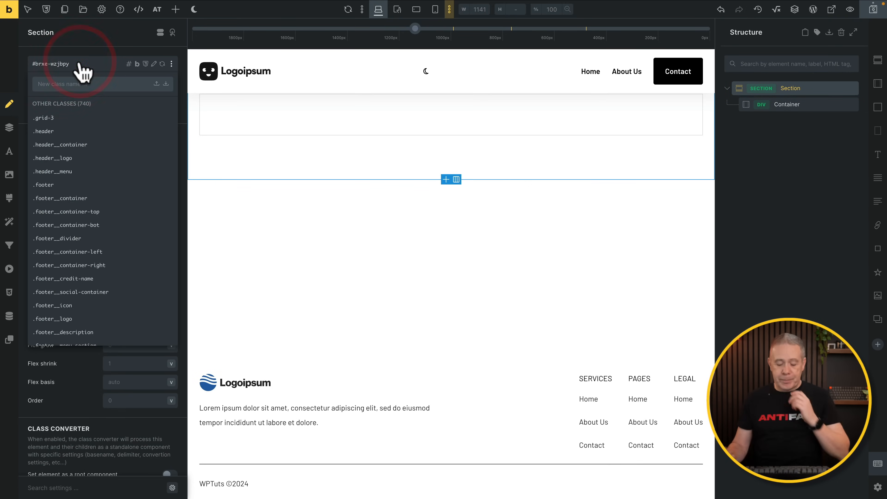
type("padding")
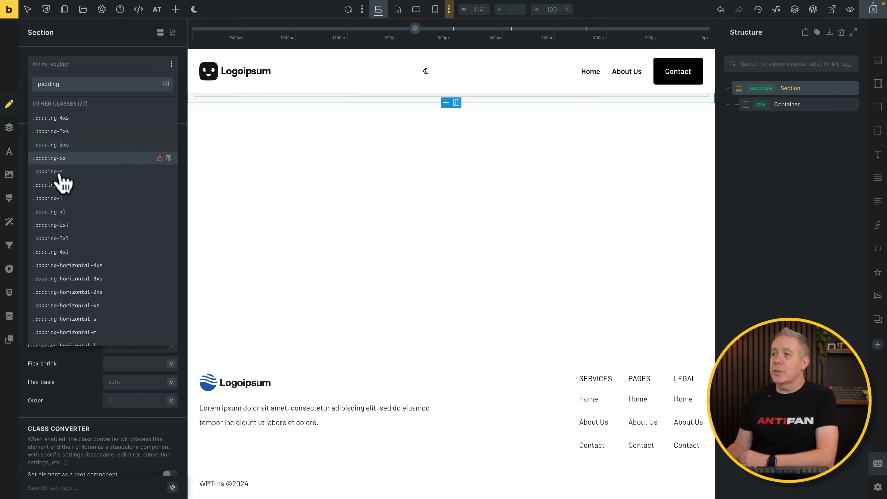
double_click(49, 84)
key("BackSpace")
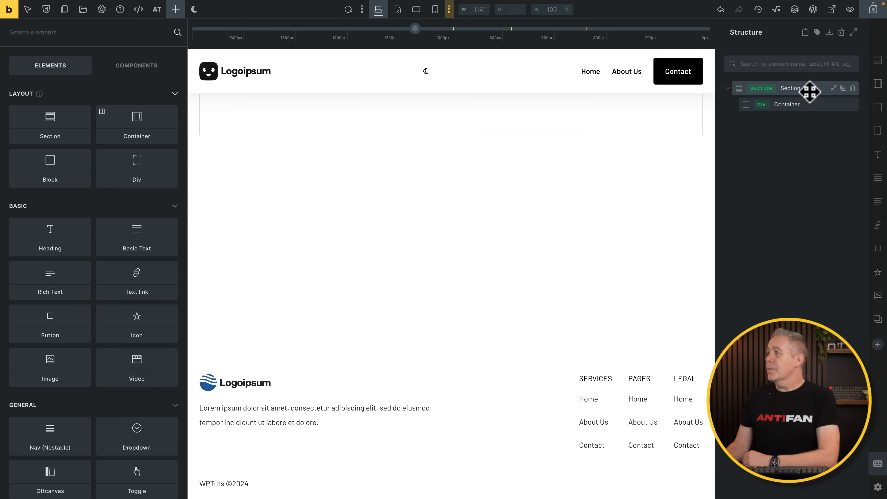
- Create a class named test on the section
left_click(809, 91)
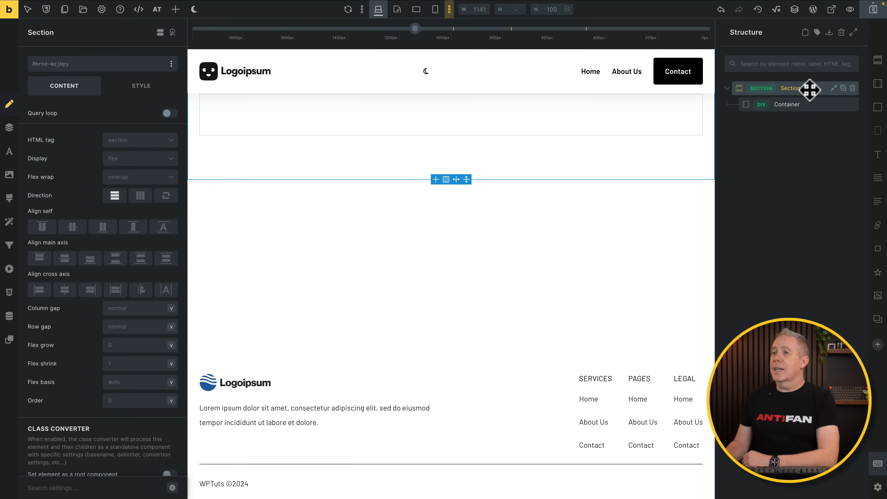
left_click(83, 62)
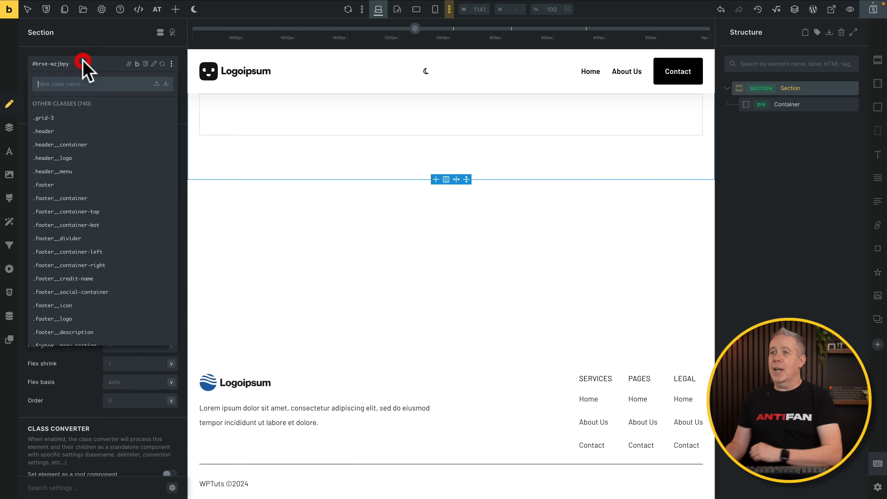
type("test")
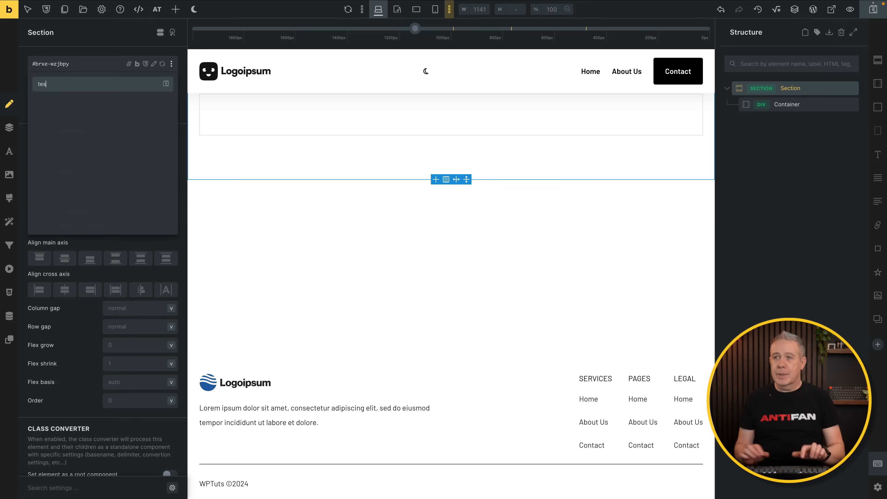
key("Return")
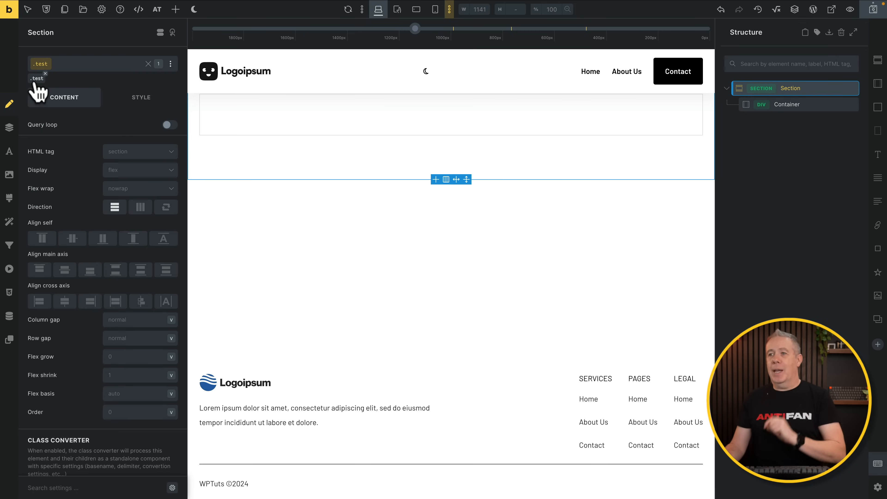
- Set the top margin of the section's test class to the fluid spacing variable var(--space-2xl)
left_click(139, 100)
left_click(100, 128)
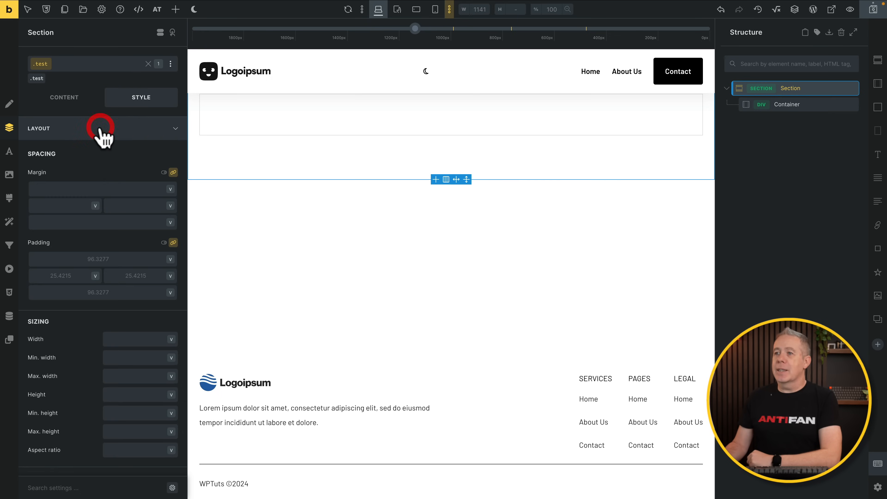
left_click(104, 189)
right_click(105, 190)
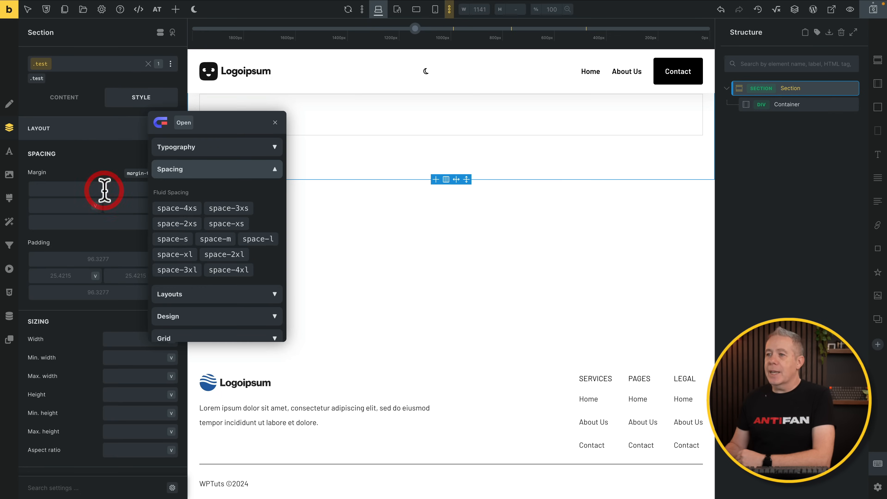
left_click(223, 254)
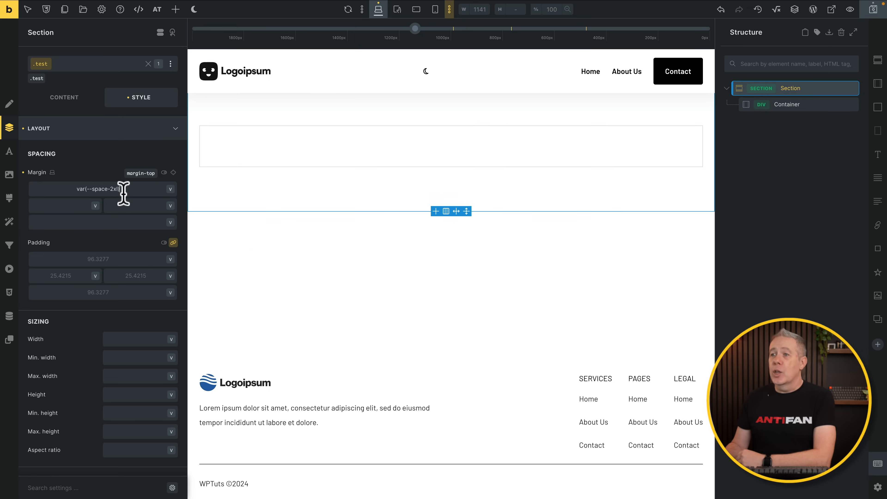
left_click_drag(128, 190, 75, 189)
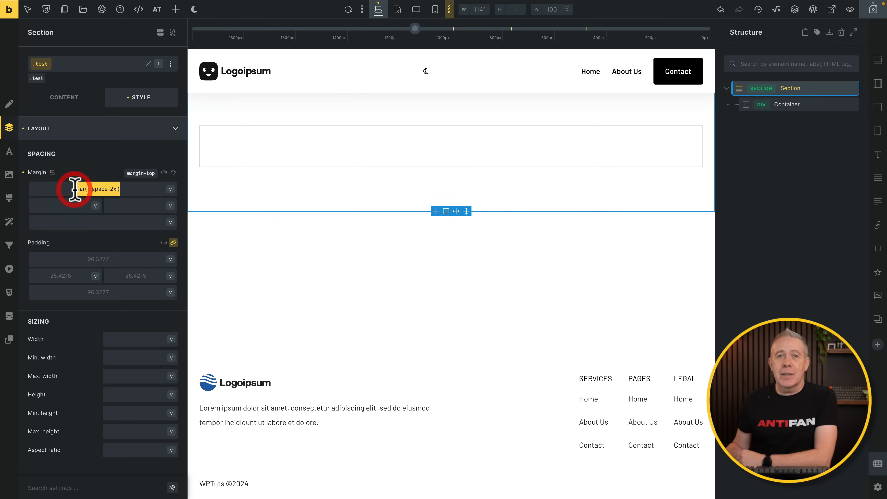
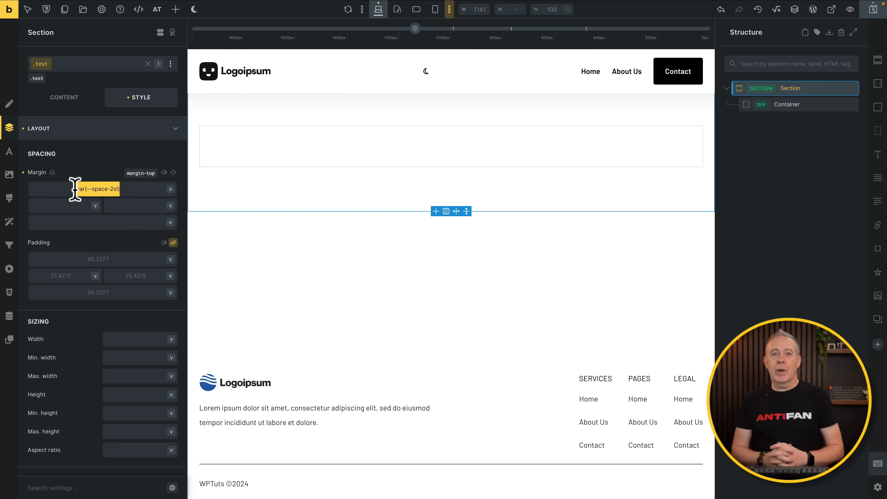
left_click(140, 191)
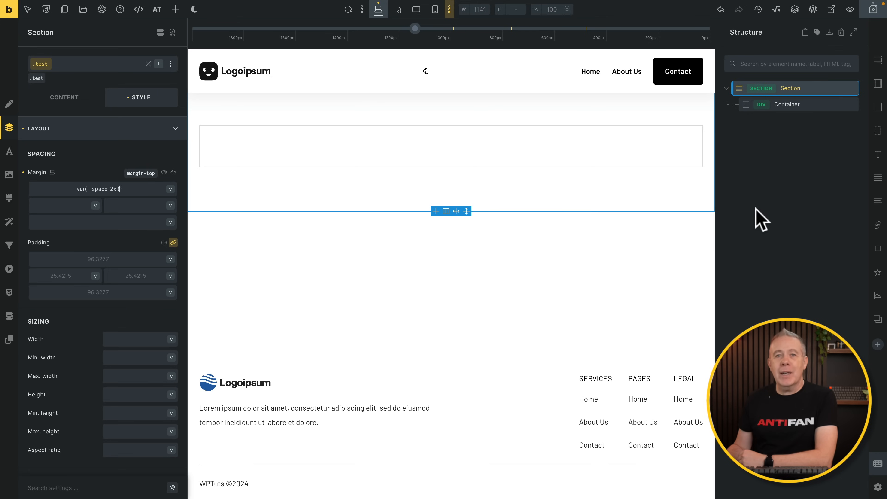
- Create a class named test__container on the container inside the section
left_click(811, 106)
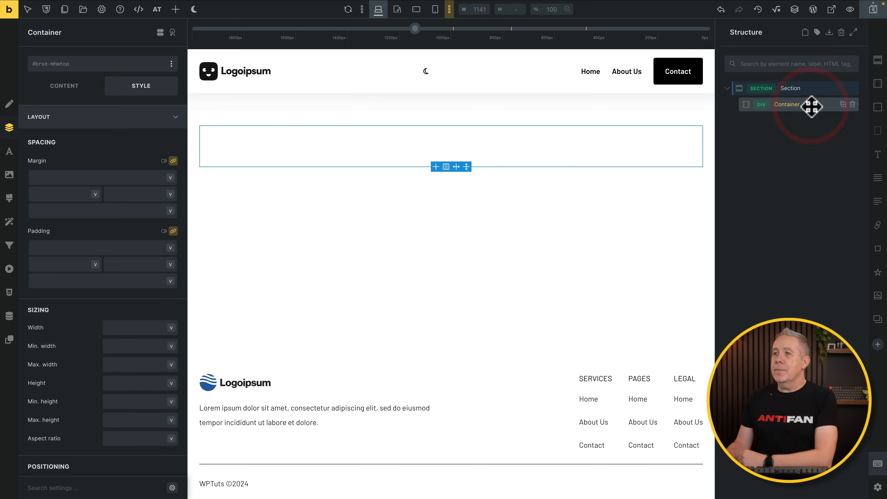
left_click(84, 66)
type("test__container")
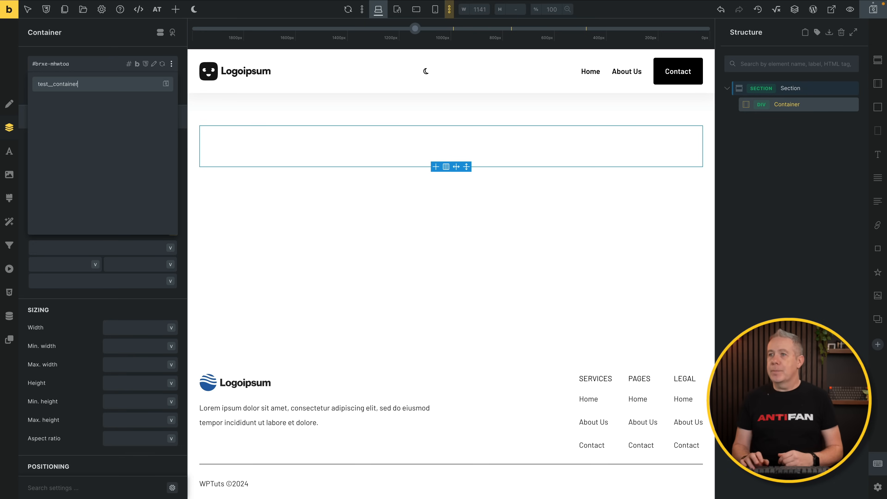
key("Return")
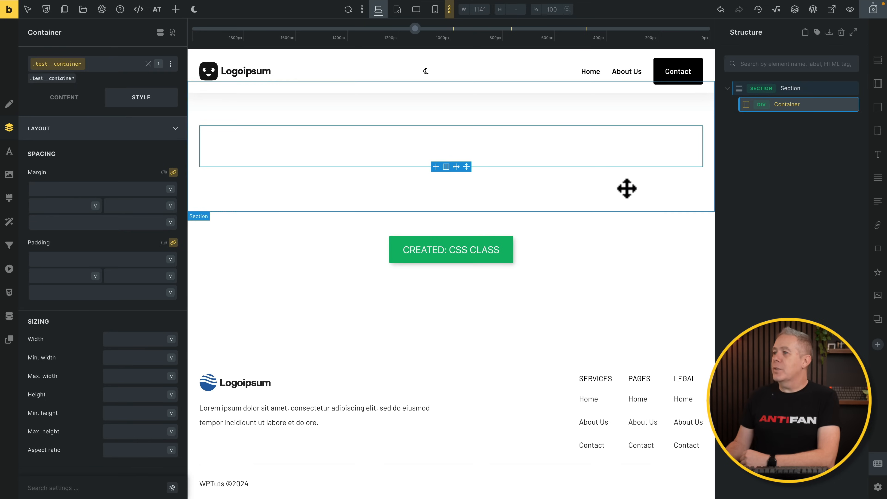
- Set the background color of the container's test__container class to the tertiary color variable
left_click(126, 129)
left_click(123, 175)
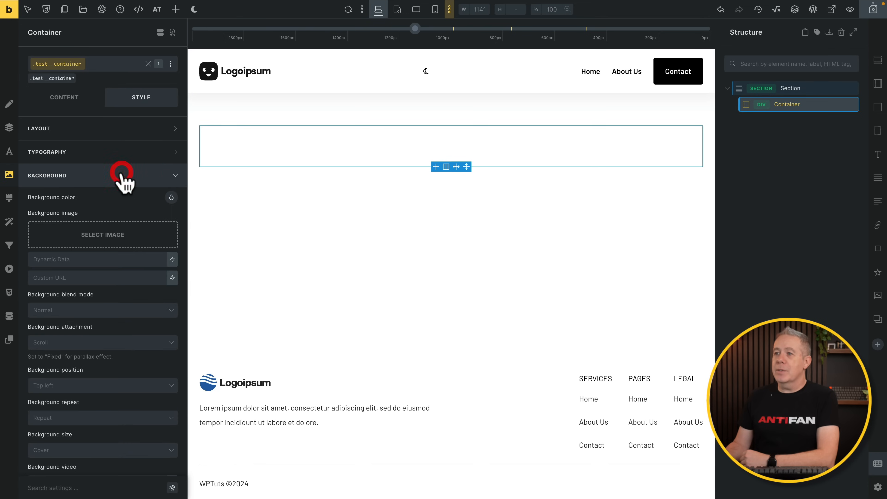
left_click(171, 197)
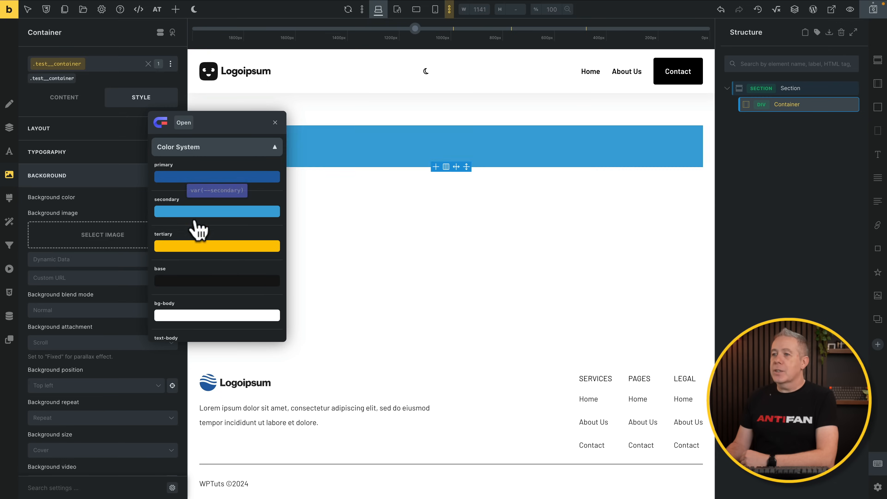
left_click(200, 248)
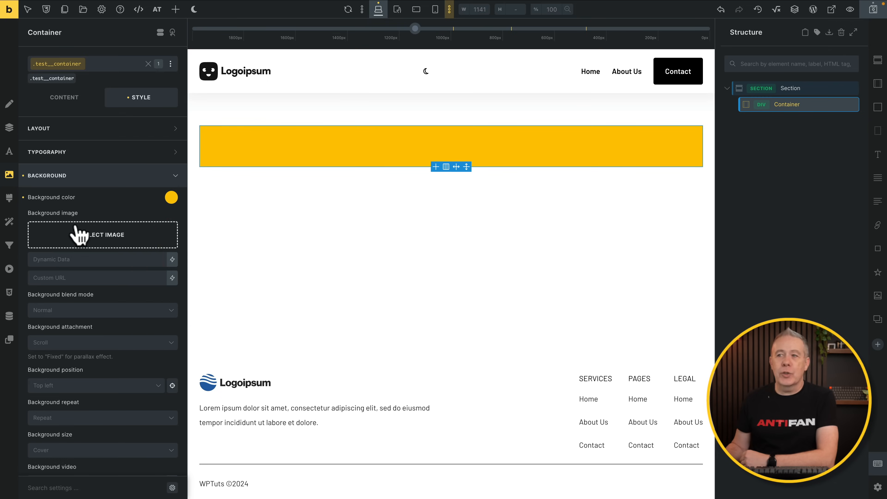
left_click(82, 177)
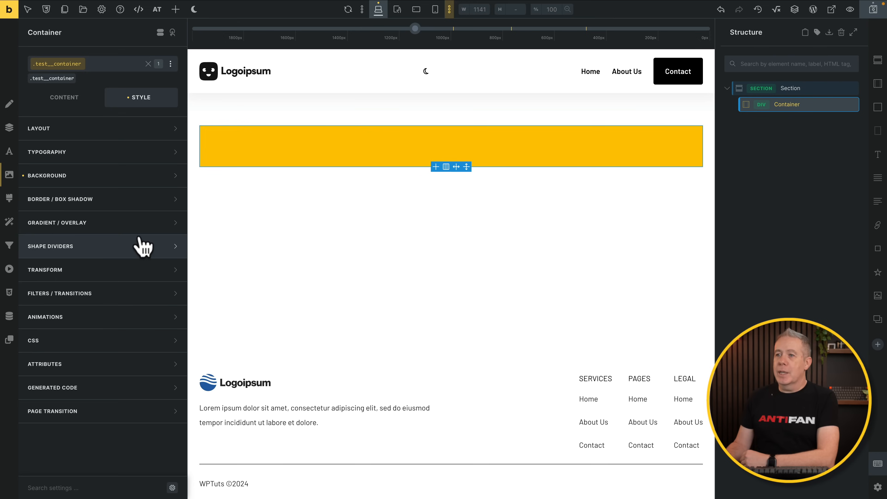
- Try radius-l as the border radius of the test__container class, then settle on the radius-m variable for all corners
left_click(135, 199)
left_click(170, 220)
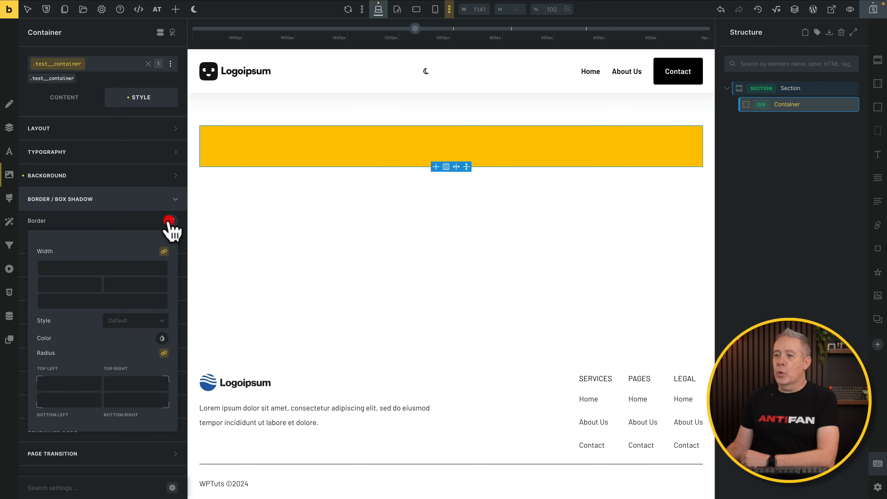
left_click(66, 384)
left_click(65, 384)
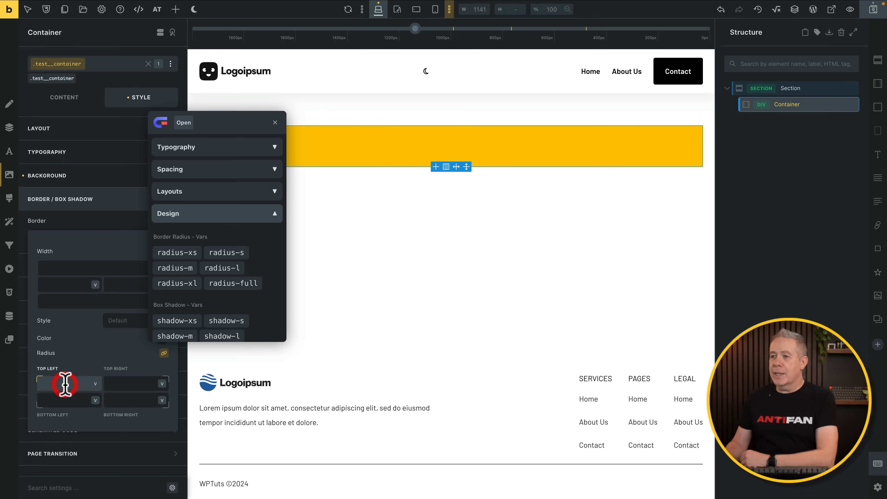
left_click(222, 268)
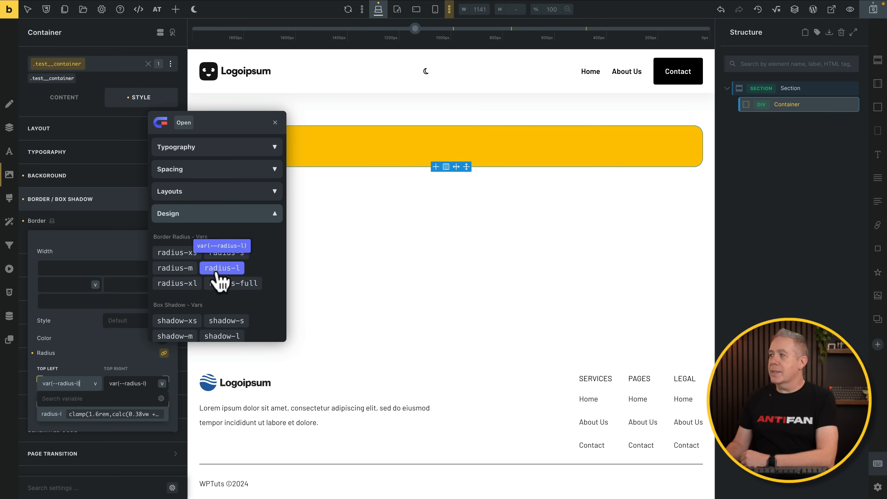
left_click(192, 268)
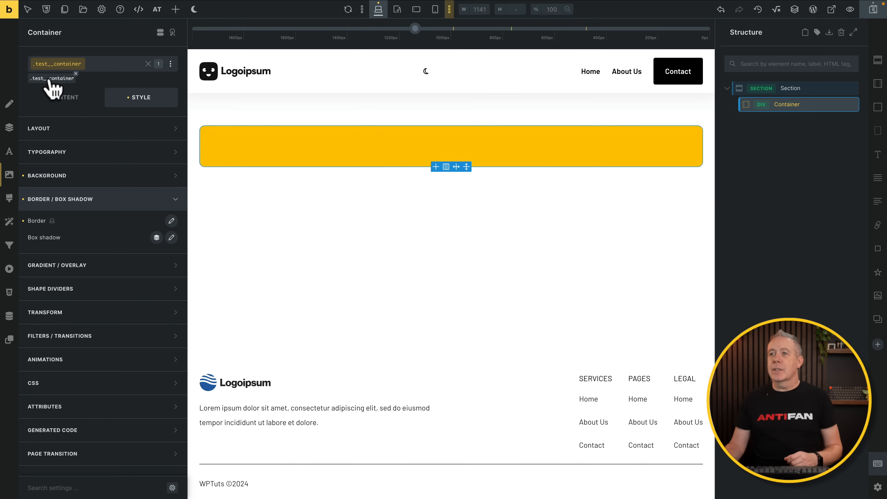
- Add a second section below the first and assign the existing test class to it
left_click(726, 88)
left_click(777, 128)
left_click(877, 62)
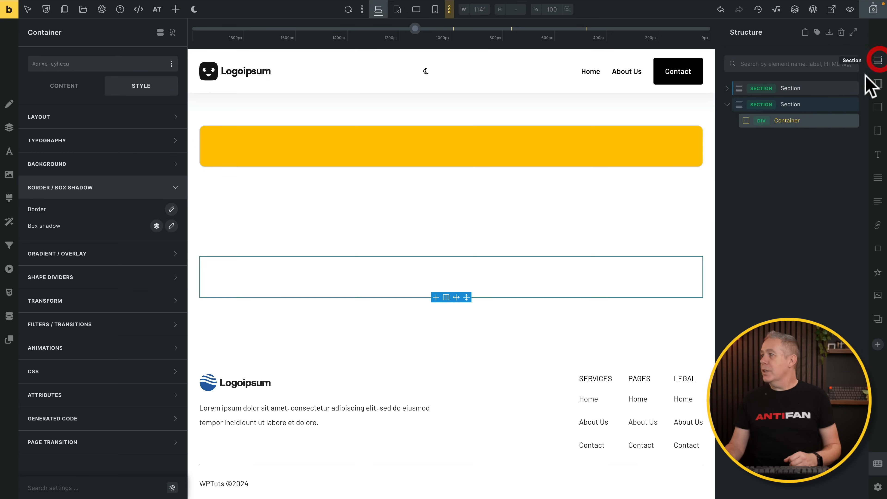
left_click(807, 106)
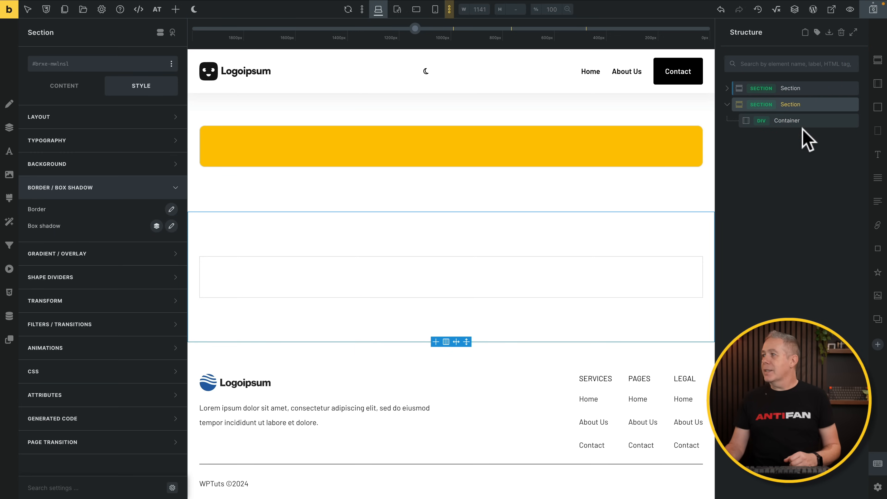
left_click(81, 65)
type("test")
key("Return")
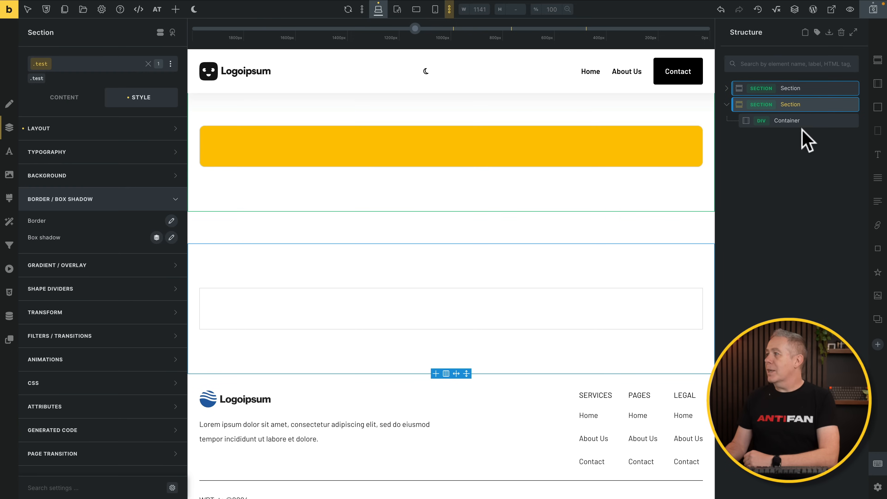
- Assign the test__container class to the second section's container and save the page
left_click(800, 121)
left_click(74, 65)
type("test")
left_click(57, 131)
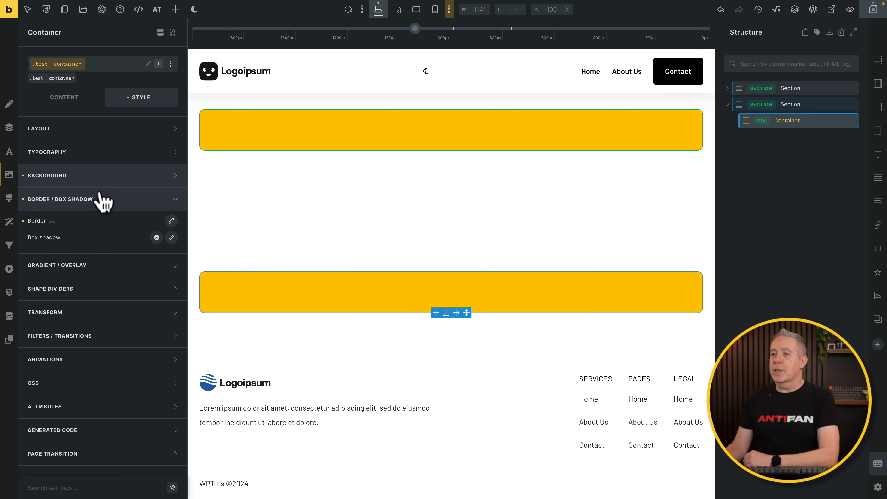
left_click(873, 11)
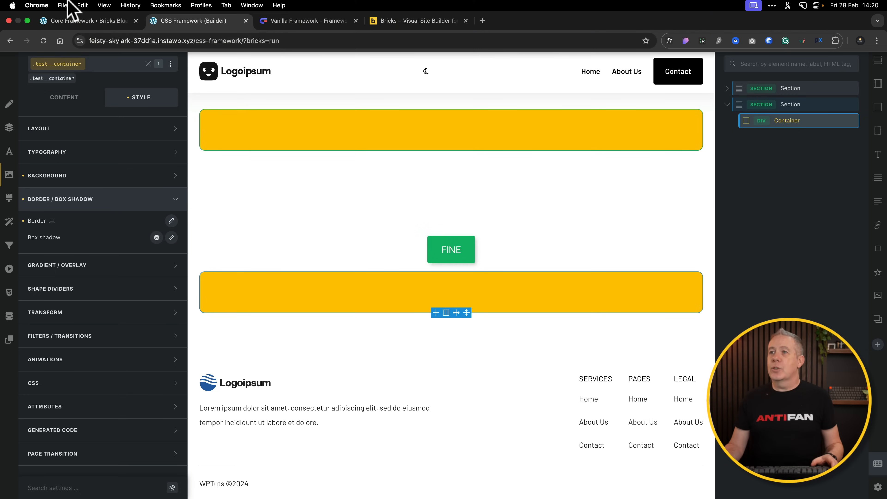
- In the Core Framework settings, change the tertiary brand color to red and save the changes
left_click(70, 24)
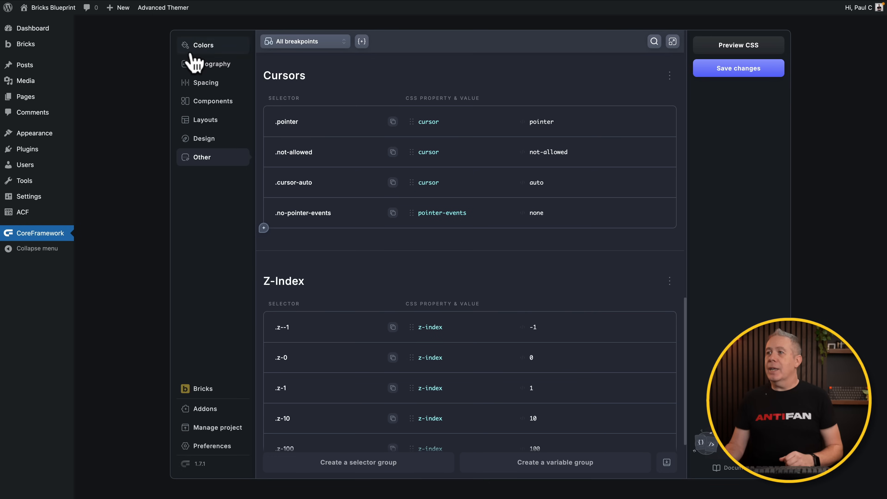
left_click(198, 45)
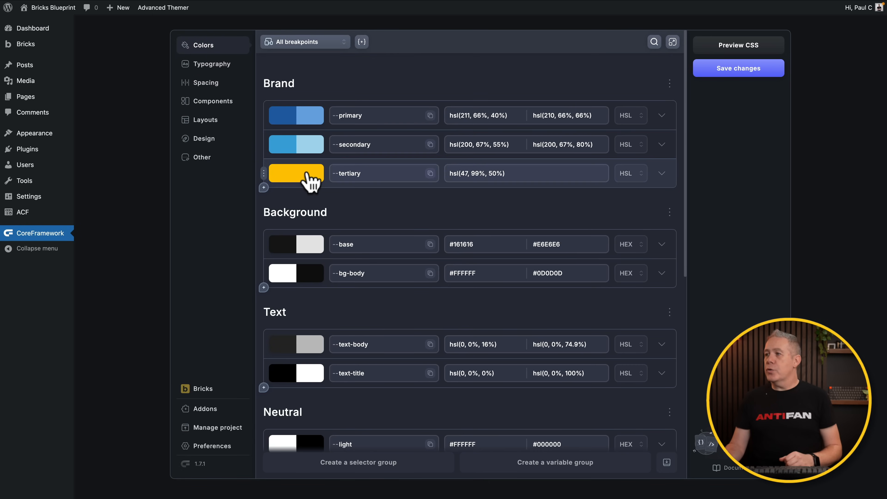
left_click(296, 173)
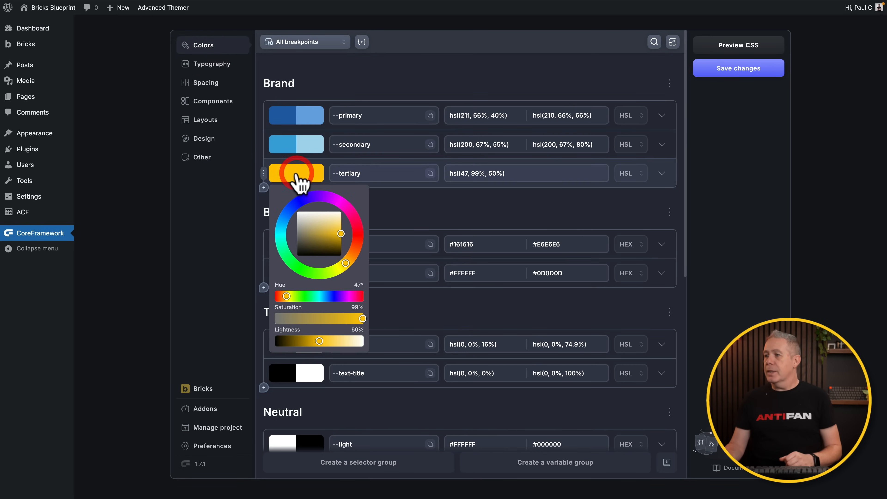
left_click(358, 233)
left_click(716, 72)
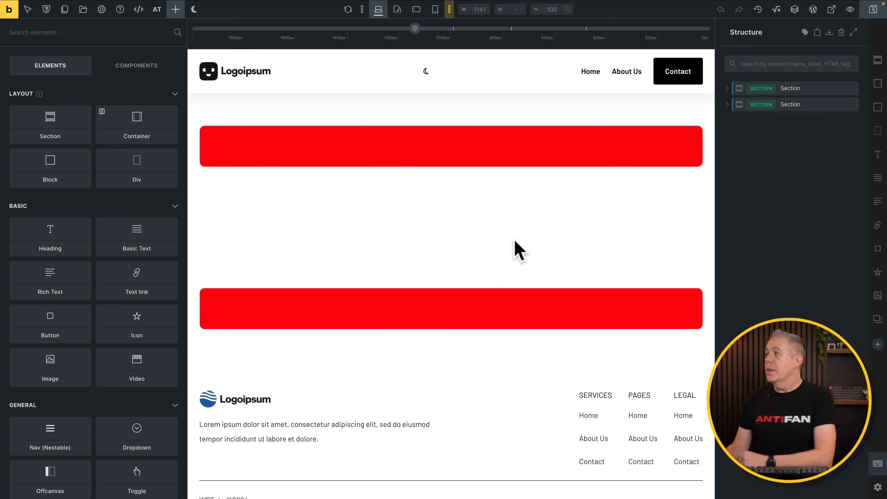
- In the Bricks builder, delete both sections and add a new section with a container
left_click(852, 104)
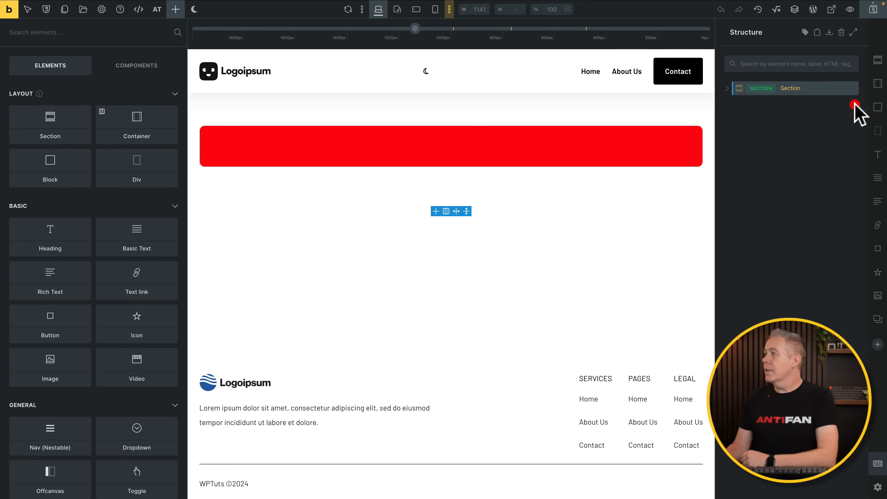
left_click(852, 88)
left_click(878, 81)
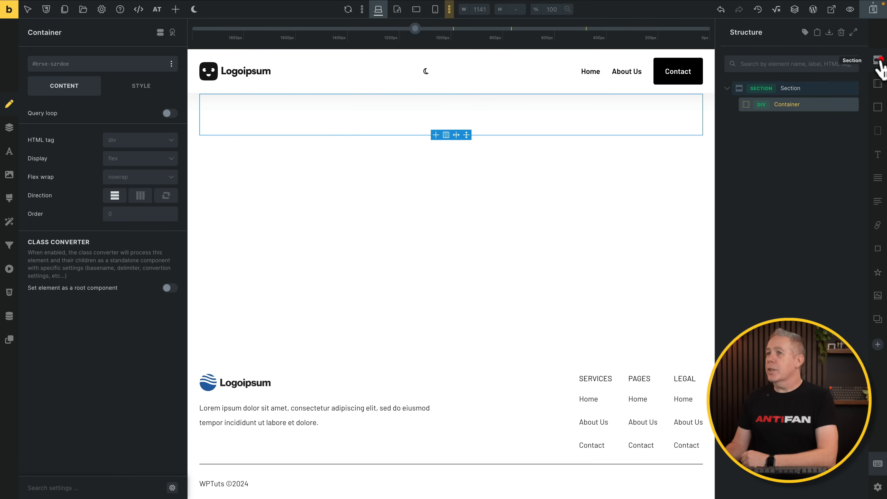
- Assign the existing test class to the container in the new section
left_click(85, 66)
type("test")
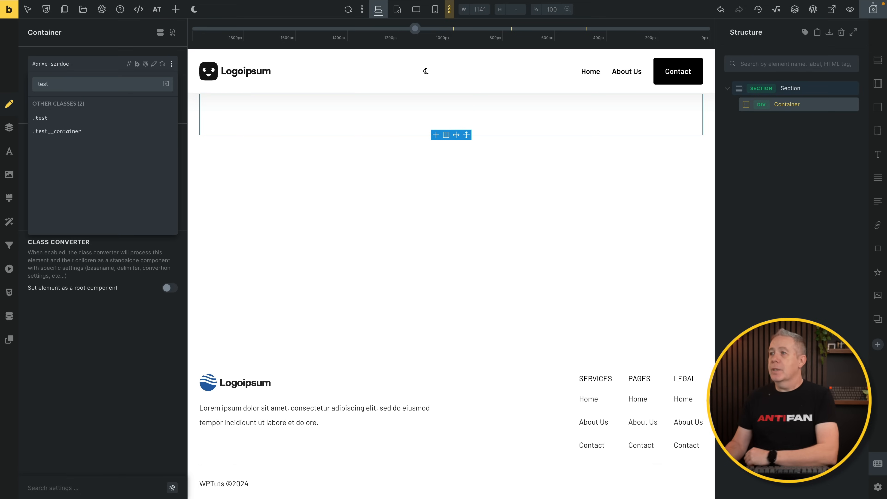
key("Return")
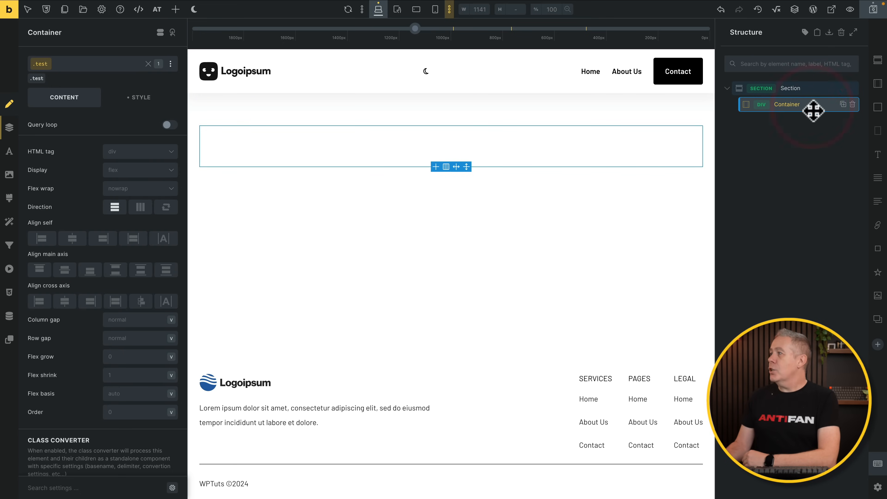
- Add three blocks inside the container
left_click(877, 107)
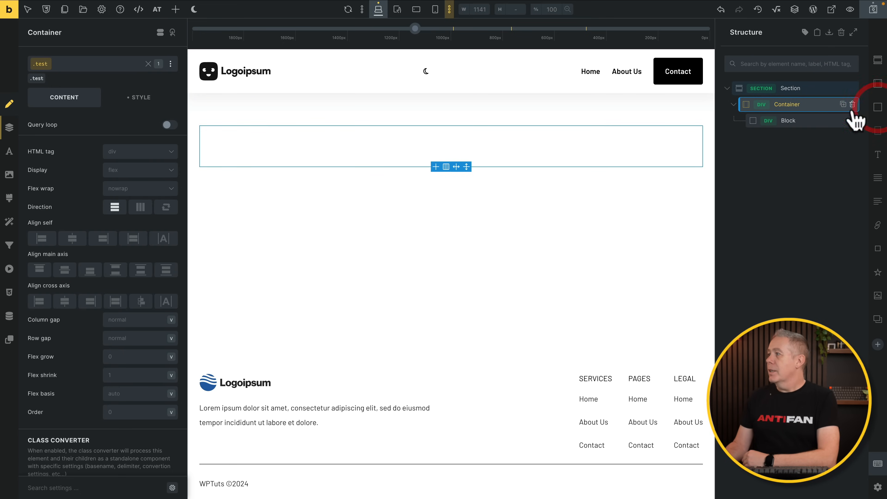
left_click(877, 107)
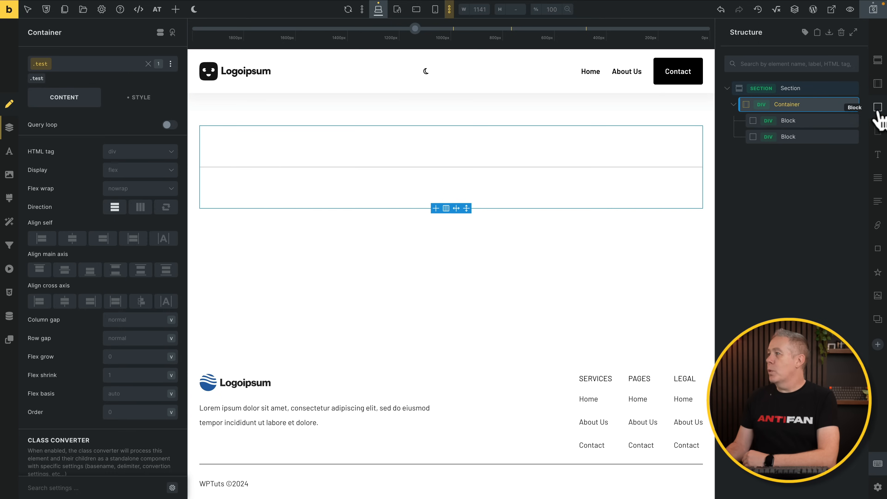
left_click(877, 107)
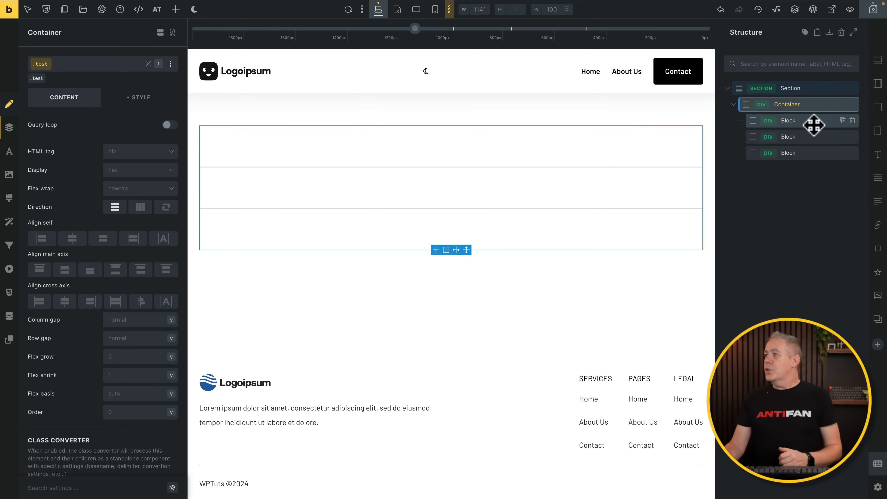
- Make the container's test class a grid with a var(--space-m) gap and template columns of repeat(3, minmax(0, 1fr))
left_click(151, 170)
left_click(125, 218)
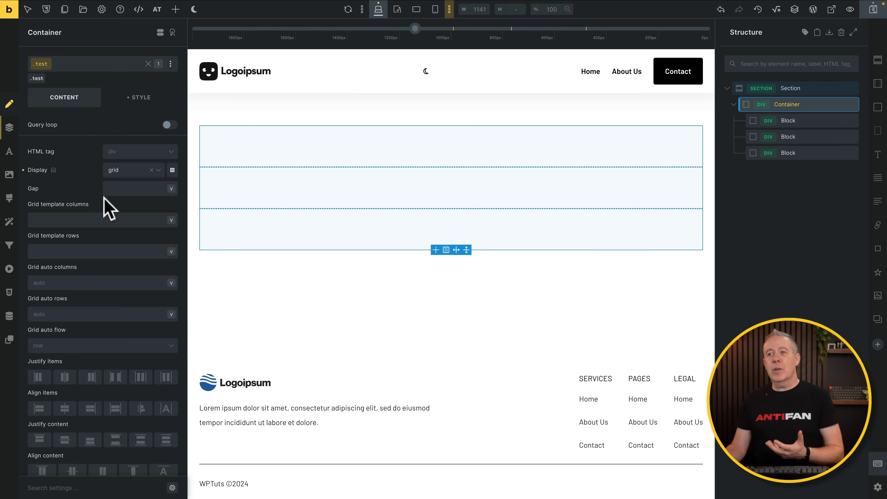
left_click(124, 189)
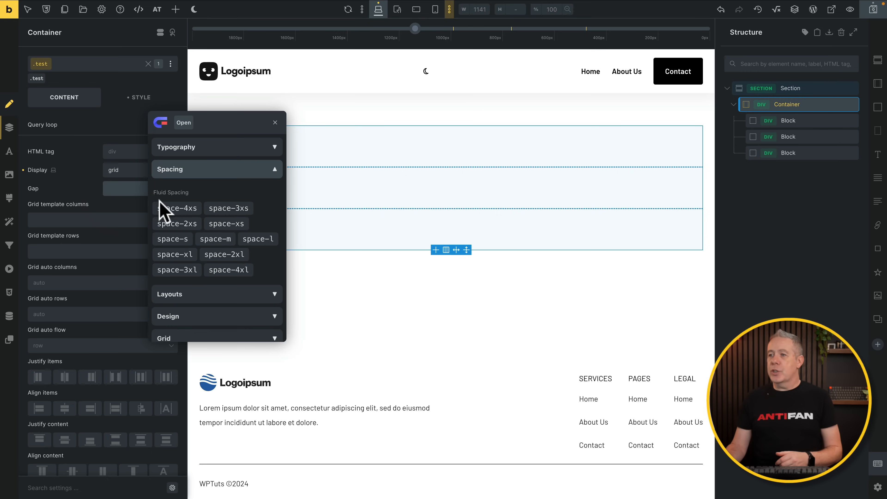
left_click(216, 239)
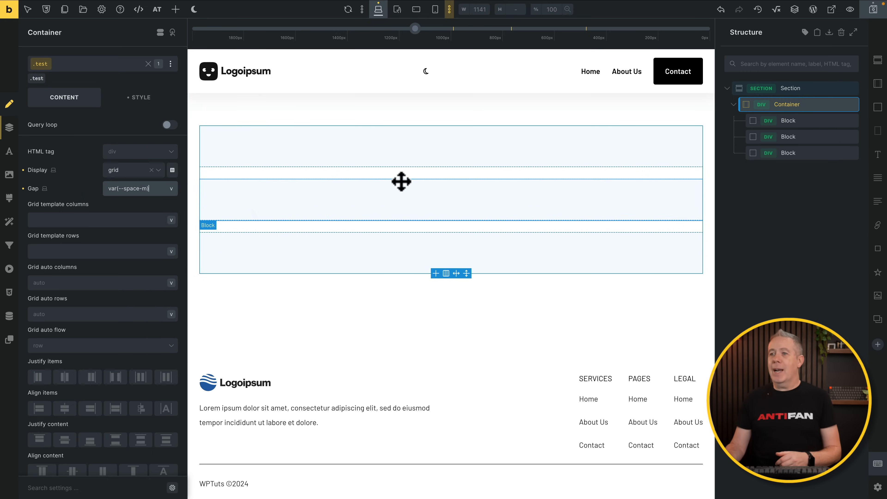
left_click(70, 220)
left_click(192, 273)
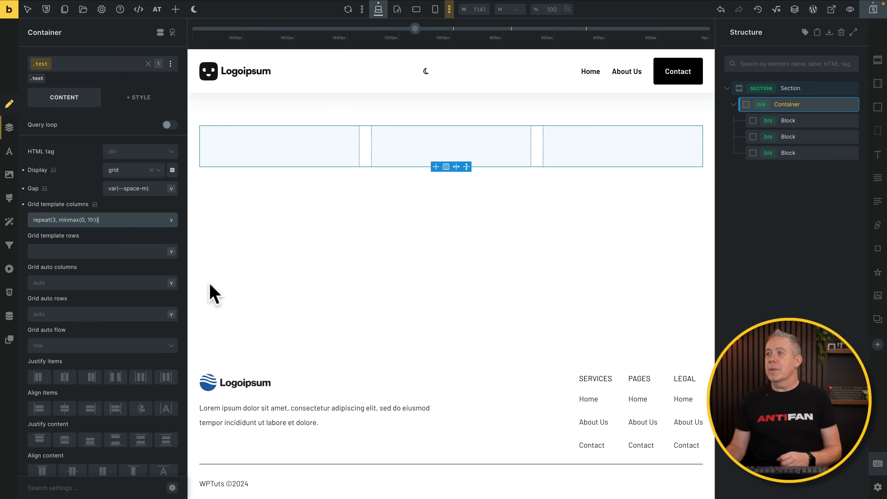
- For the 478 px mobile breakpoint, set the grid template columns to repeat(1, minmax(0, 1fr)) and return to the desktop view
left_click(435, 11)
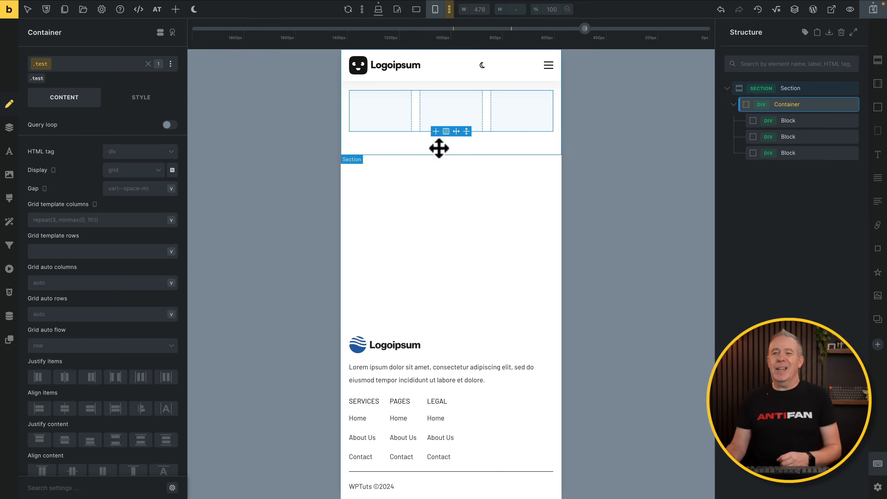
left_click(54, 219)
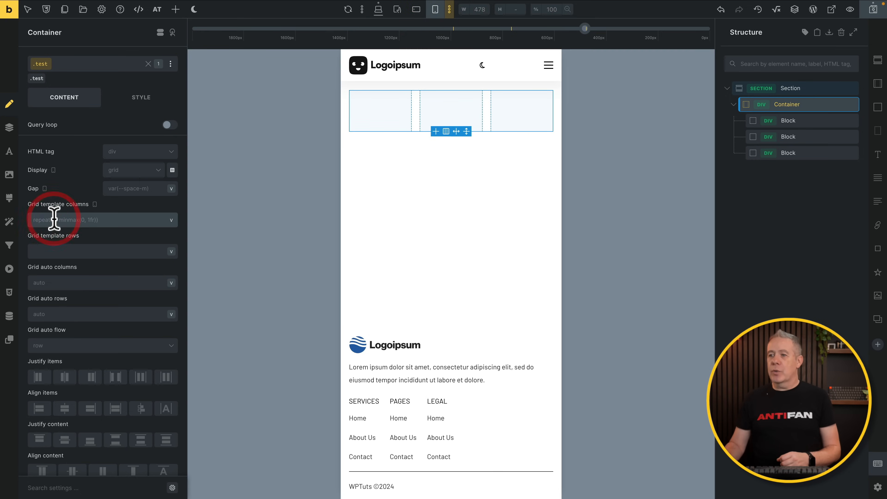
left_click(159, 277)
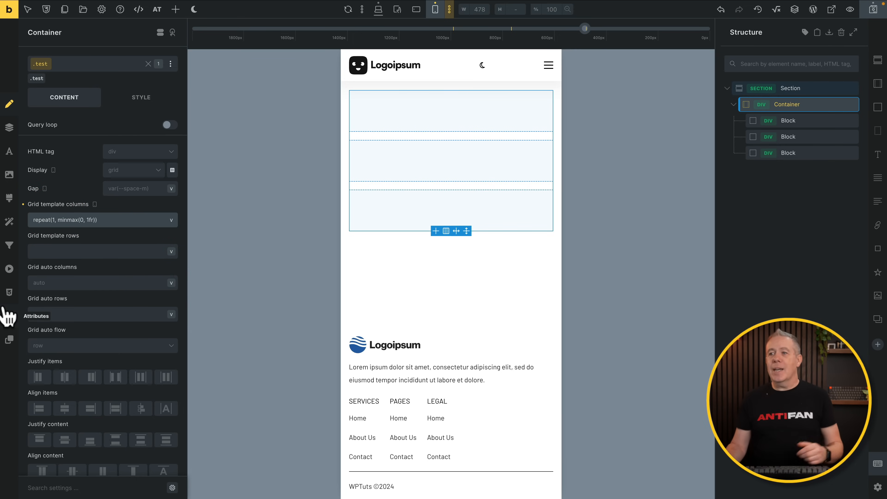
left_click_drag(111, 220, 24, 220)
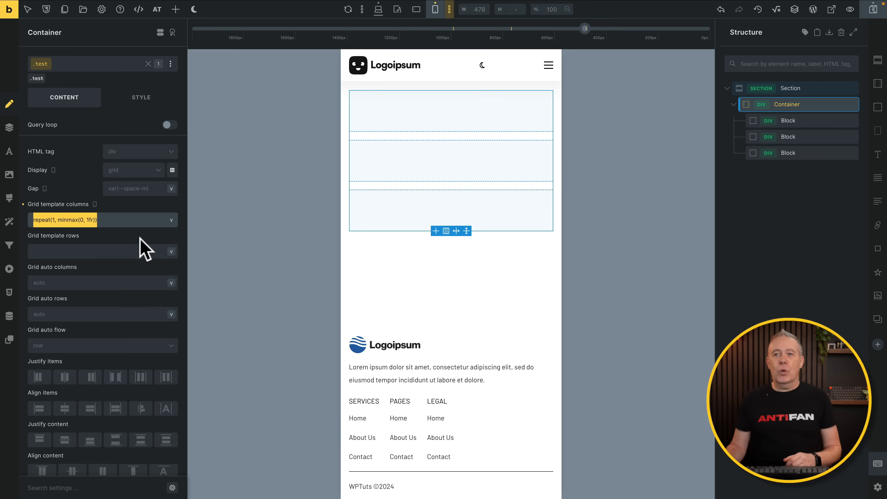
left_click(378, 10)
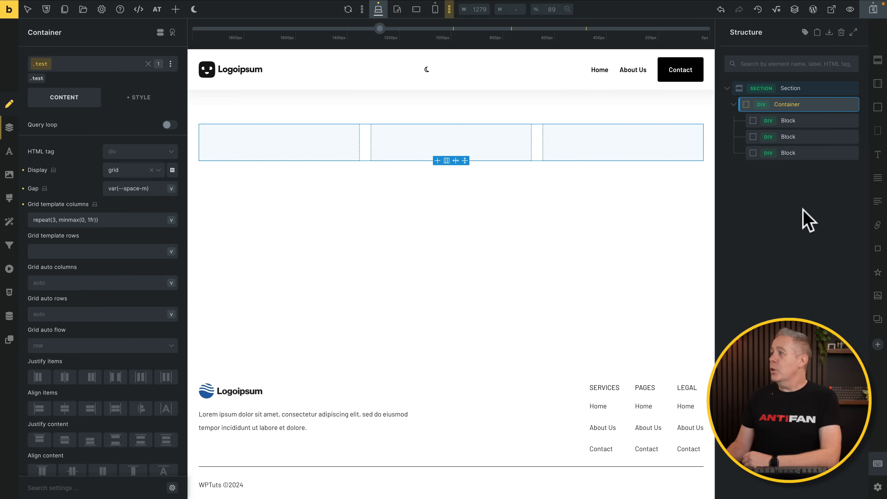
- Add a heading, an image and a basic text element inside the first block of the container
left_click(804, 122)
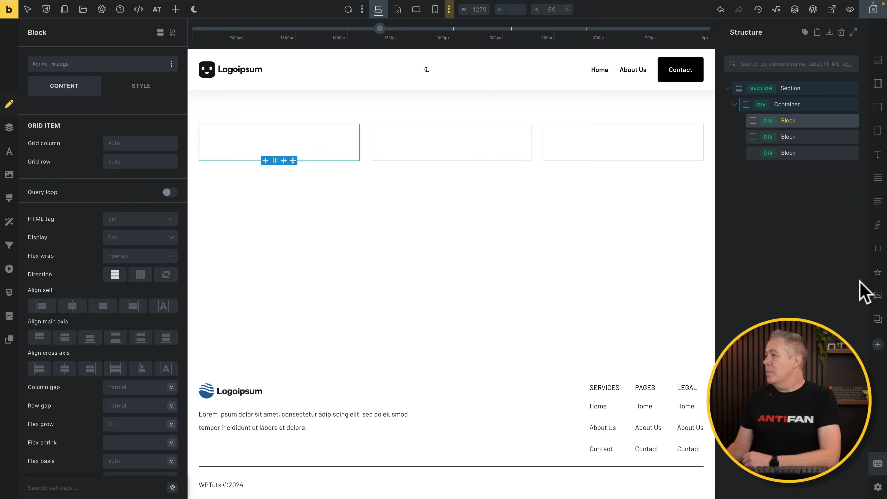
left_click(877, 295)
left_click(877, 156)
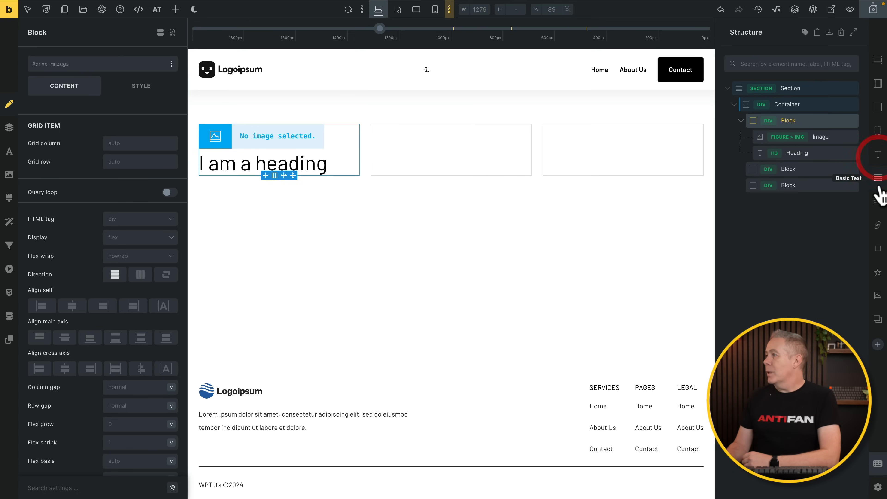
left_click(878, 178)
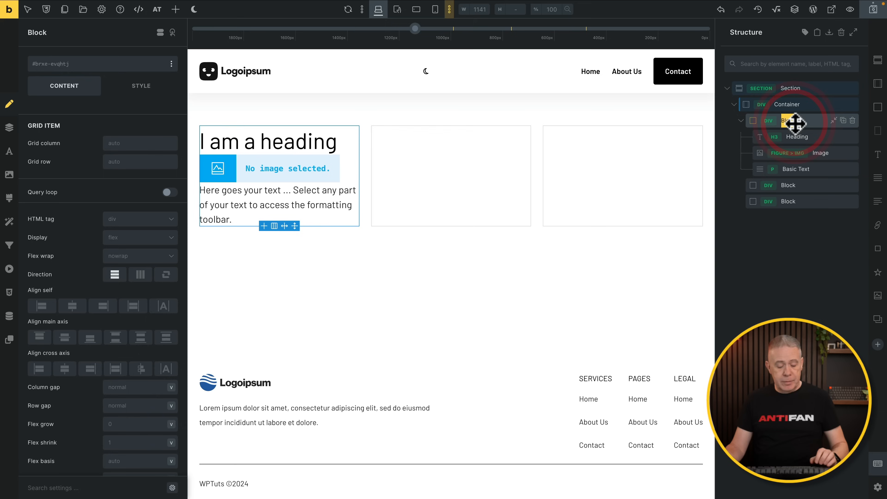
- Rename the first block to Card and give it a new class named card
type("Card")
key("Return")
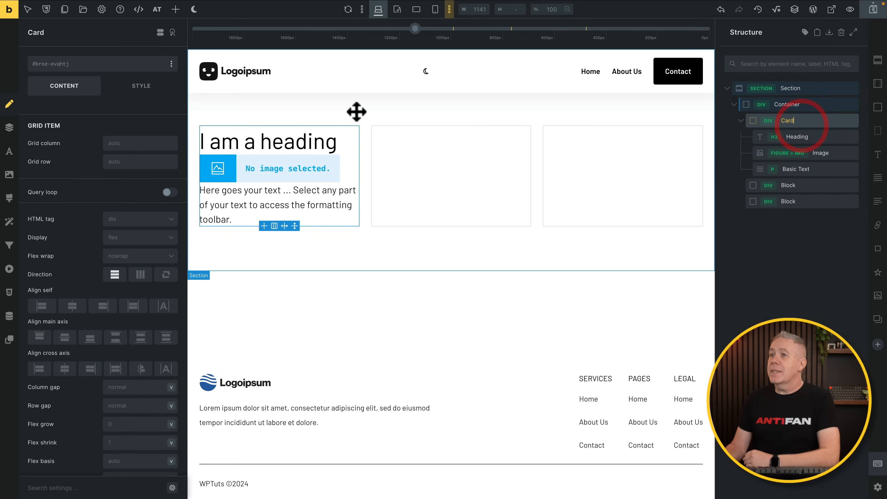
left_click(99, 74)
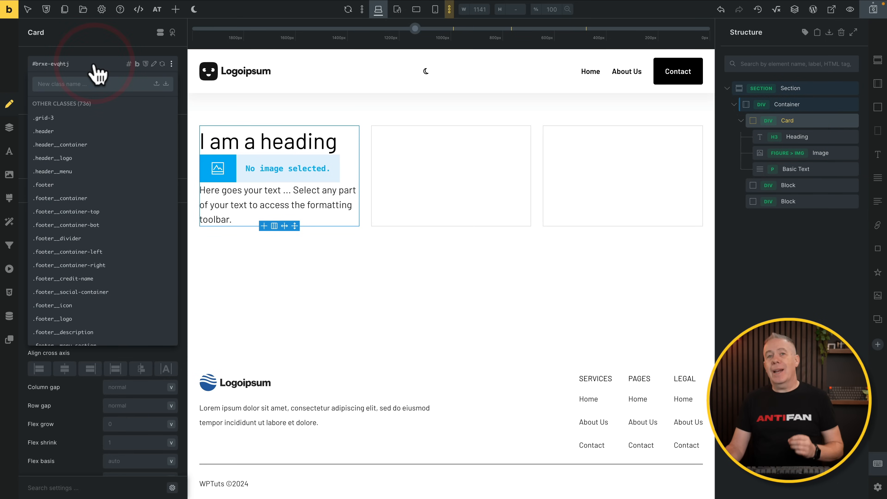
type("ca")
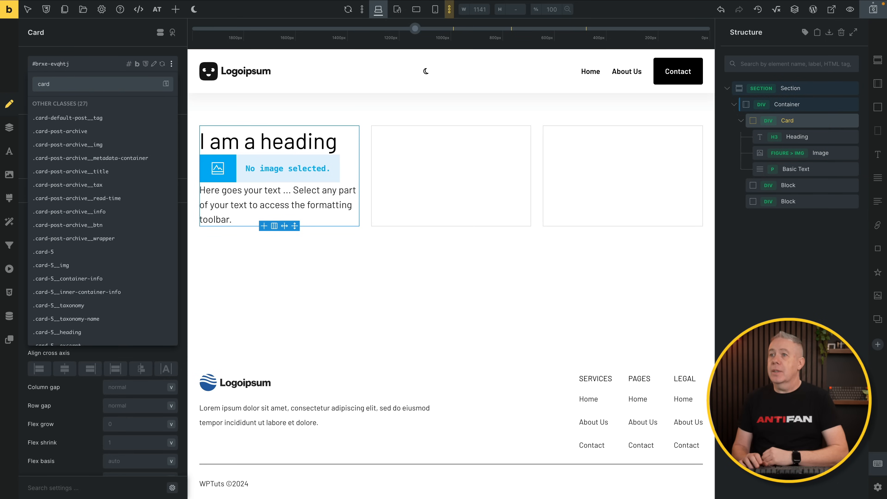
type("rd")
key("Return")
- Set the row gap of the card class to var(--space-2xs)
left_click_drag(813, 161, 170, 382)
left_click(122, 417)
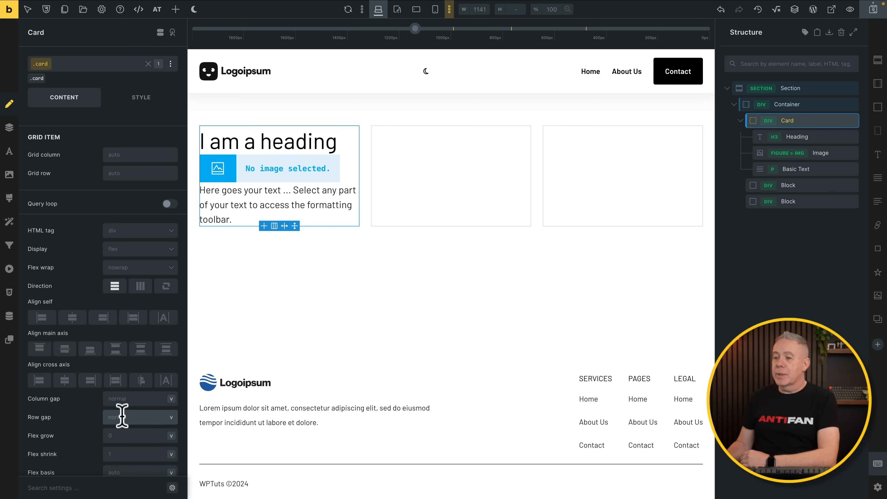
left_click(122, 416)
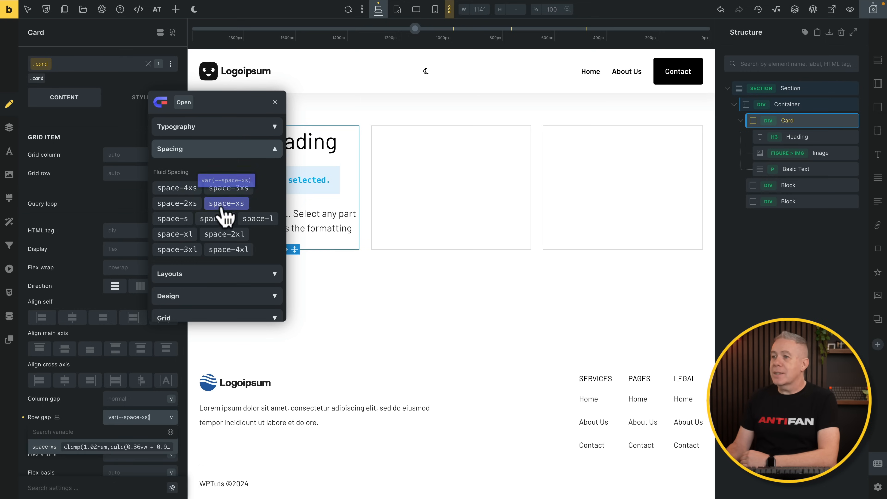
left_click(195, 205)
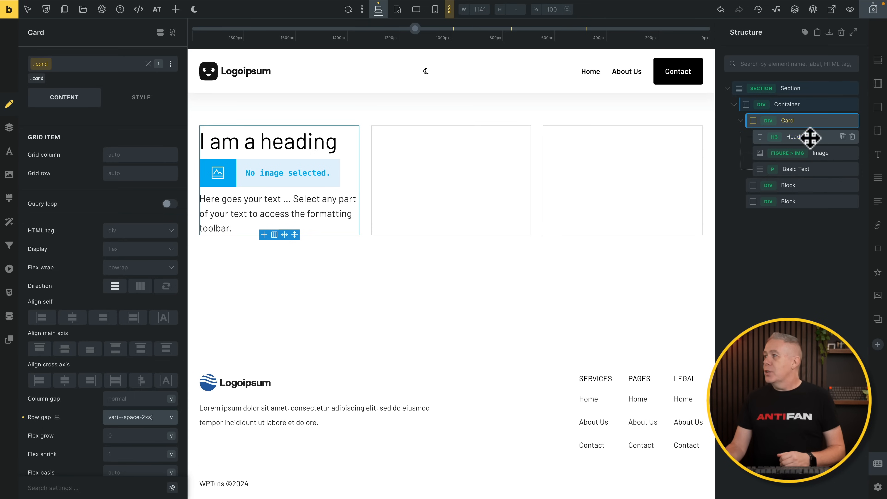
- Create the class card__heading on the heading inside the card
left_click(803, 136)
left_click(83, 70)
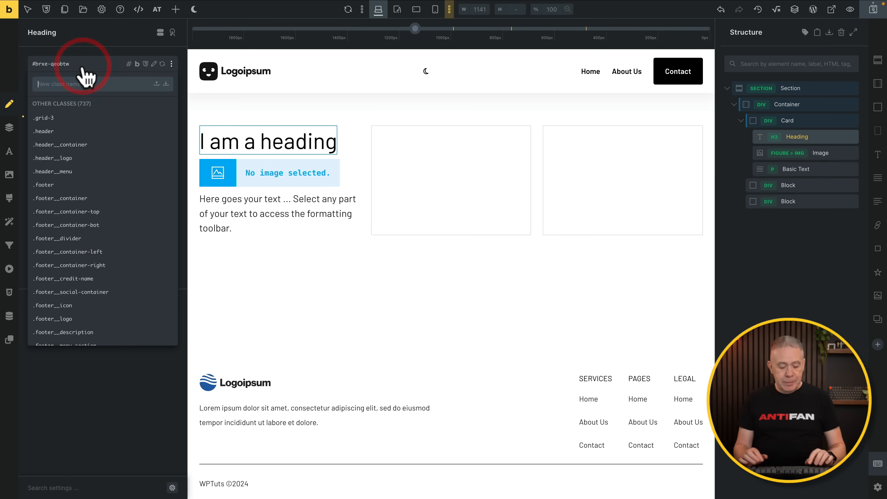
type("card_")
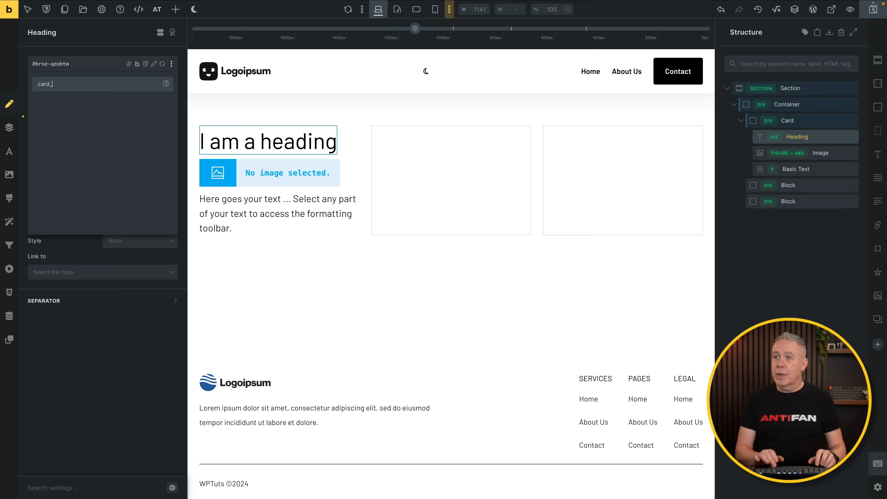
type("_heading")
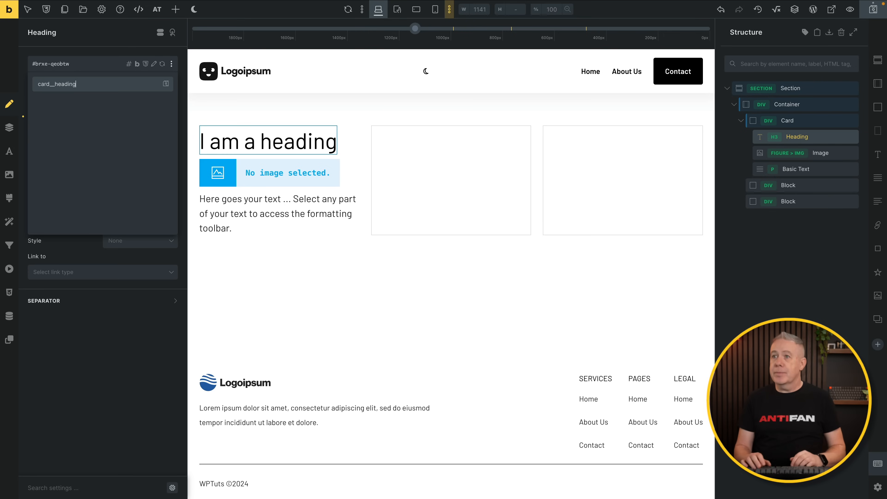
key("Return")
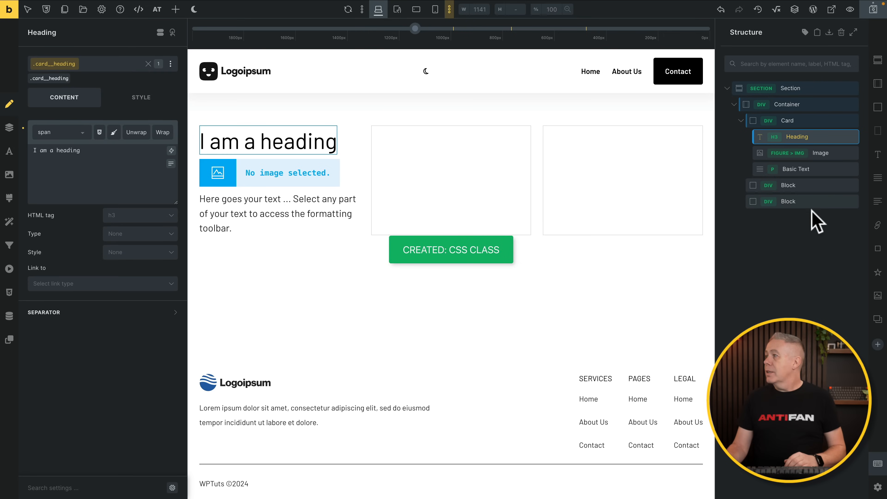
- Create the class card__image on the card's image and card__excerpt on its basic text
left_click(815, 154)
left_click(94, 66)
type("card__image")
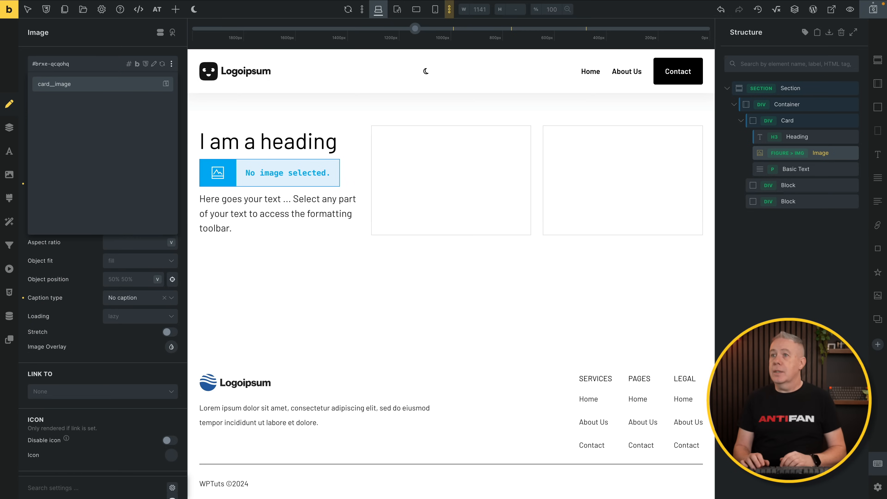
key("Return")
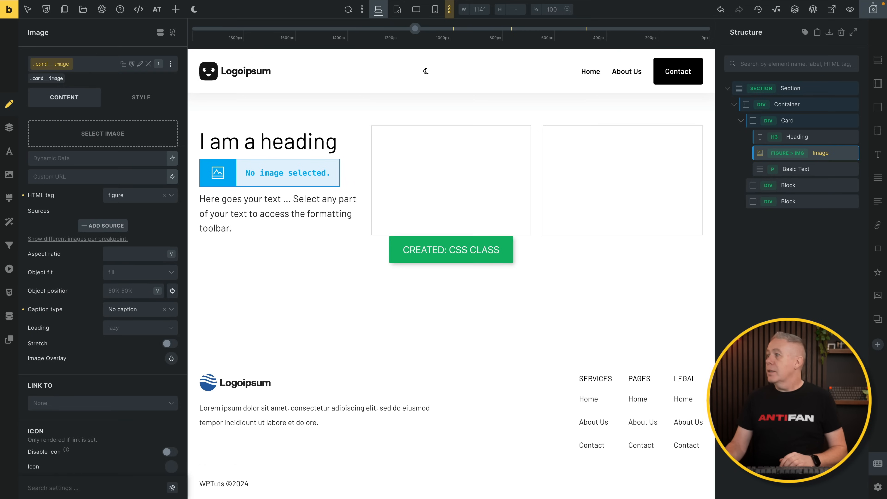
left_click(794, 170)
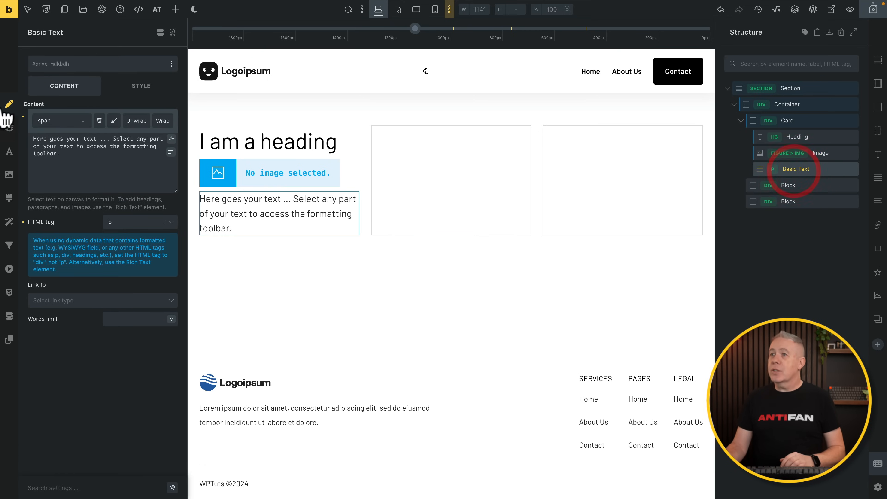
left_click(79, 73)
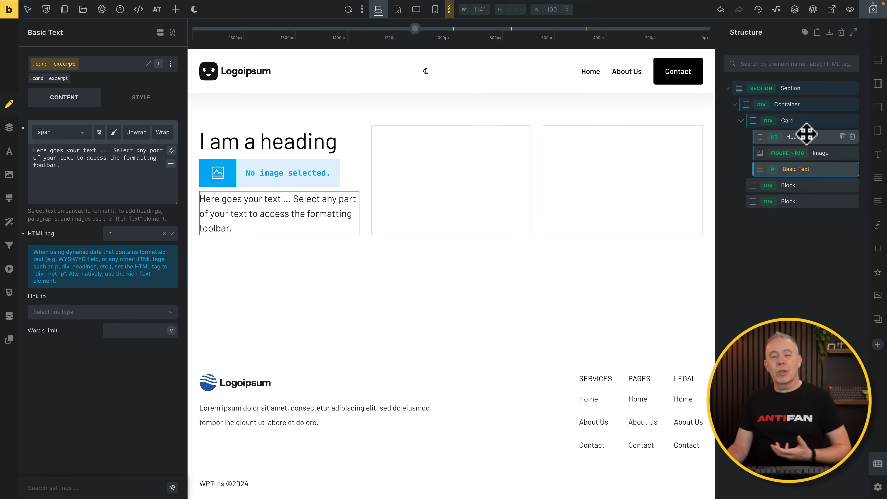
- Insert the media library photo of a lone tree in a purple lake into the card's image element
left_click(824, 153)
left_click(112, 133)
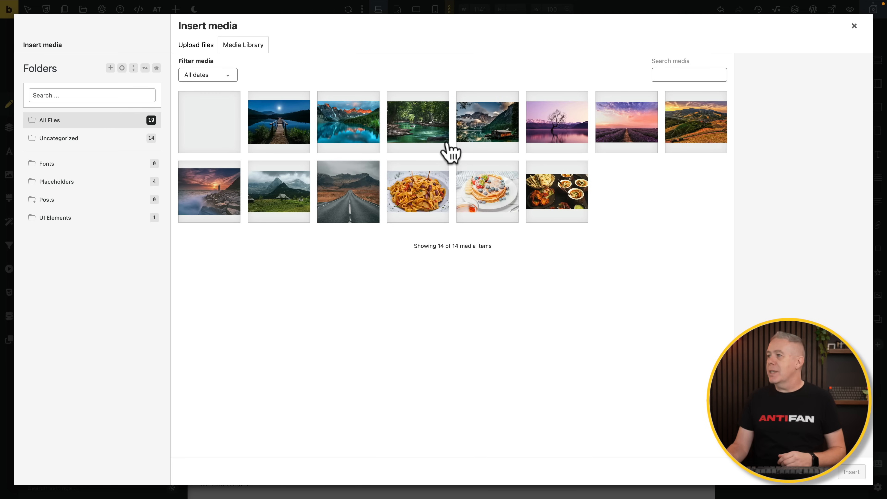
left_click(551, 128)
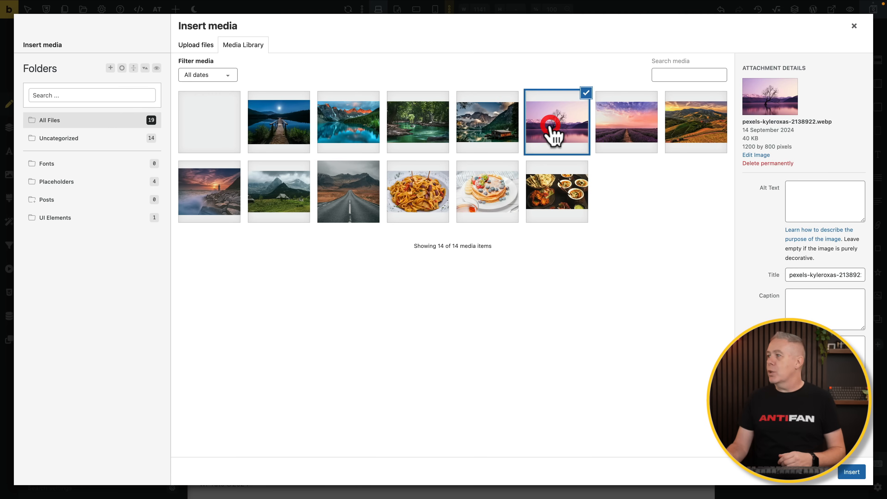
left_click(852, 472)
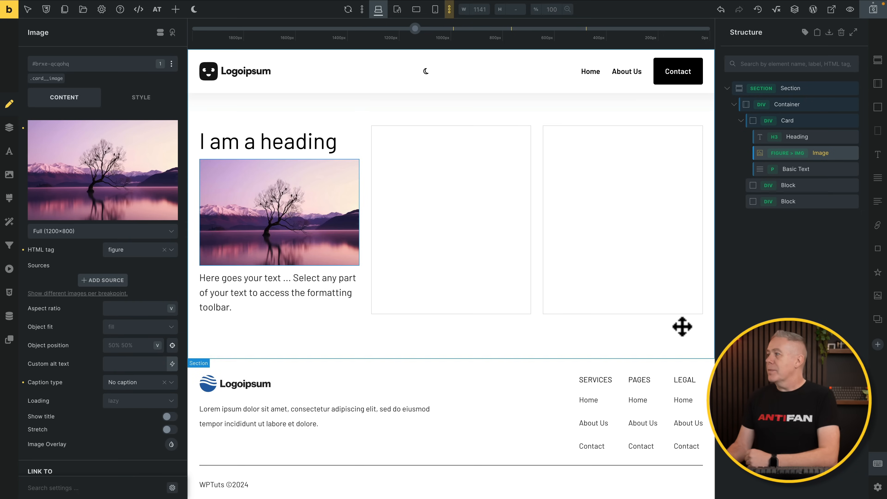
- Set the font size of the card__heading class to var(--text-l)
left_click(804, 137)
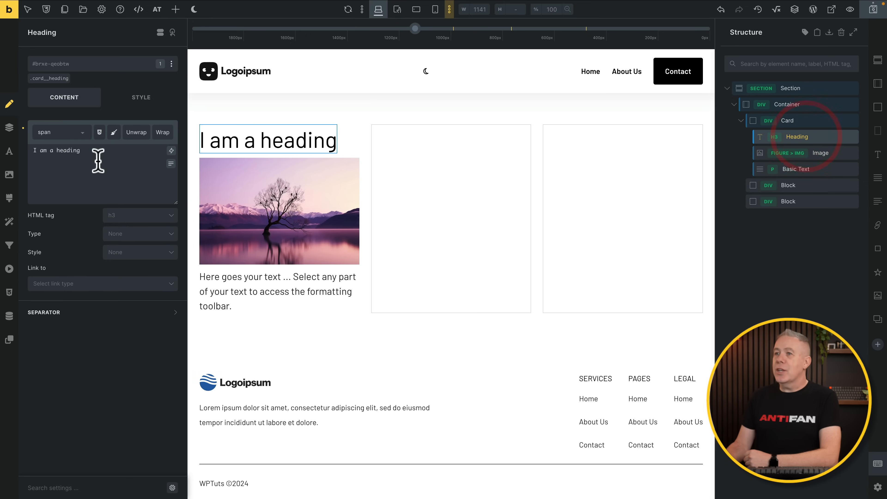
left_click(49, 78)
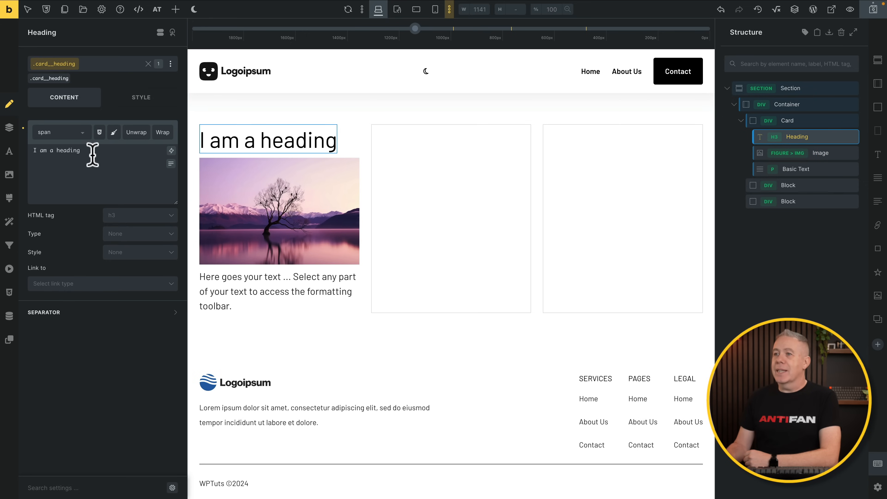
left_click(141, 97)
left_click(132, 152)
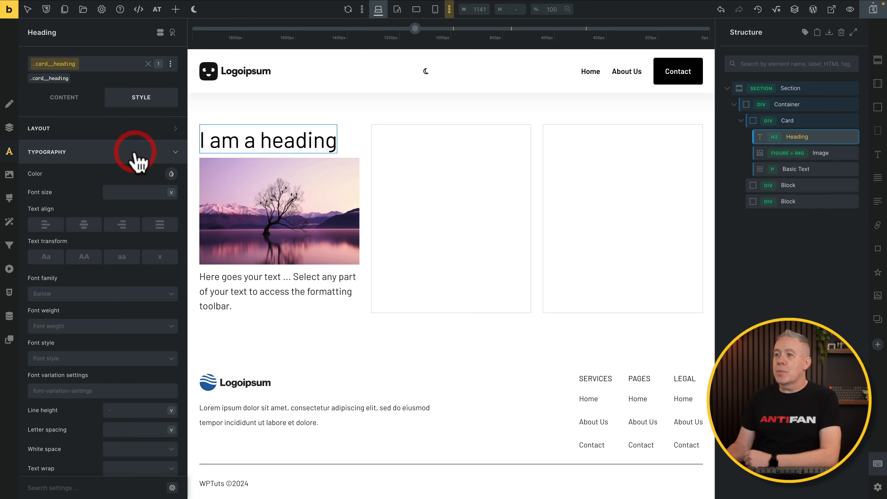
left_click(131, 188)
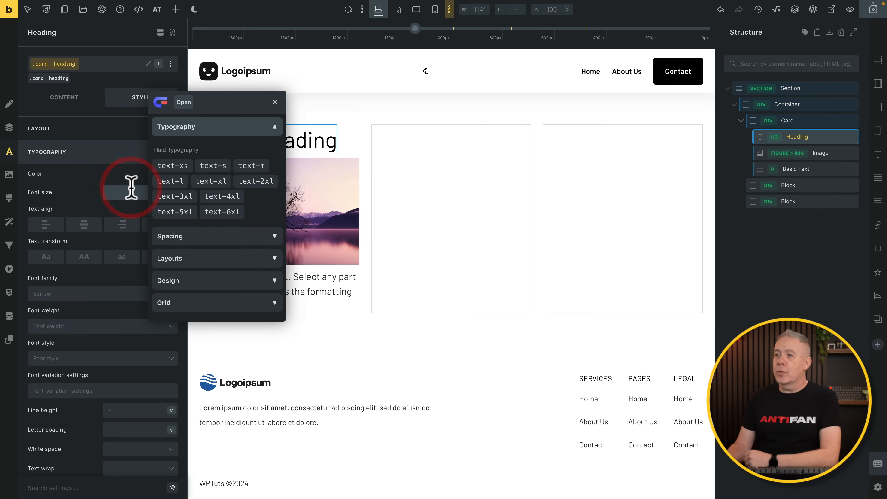
left_click(182, 185)
left_click(183, 186)
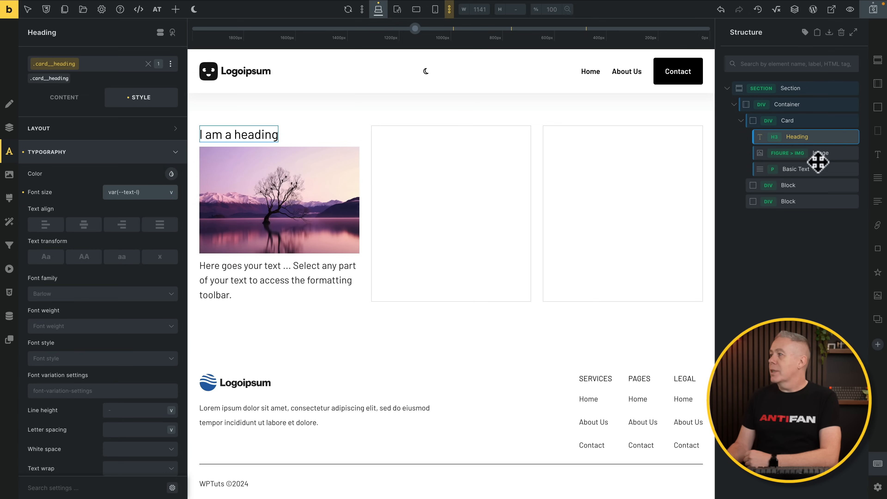
- Apply the radius-m variable as the border radius on all corners of the card__image class
left_click(820, 152)
left_click(85, 153)
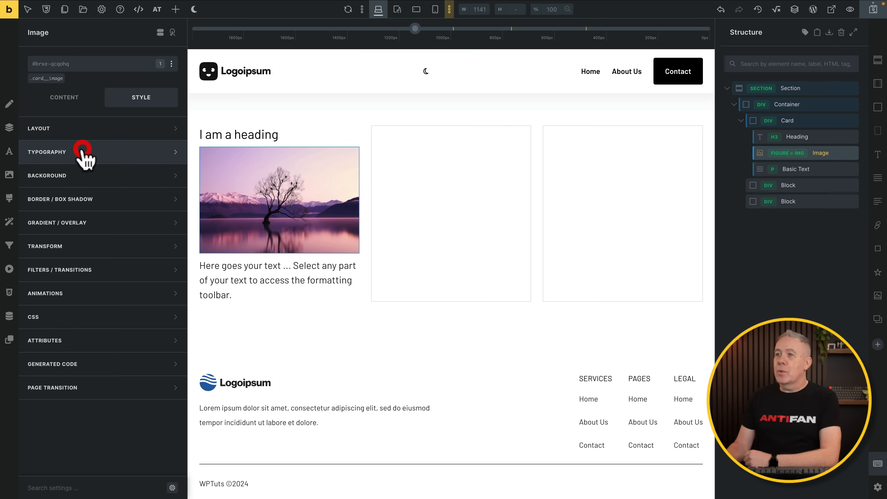
left_click(51, 78)
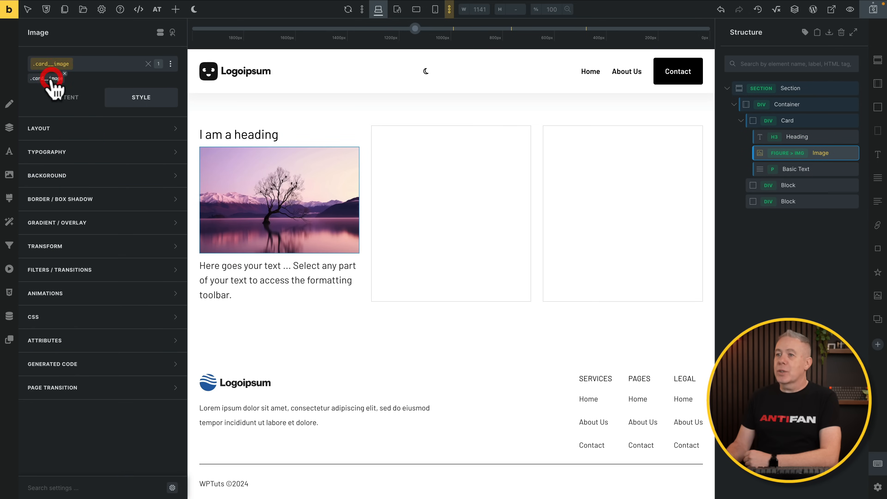
left_click(119, 199)
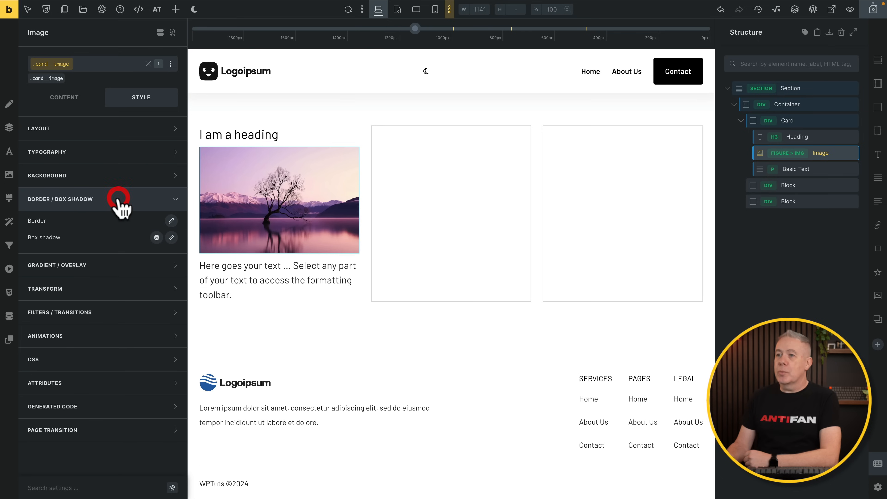
left_click(171, 221)
left_click(58, 385)
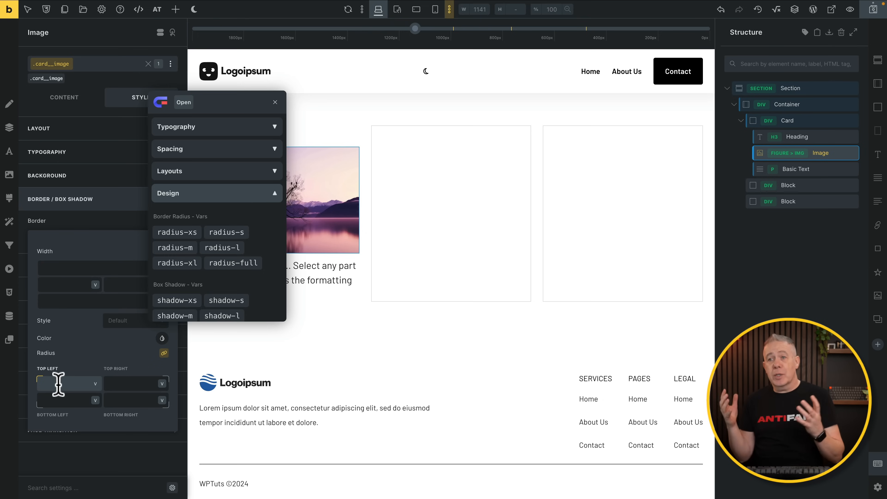
left_click(176, 247)
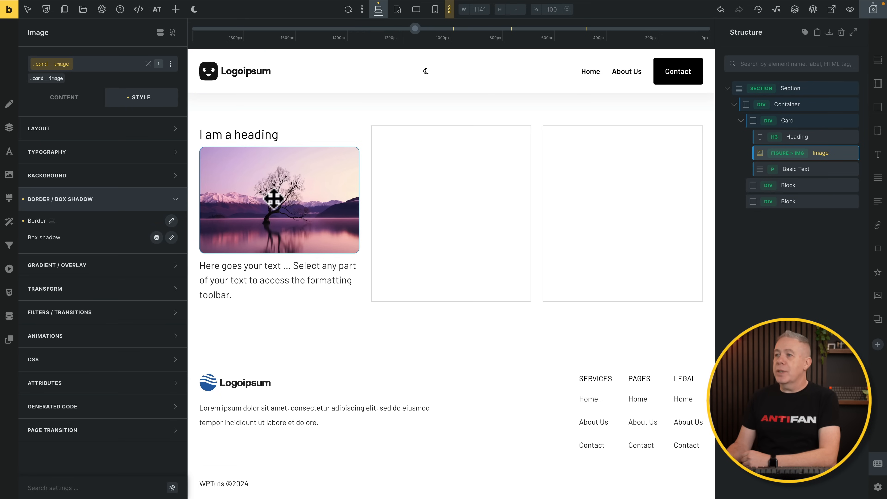
- Set the card__image class to a 1/1 aspect ratio with object fit Cover
left_click(56, 98)
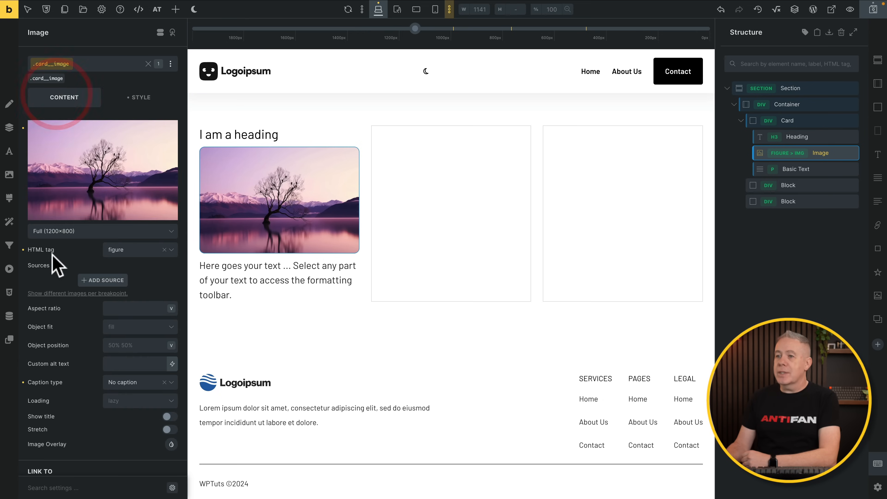
left_click(125, 307)
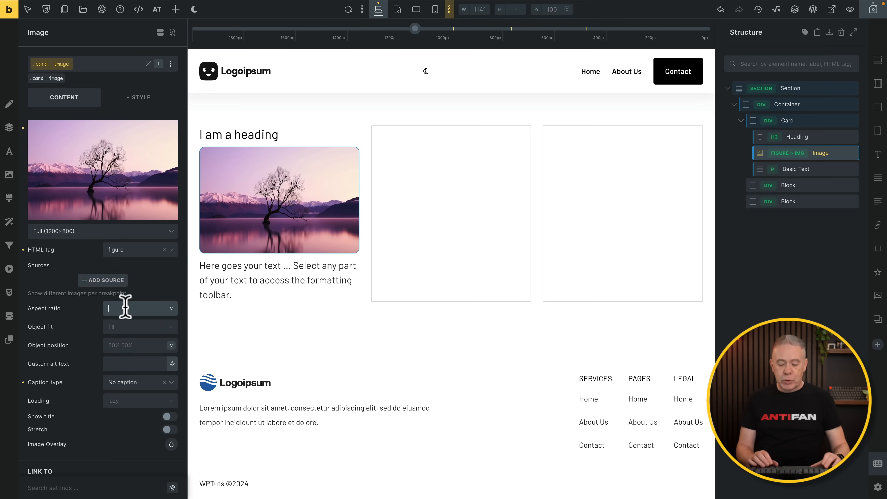
type("1/1")
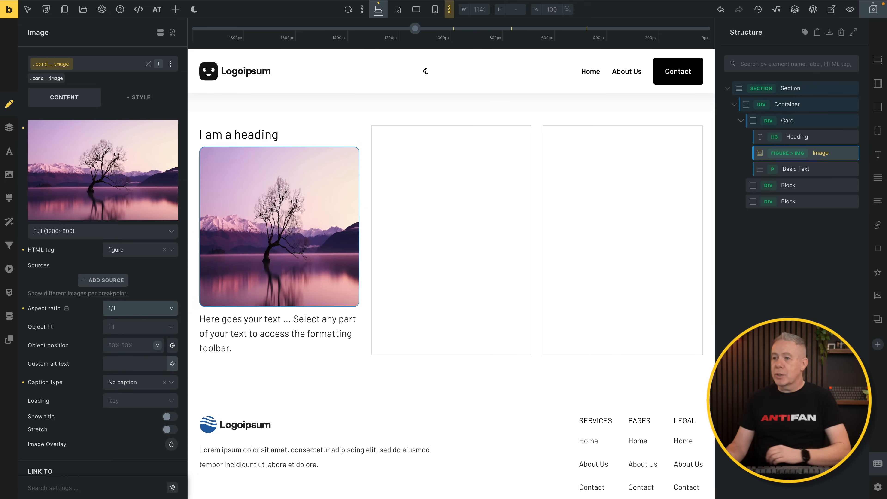
left_click(109, 326)
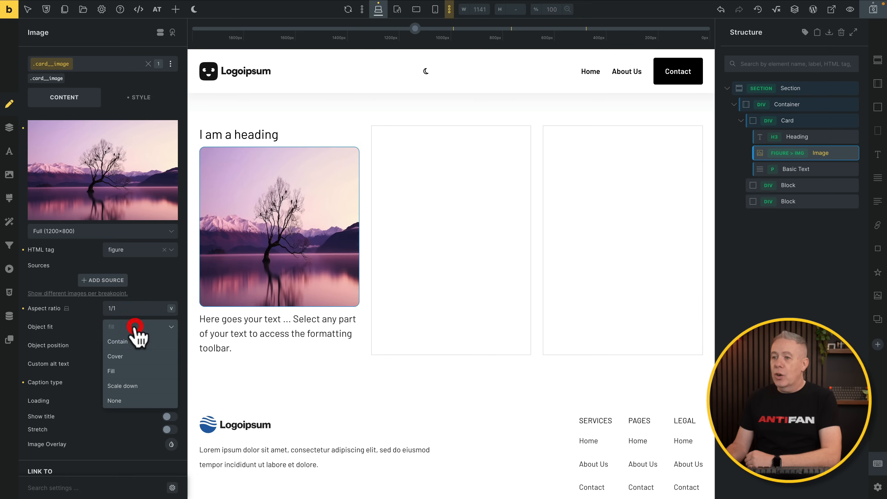
left_click(126, 357)
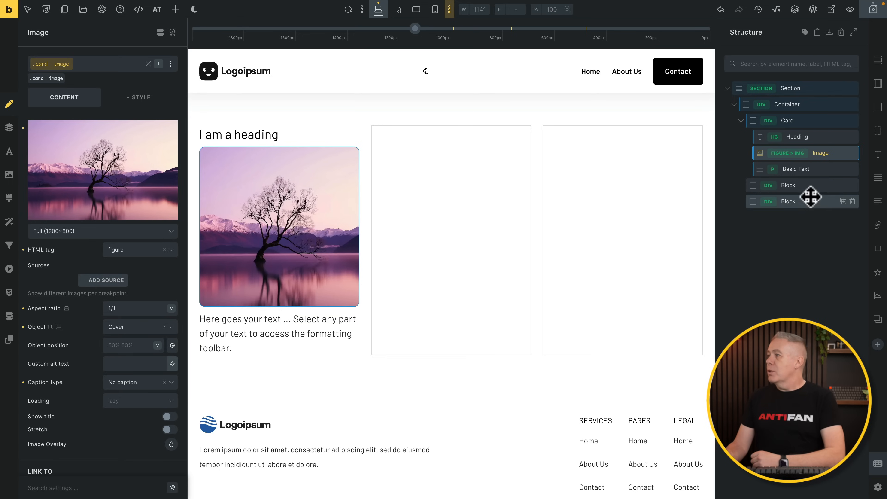
- Delete the two empty blocks from the container and duplicate the Card twice to fill the three columns
left_click(852, 186)
left_click(852, 185)
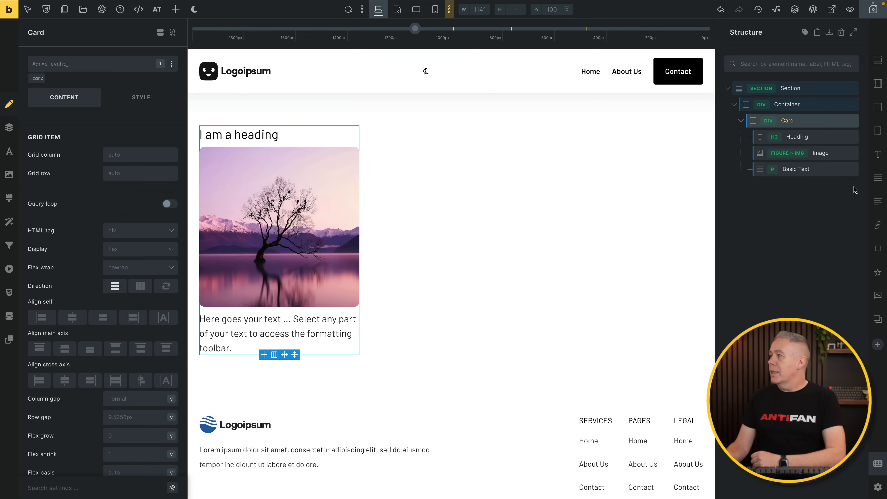
left_click(741, 121)
mouse_move(841, 122)
left_click(843, 120)
left_click(843, 120)
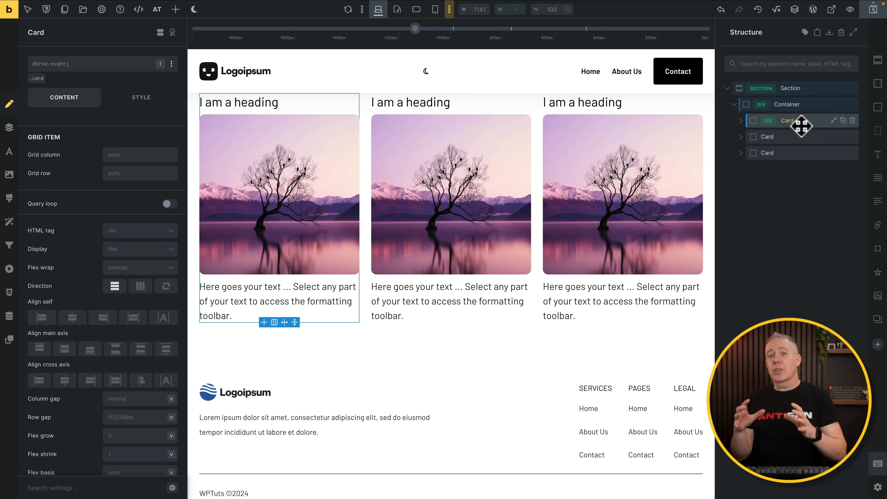
- Preview the three-card section in dark mode and switch back to light mode
scroll(445, 171, "up", 1)
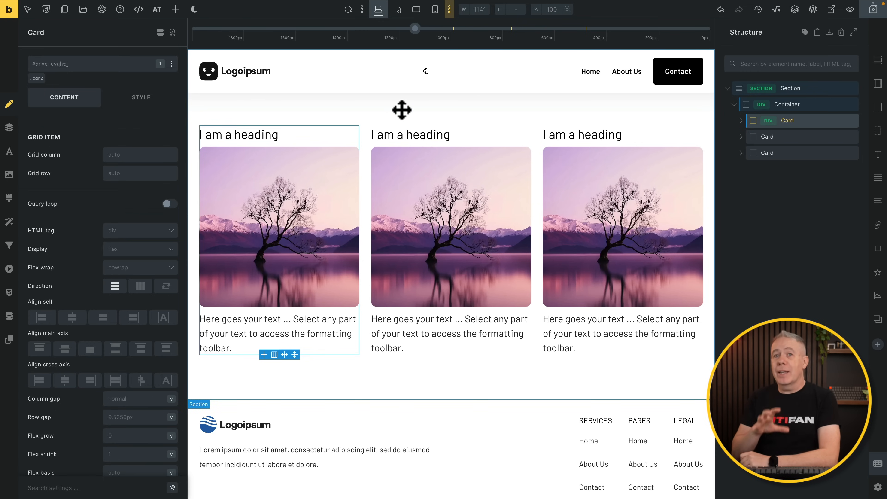
left_click(194, 10)
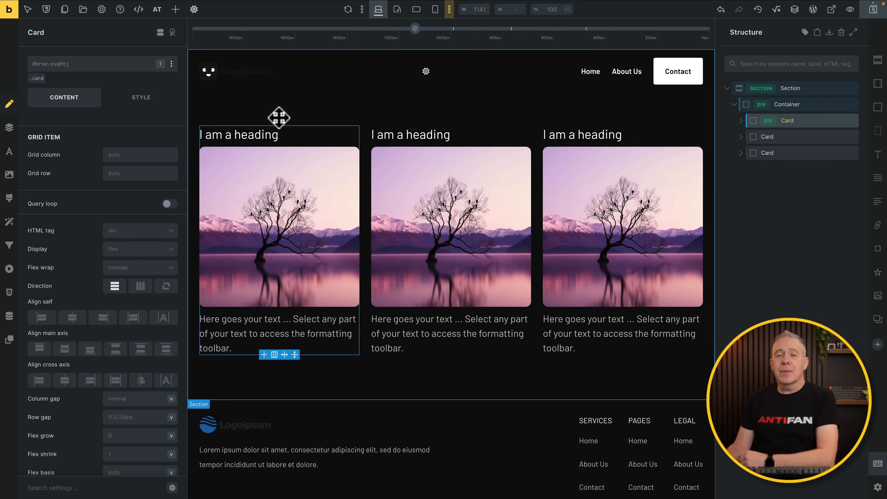
left_click(194, 9)
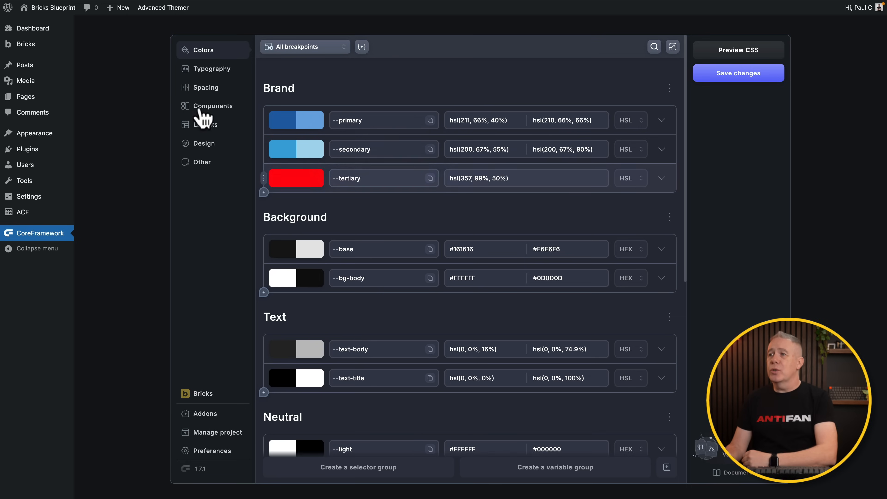
- In the Core Framework typography settings, set the minimum font size to 16 px and the maximum font size to 20 px
left_click(210, 68)
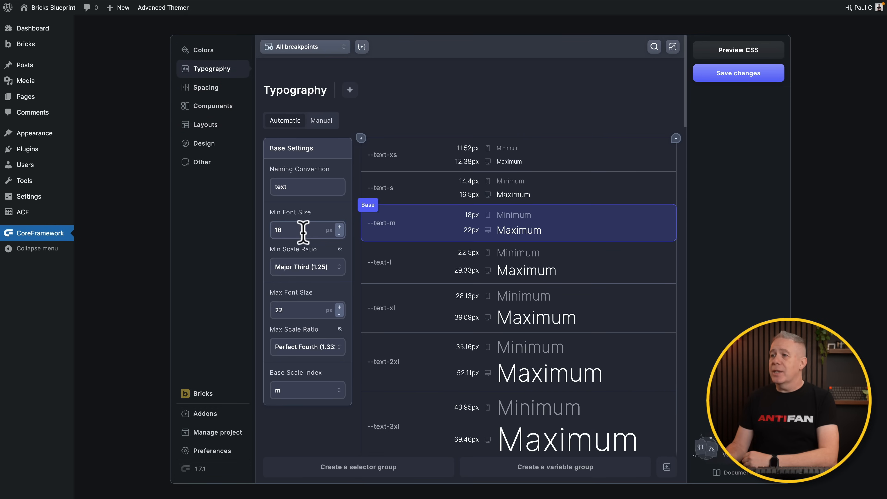
key("BackSpace")
type("6")
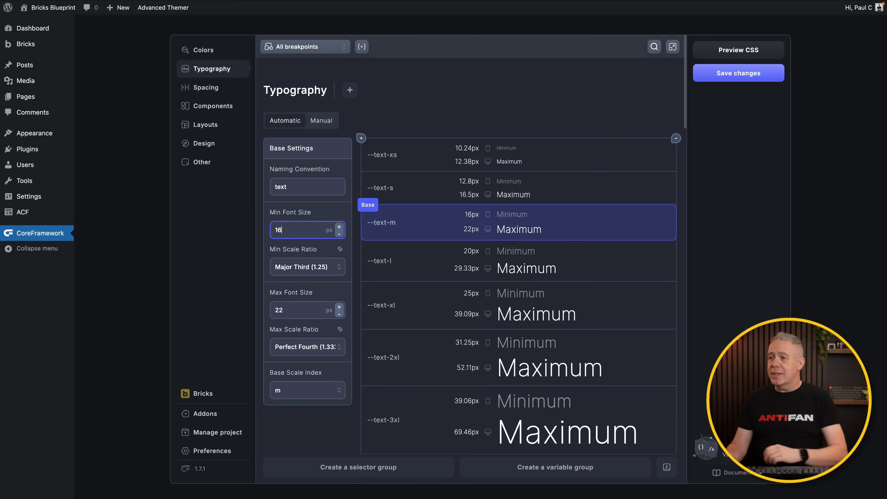
key("BackSpace")
type("0")
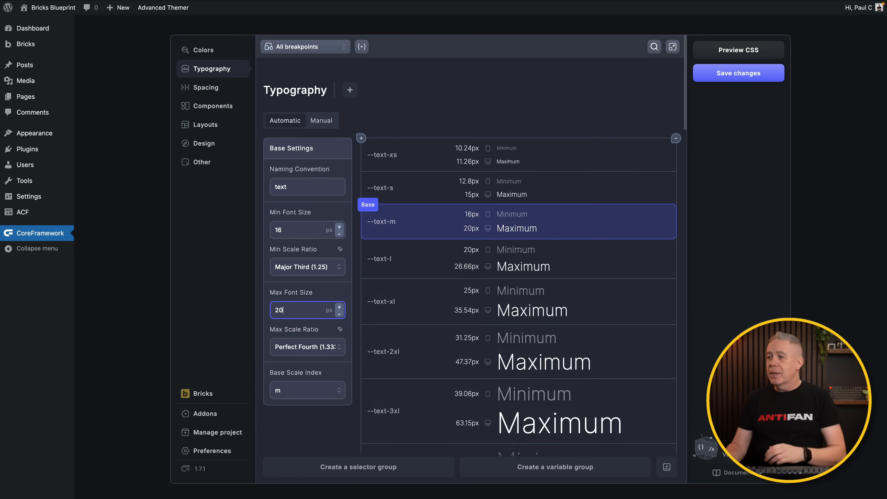
- Set the minimum scale ratio to Perfect Fifth (1.5) and save the typography changes
left_click(326, 268)
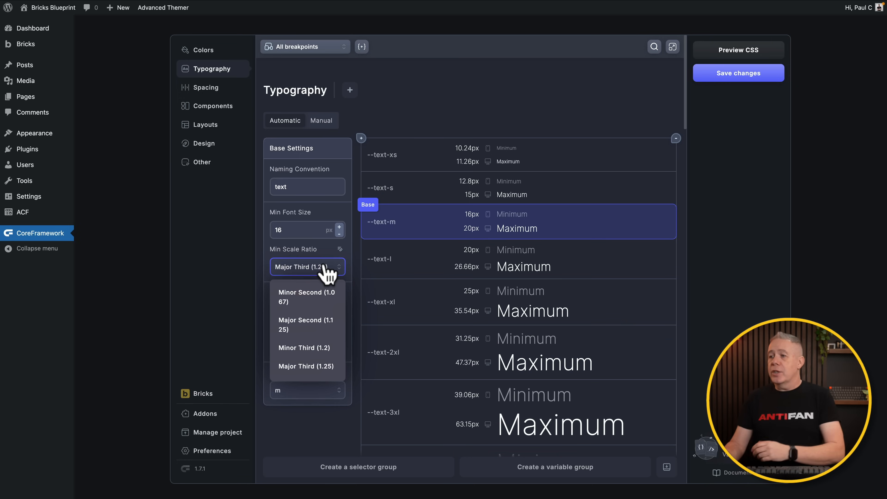
scroll(318, 311, "down", 3)
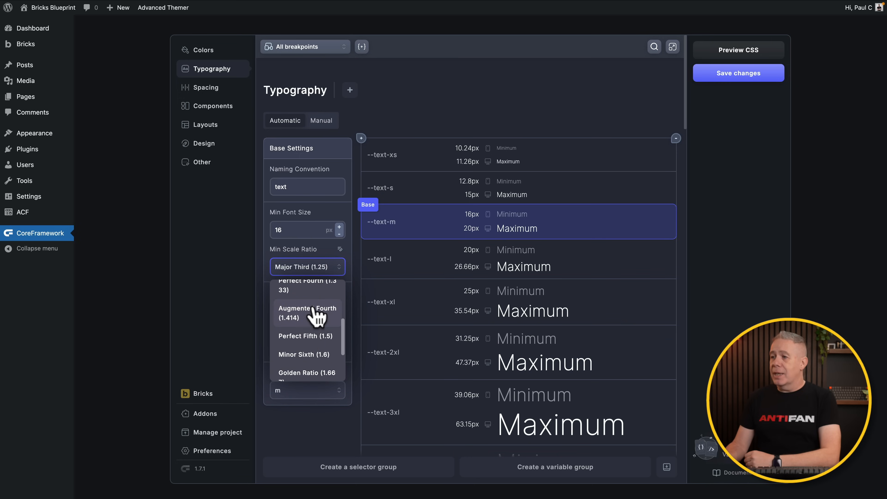
left_click(308, 336)
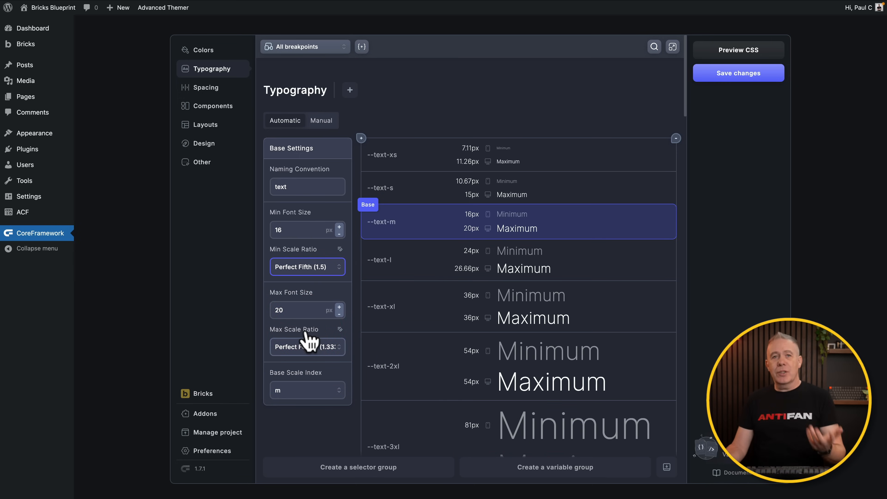
left_click(743, 79)
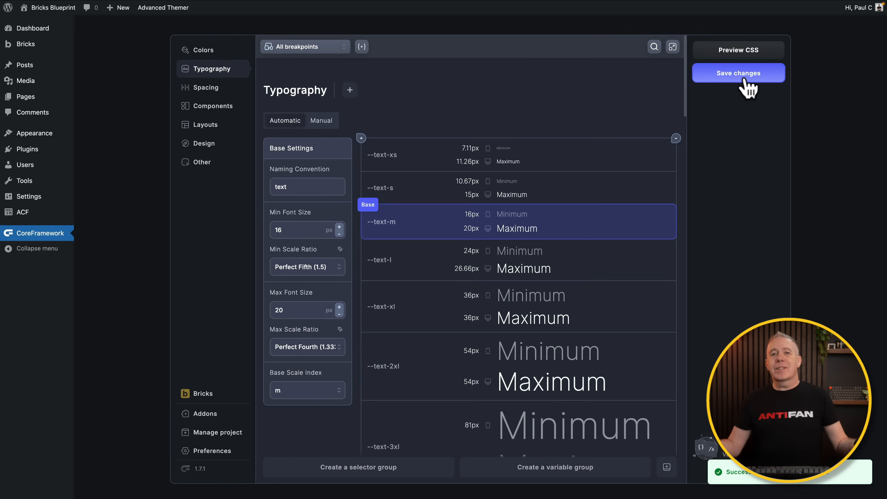